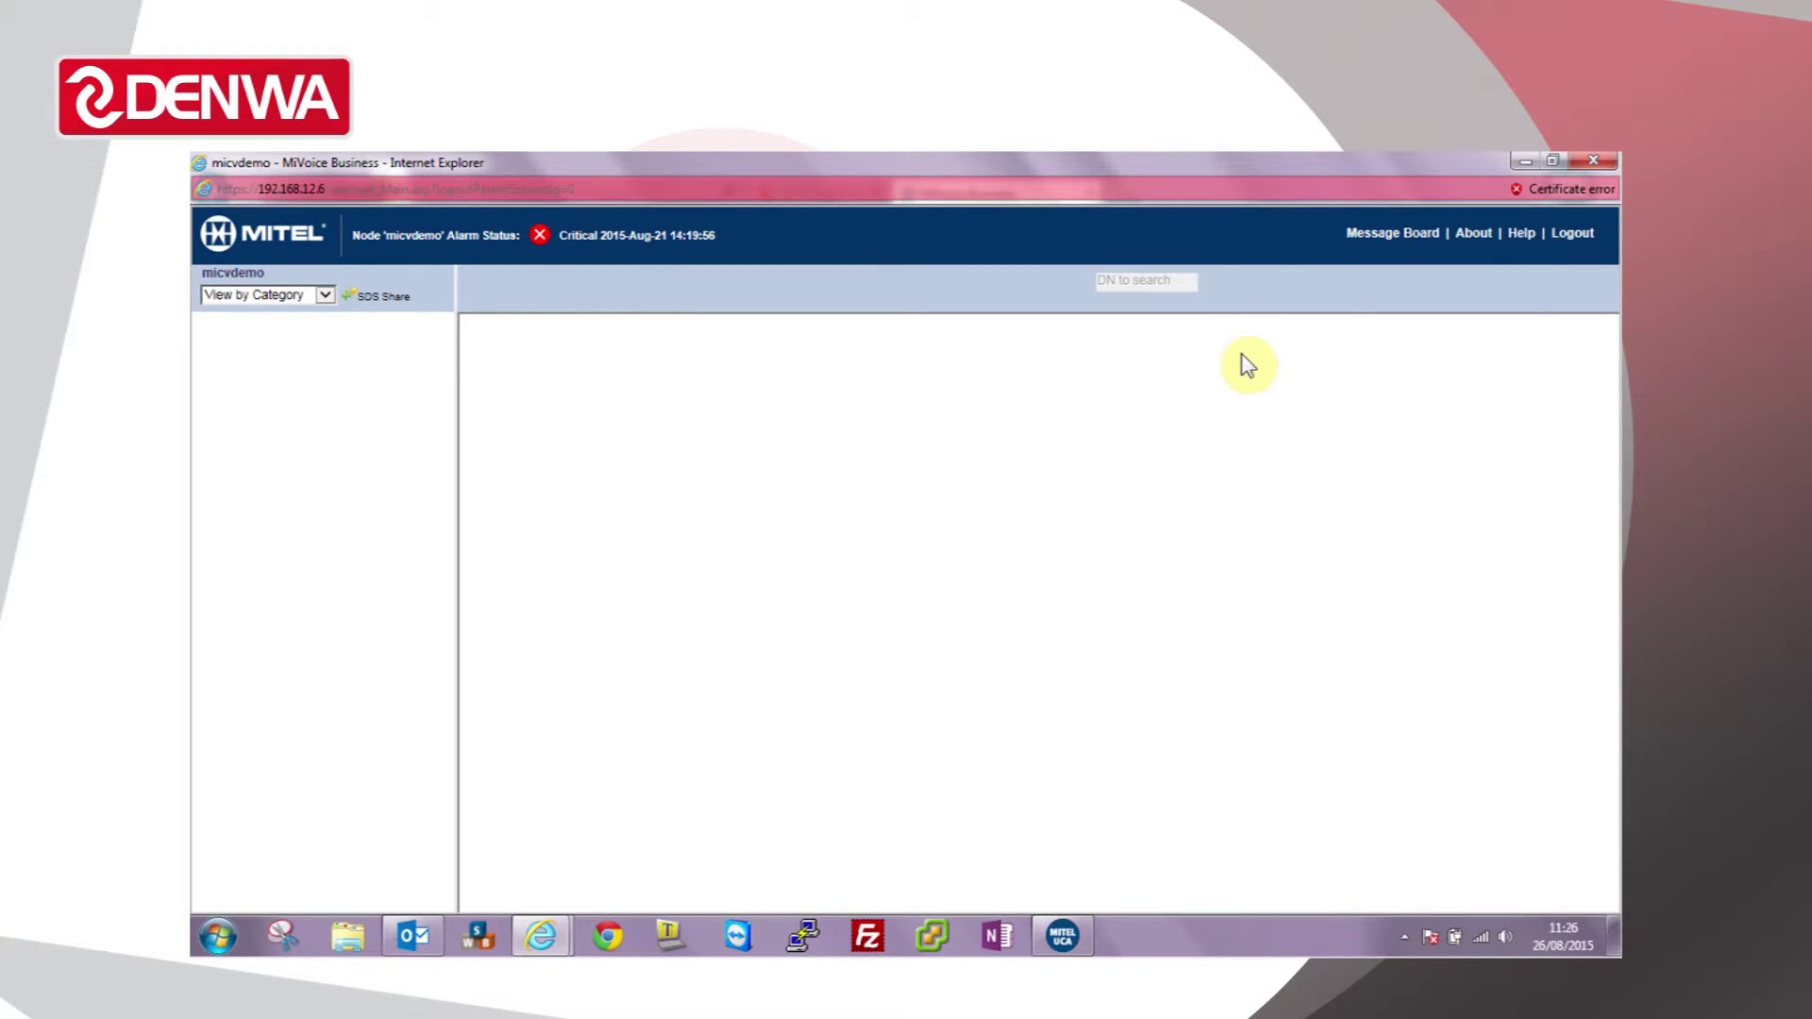
Step: In User and Services Configuration, open the Keys tab of the user's Deskphone (1111)
{"action": "left_click", "coordinate": [325, 475]}
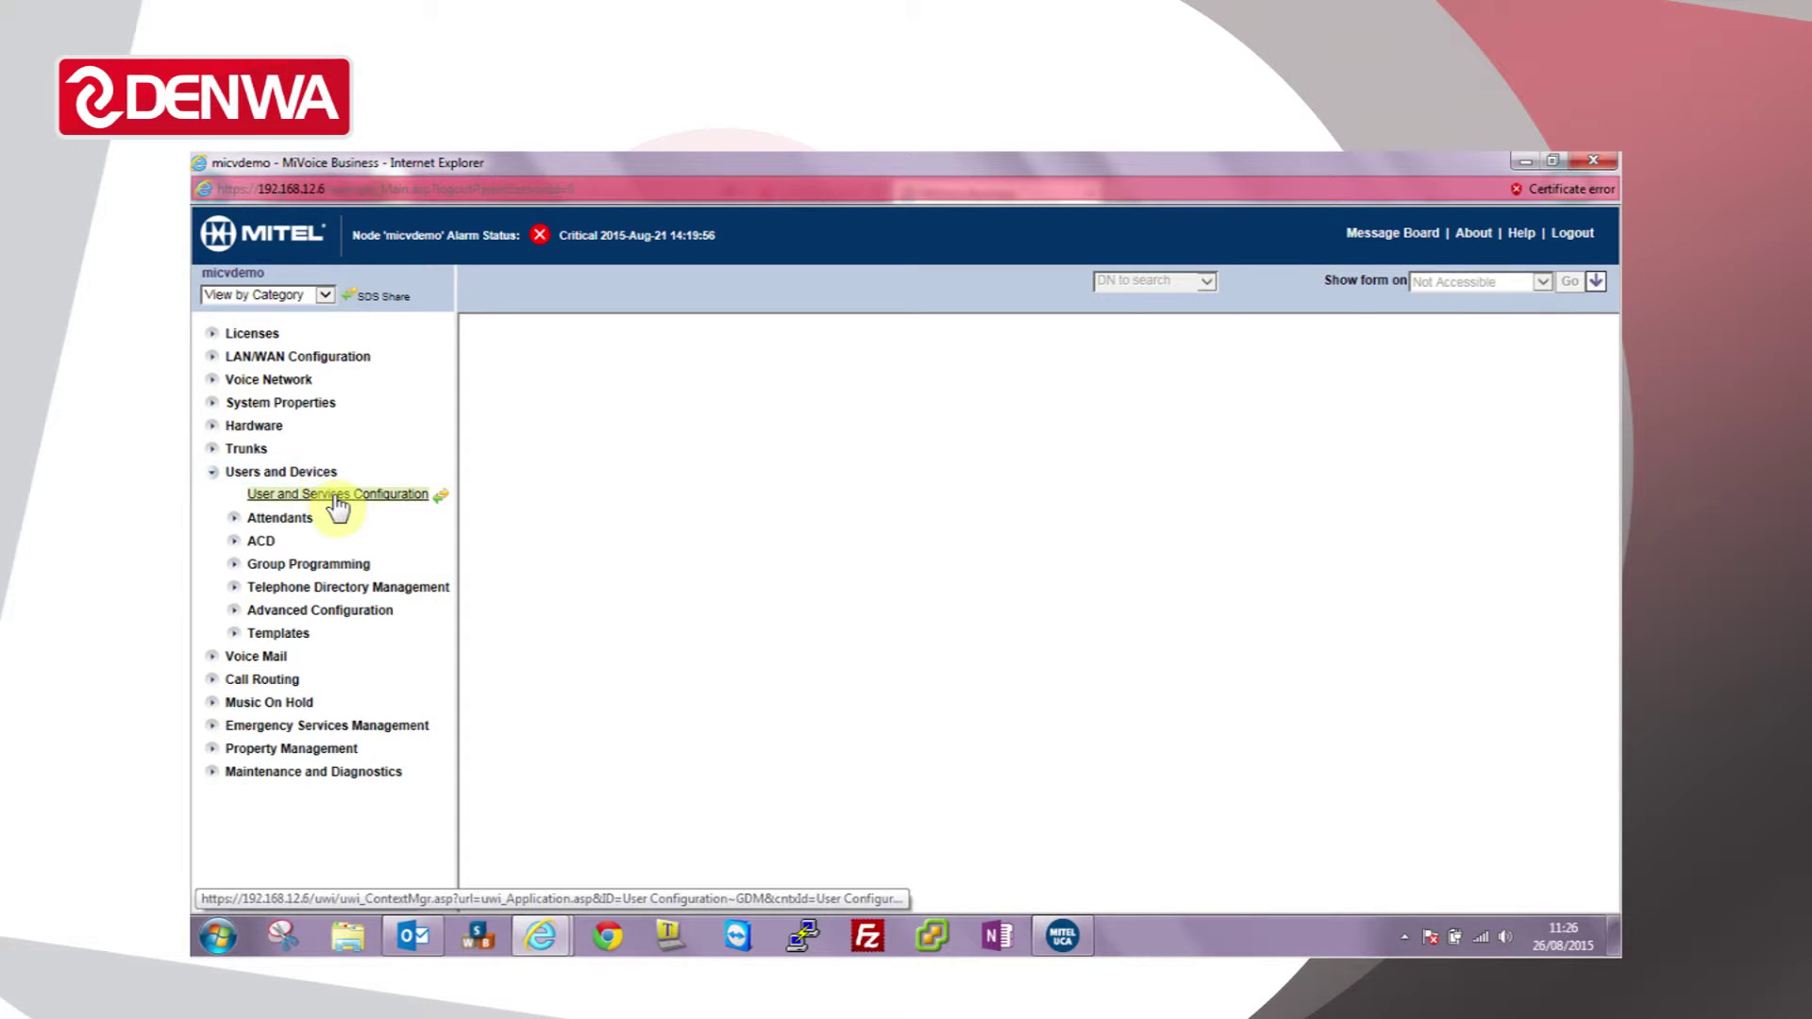
{"action": "left_click", "coordinate": [335, 496]}
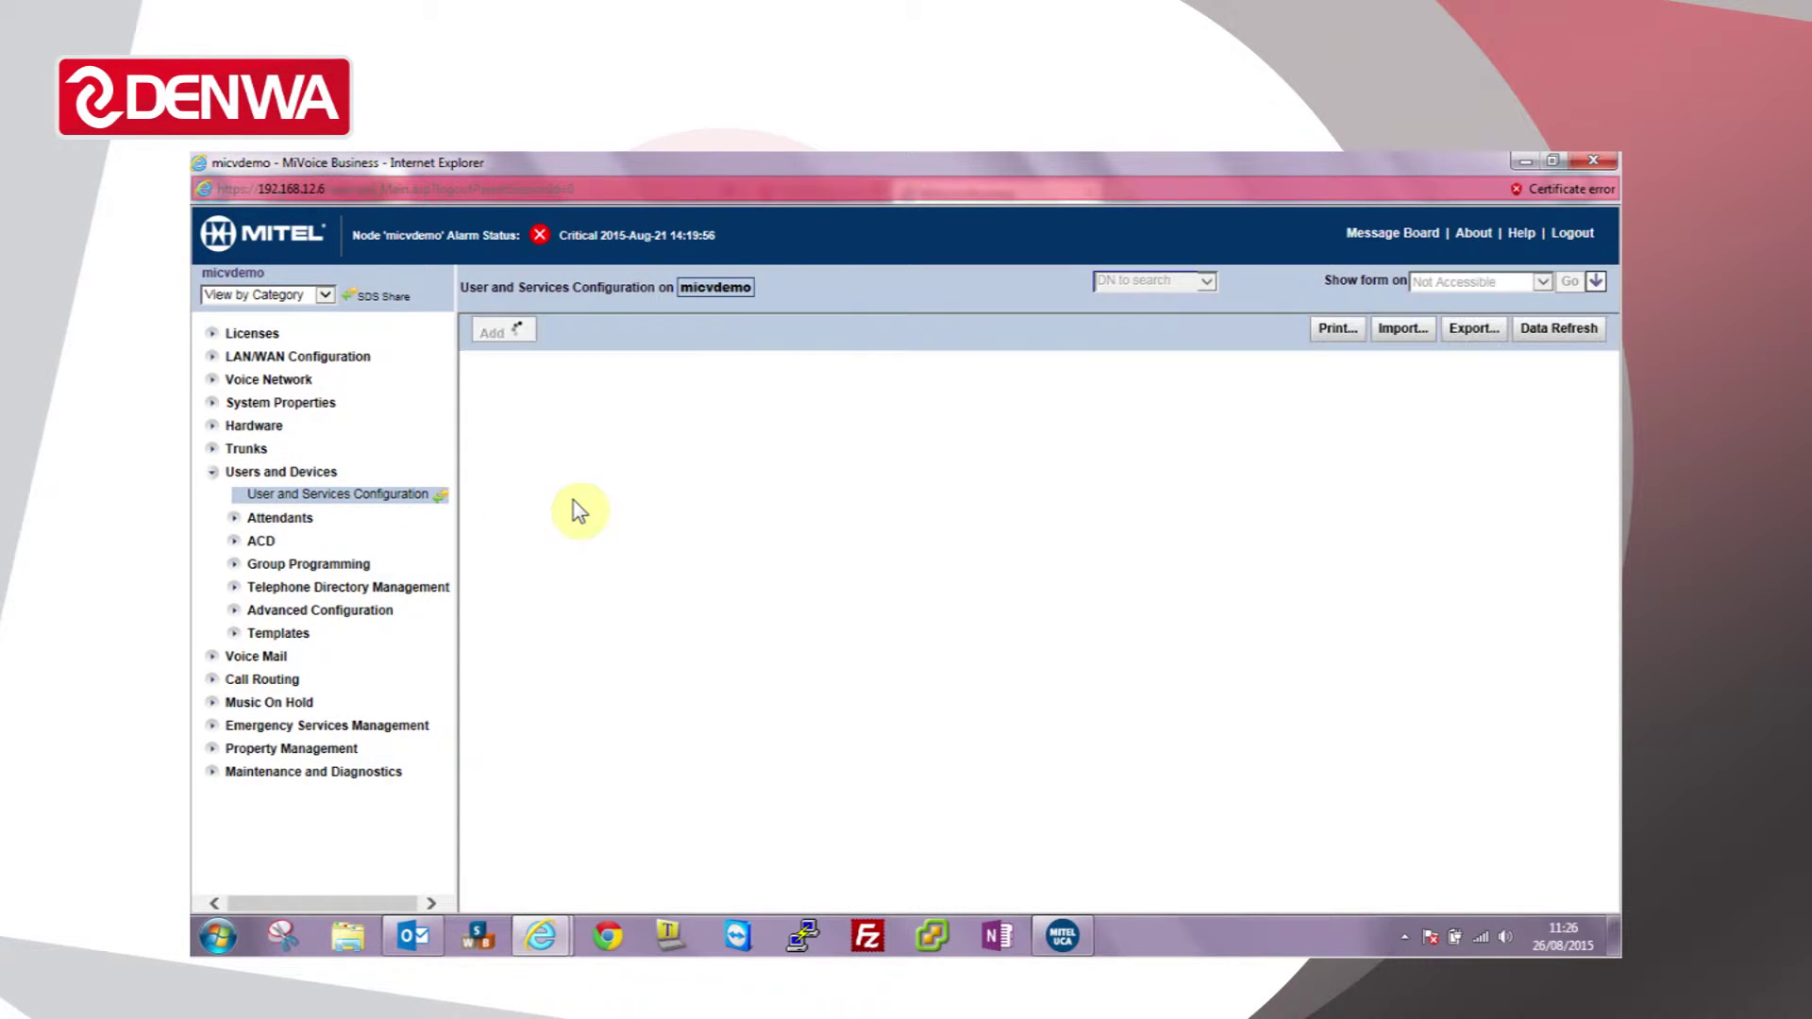
{"action": "left_click_drag", "start_coordinate": [799, 510], "coordinate": [795, 798]}
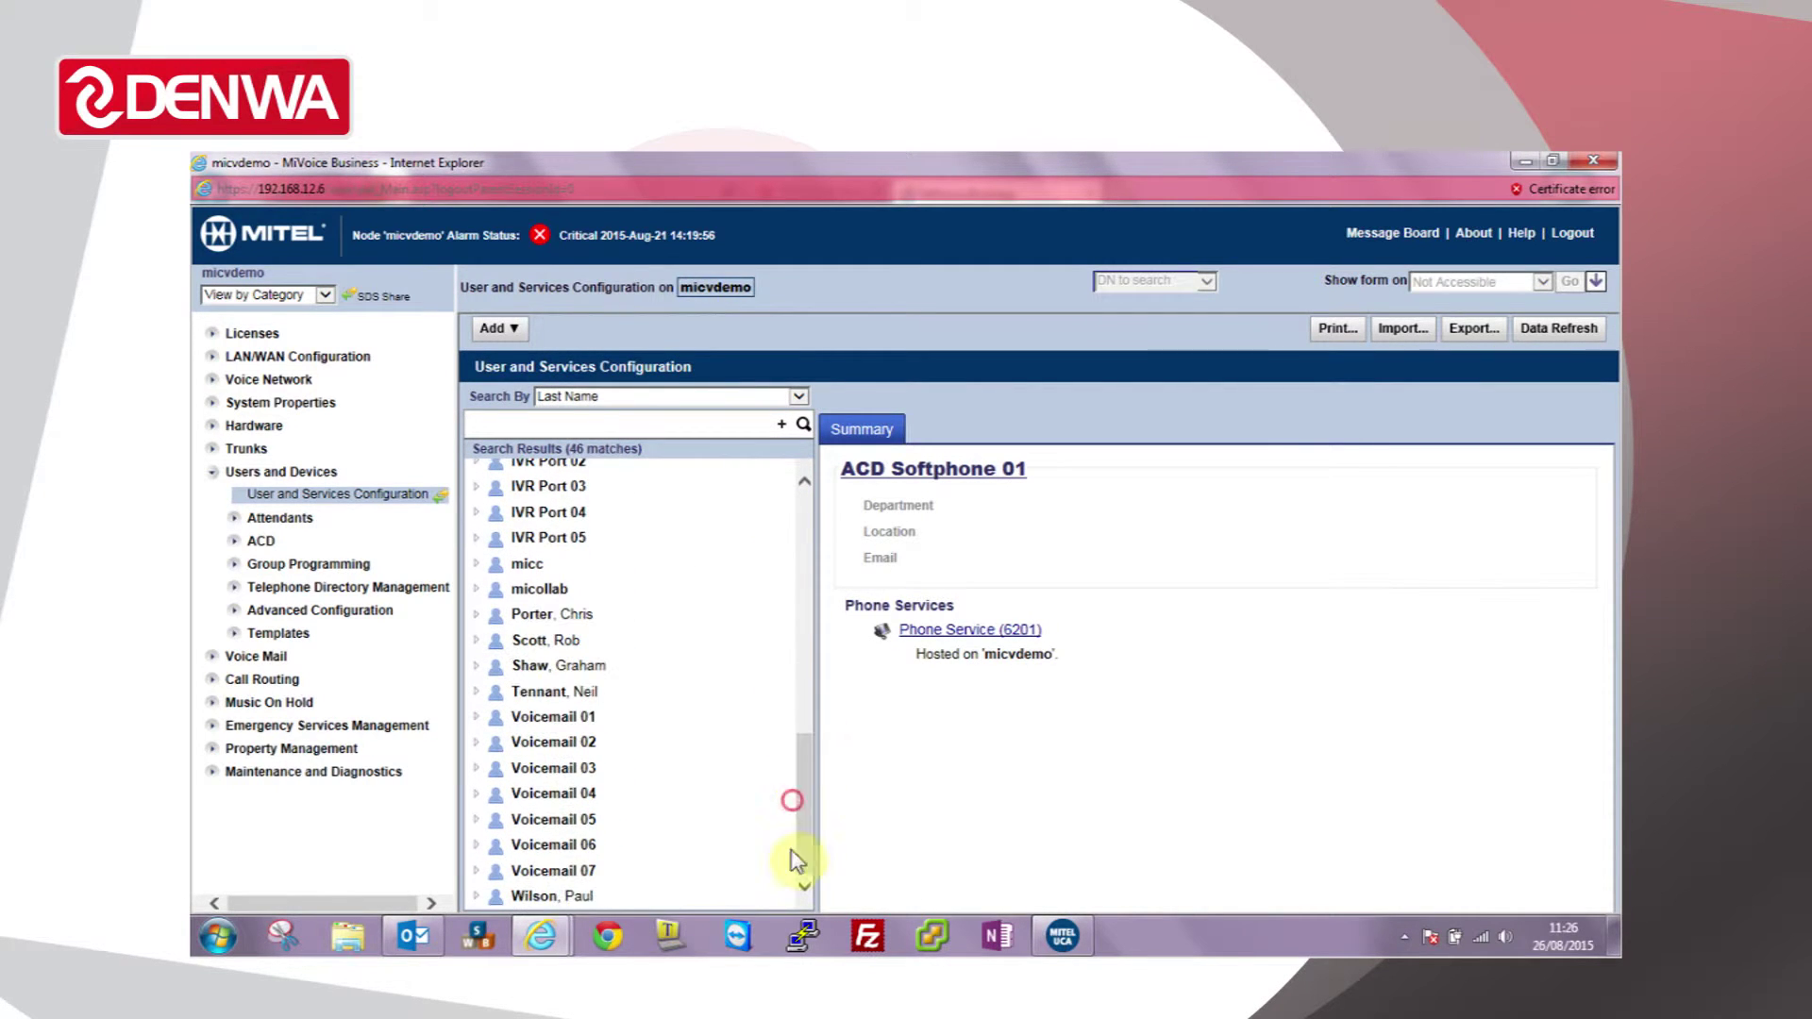
{"action": "left_click", "coordinate": [476, 897]}
{"action": "left_click", "coordinate": [585, 870]}
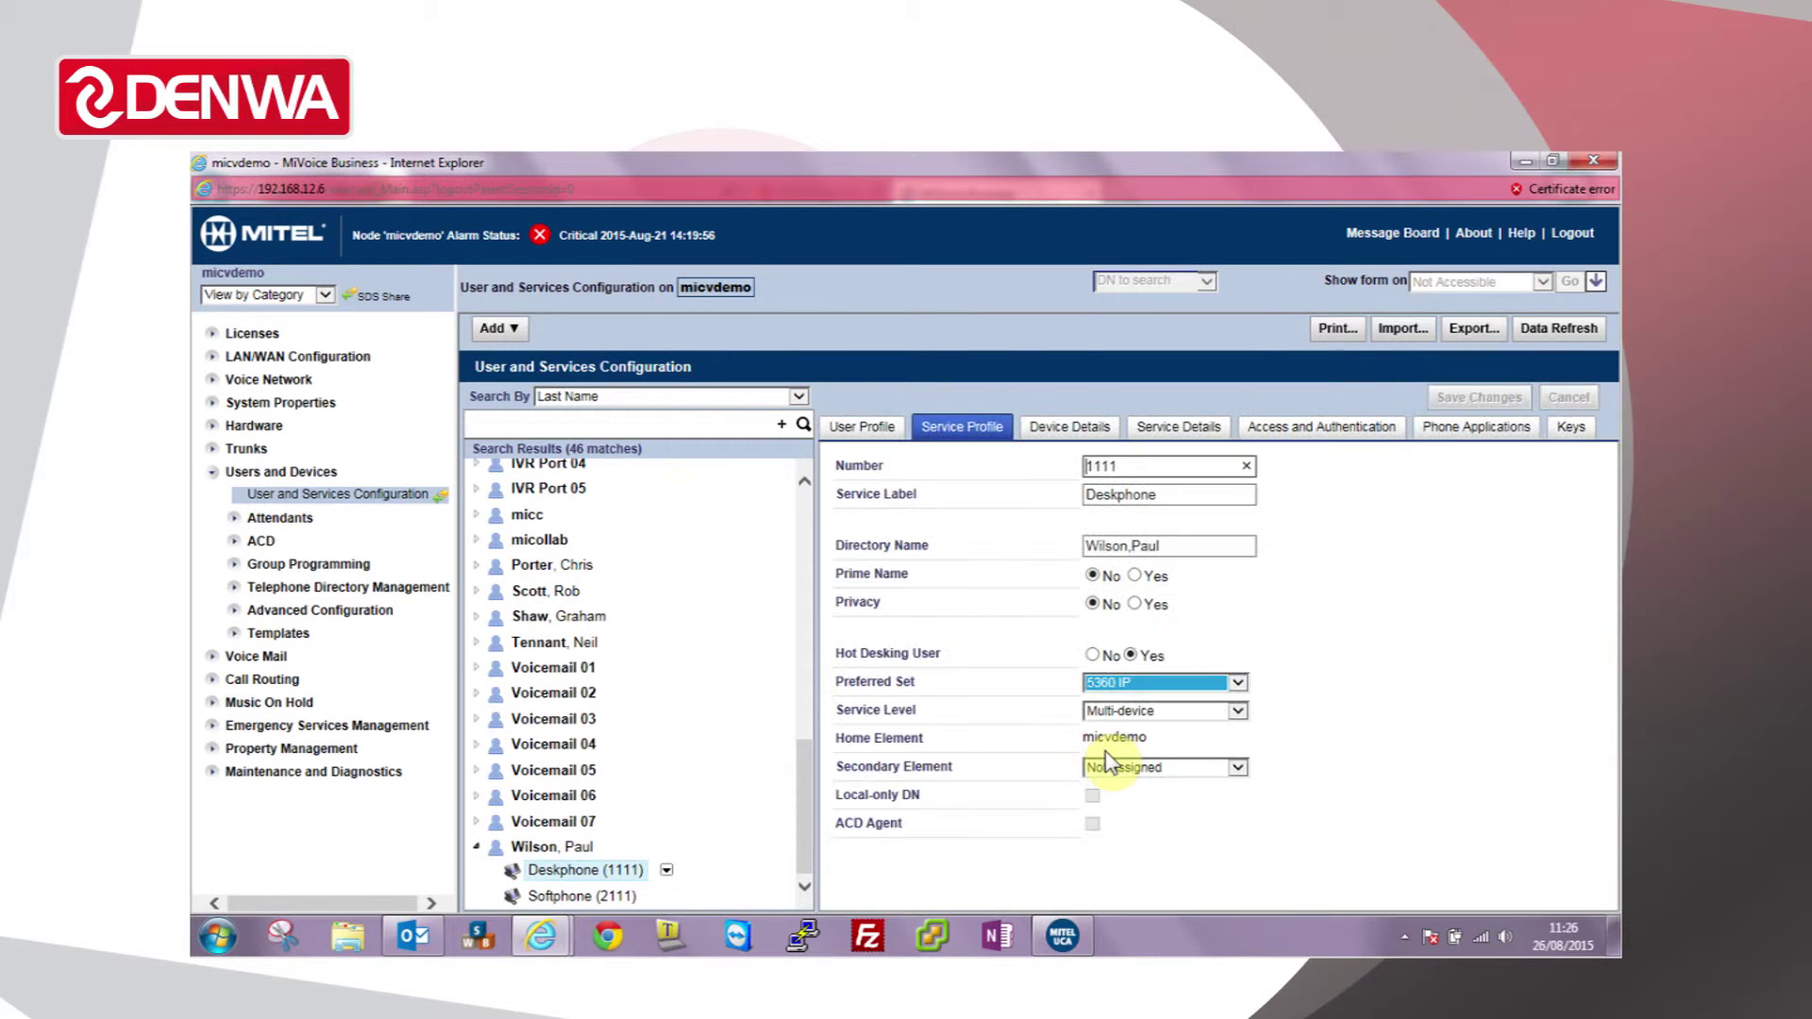
{"action": "left_click", "coordinate": [1572, 432]}
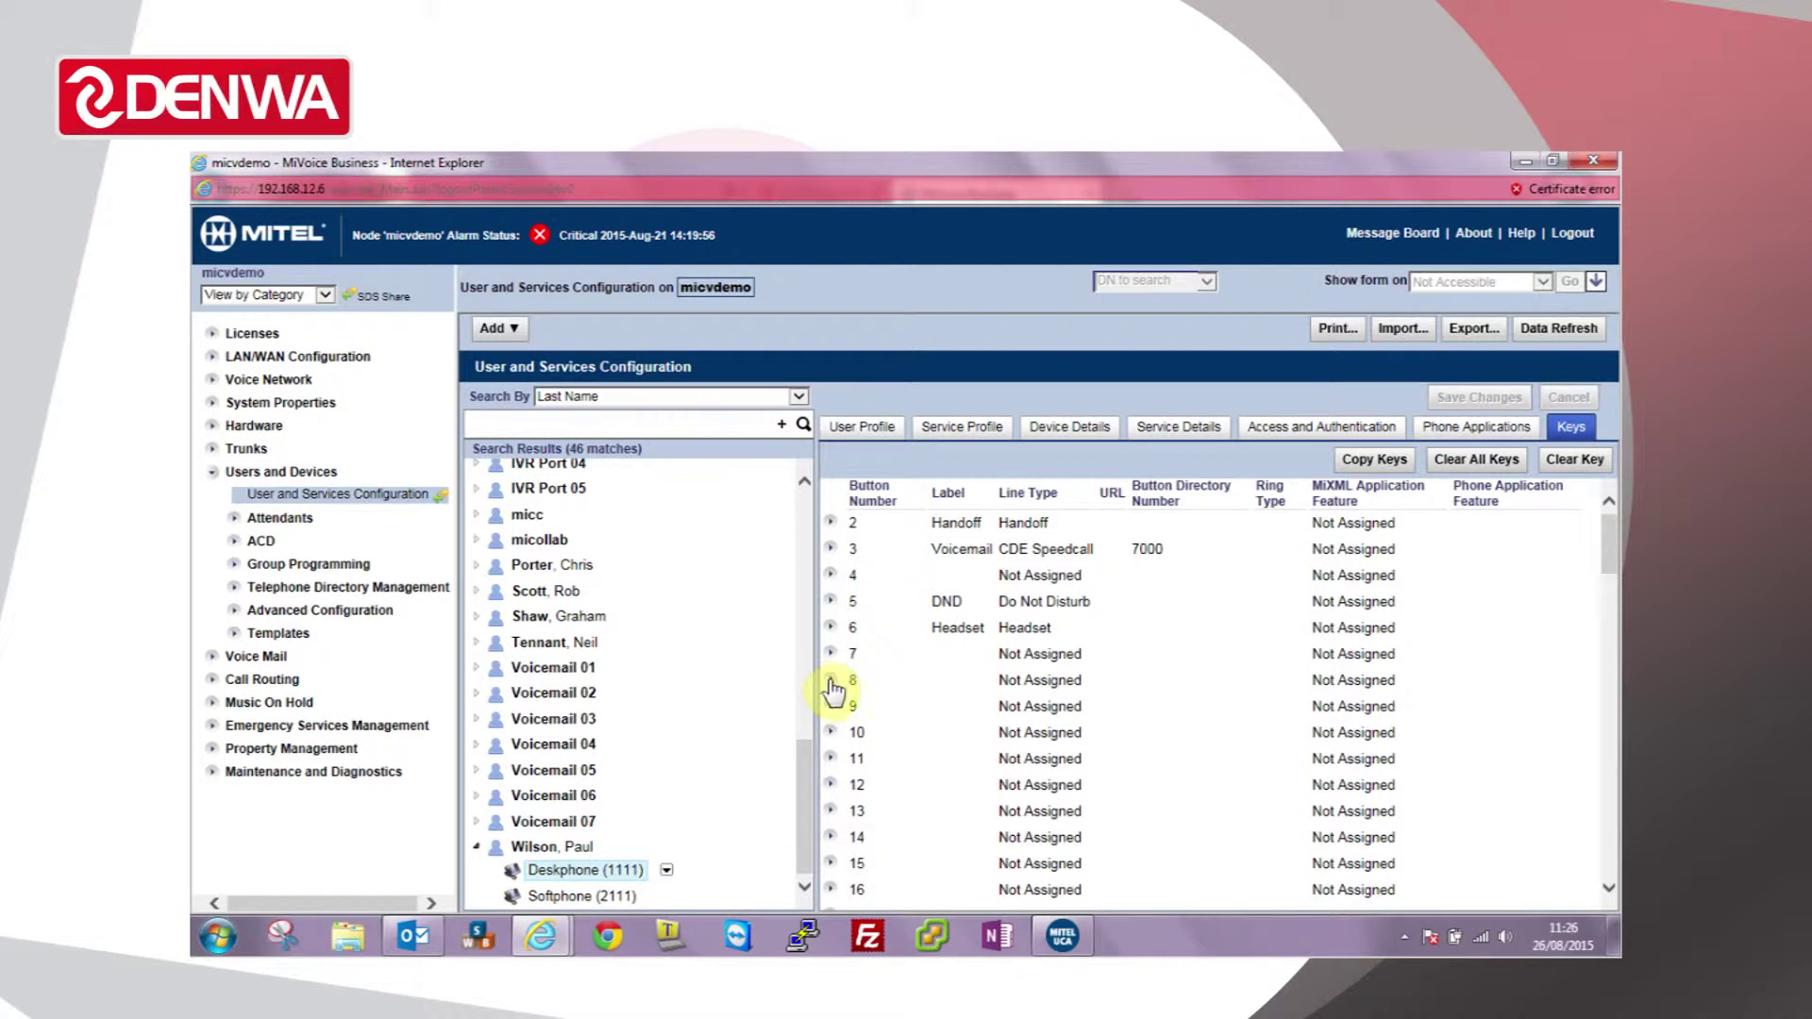
Step: Set key 8 to User Speedcall, labelled Denwa, dialling Denwa's external number
{"action": "left_click", "coordinate": [909, 694]}
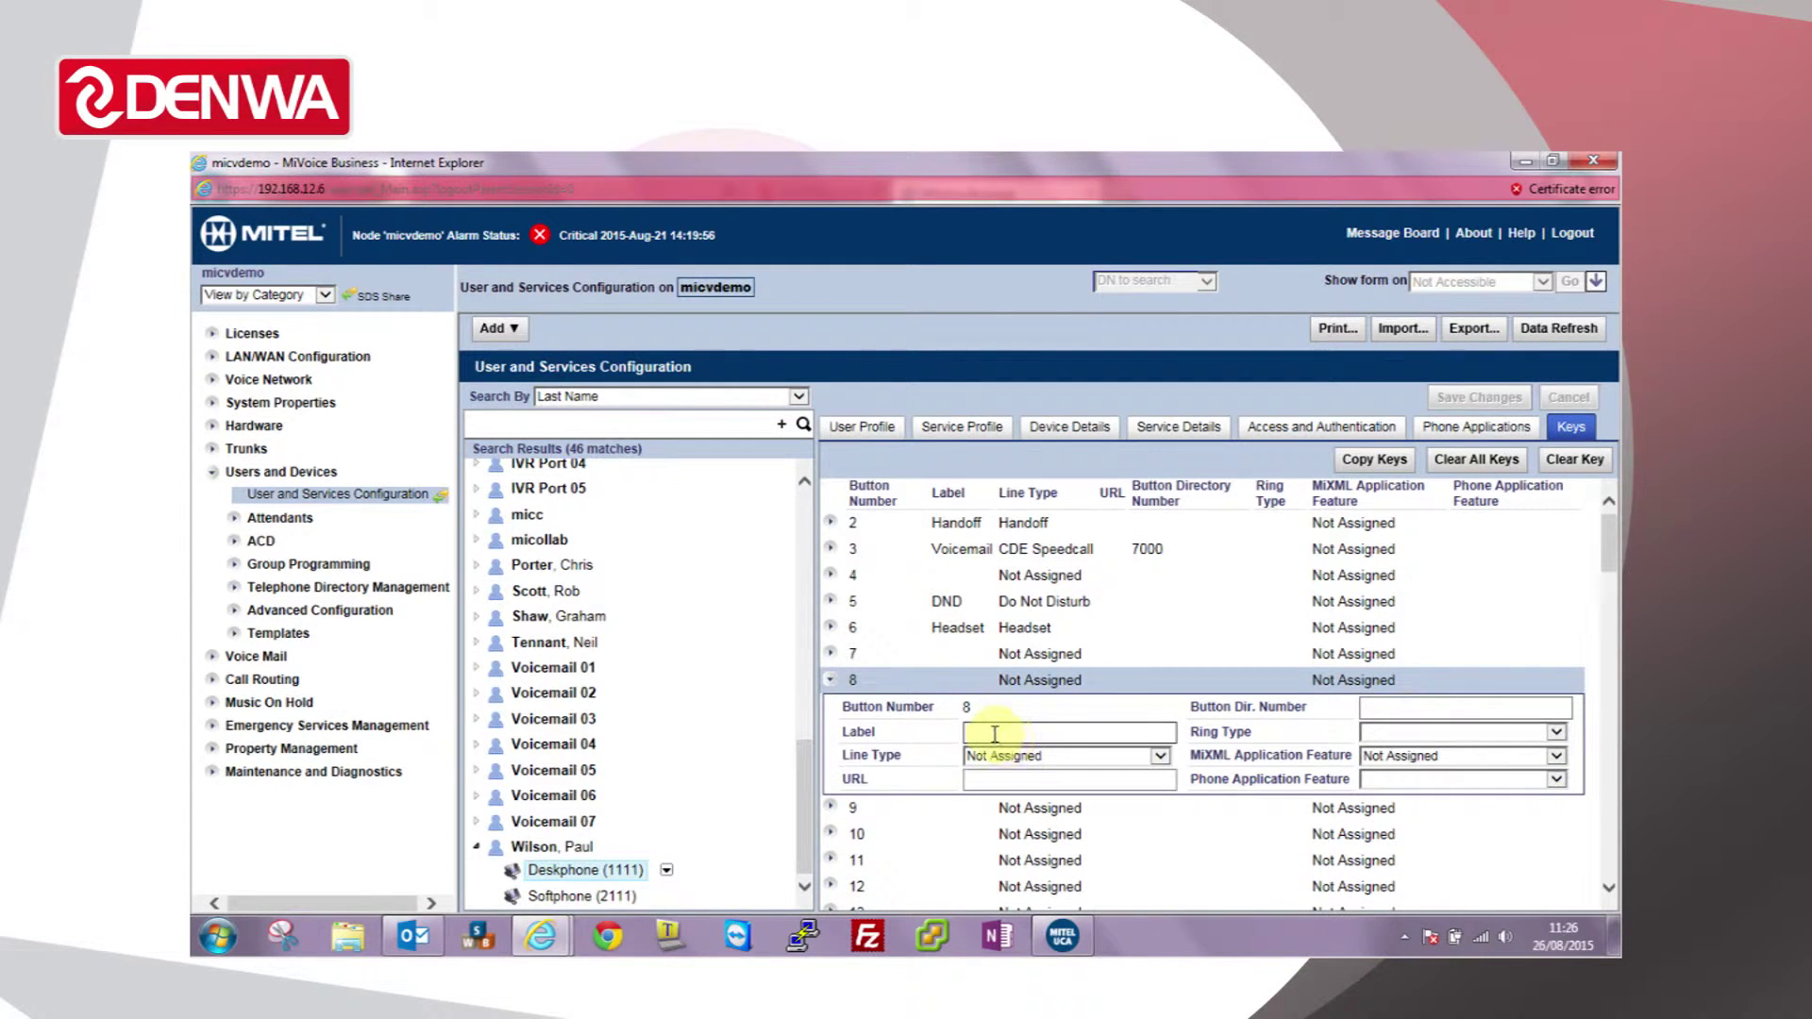
{"action": "left_click", "coordinate": [999, 732]}
{"action": "type", "text": "Denwa"}
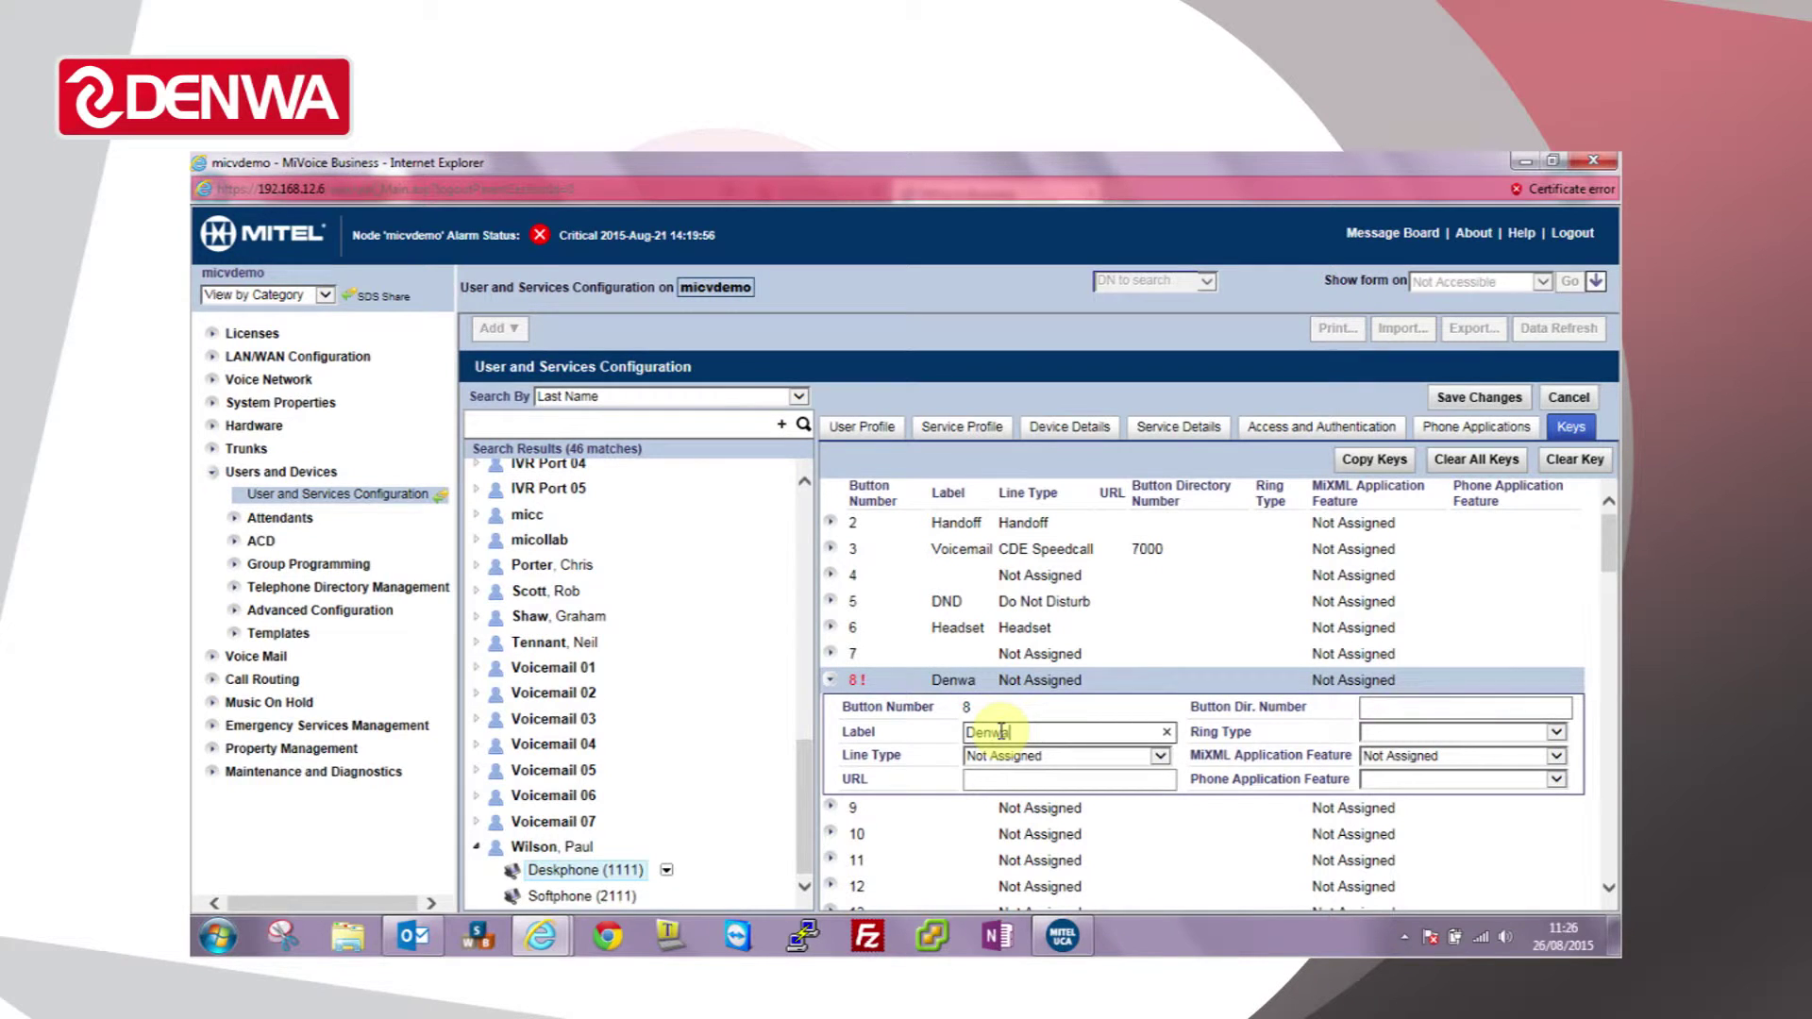
{"action": "key", "text": "Tab"}
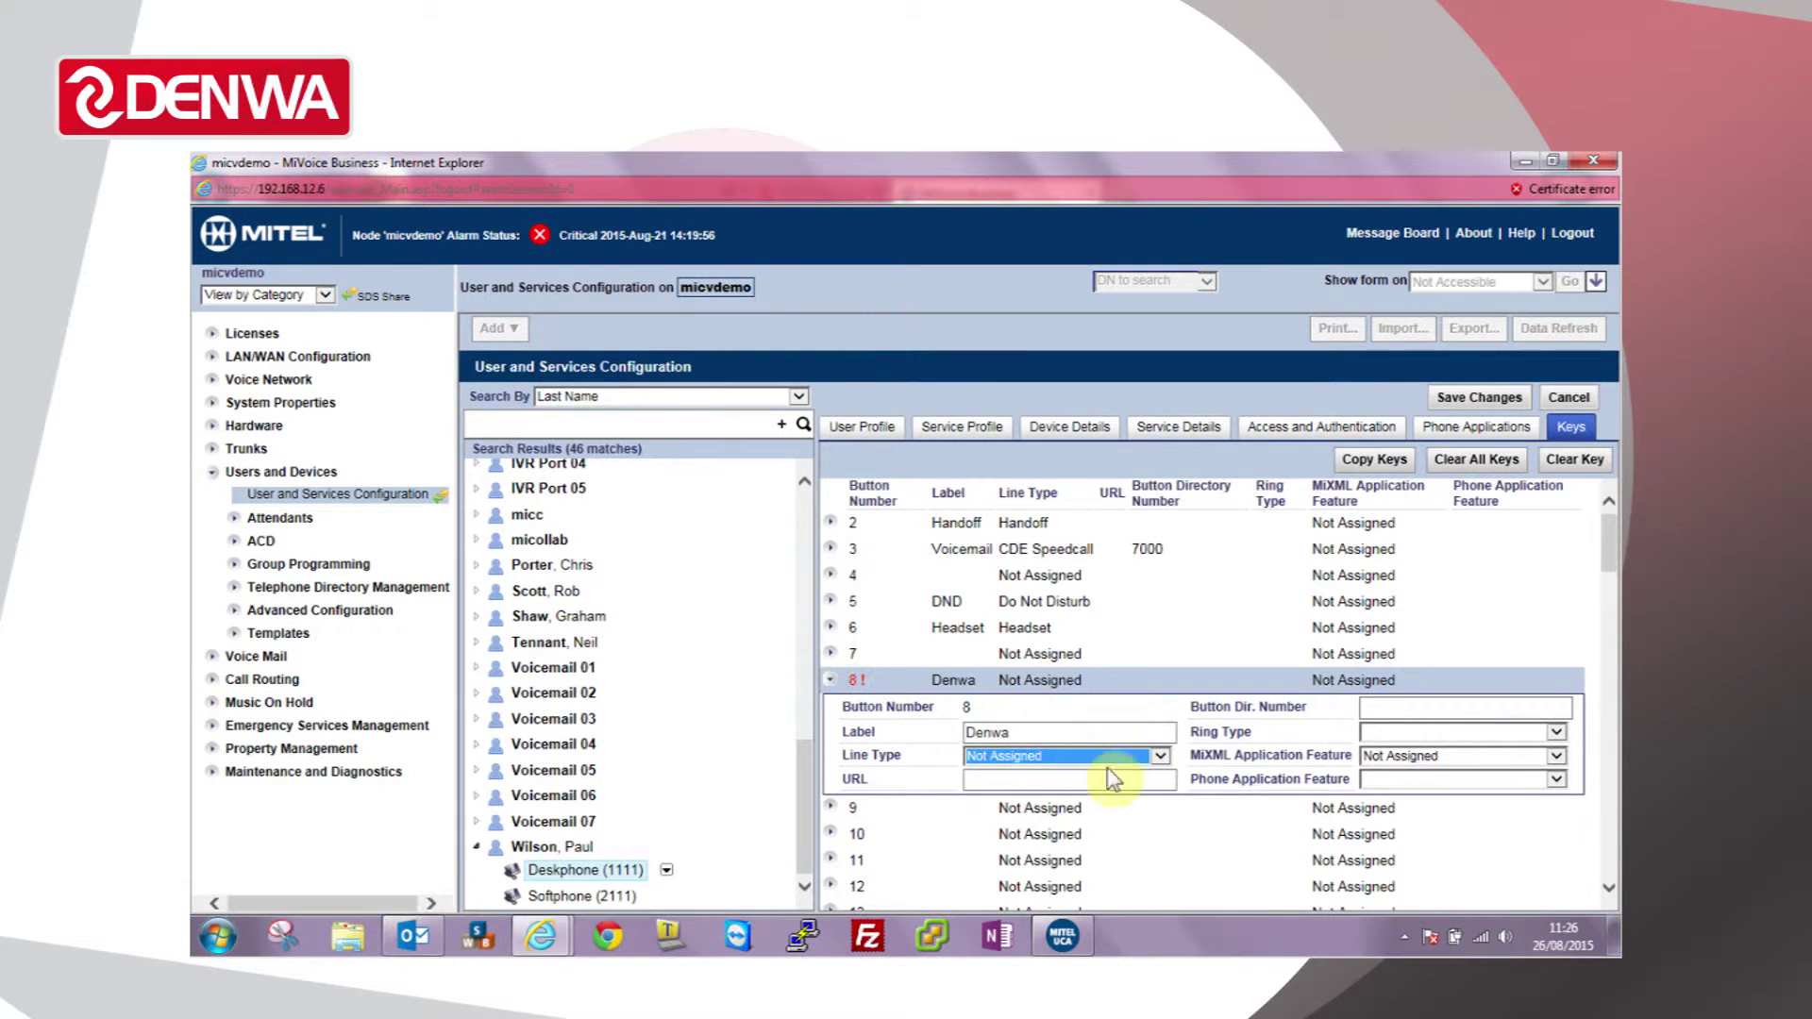
{"action": "left_click", "coordinate": [1163, 758]}
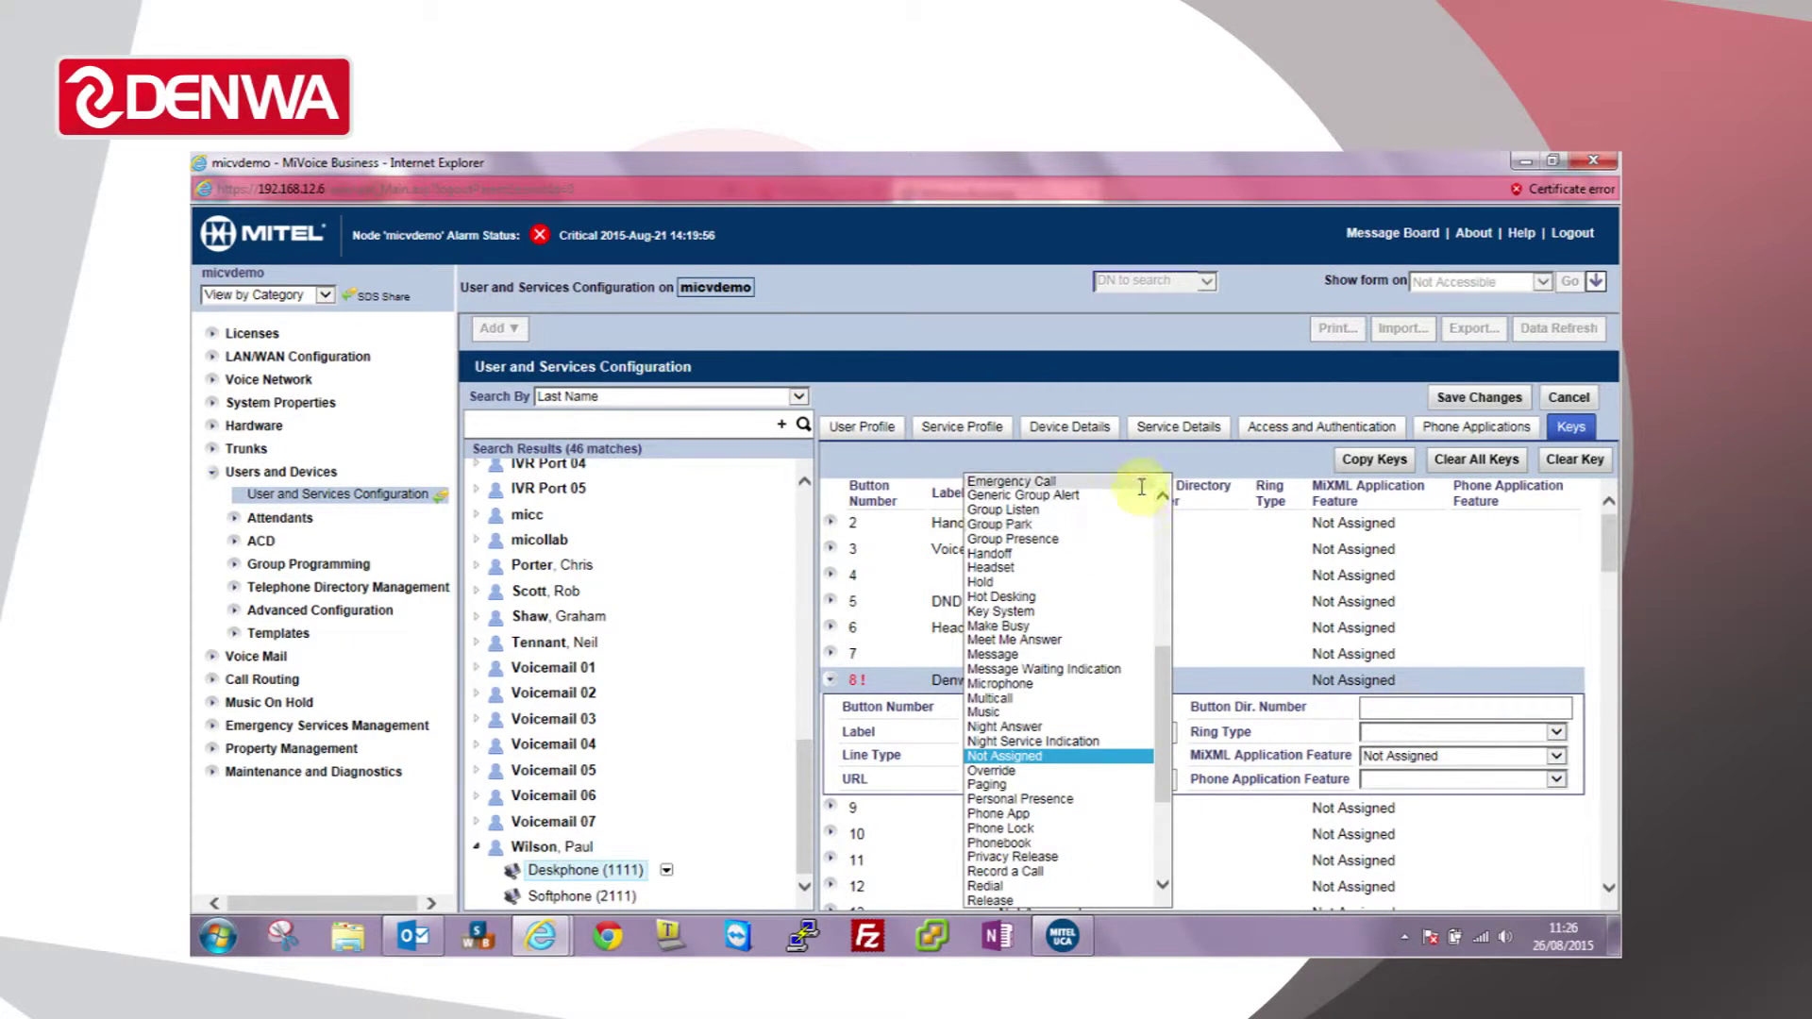
{"action": "left_click_drag", "start_coordinate": [1160, 656], "coordinate": [1169, 798]}
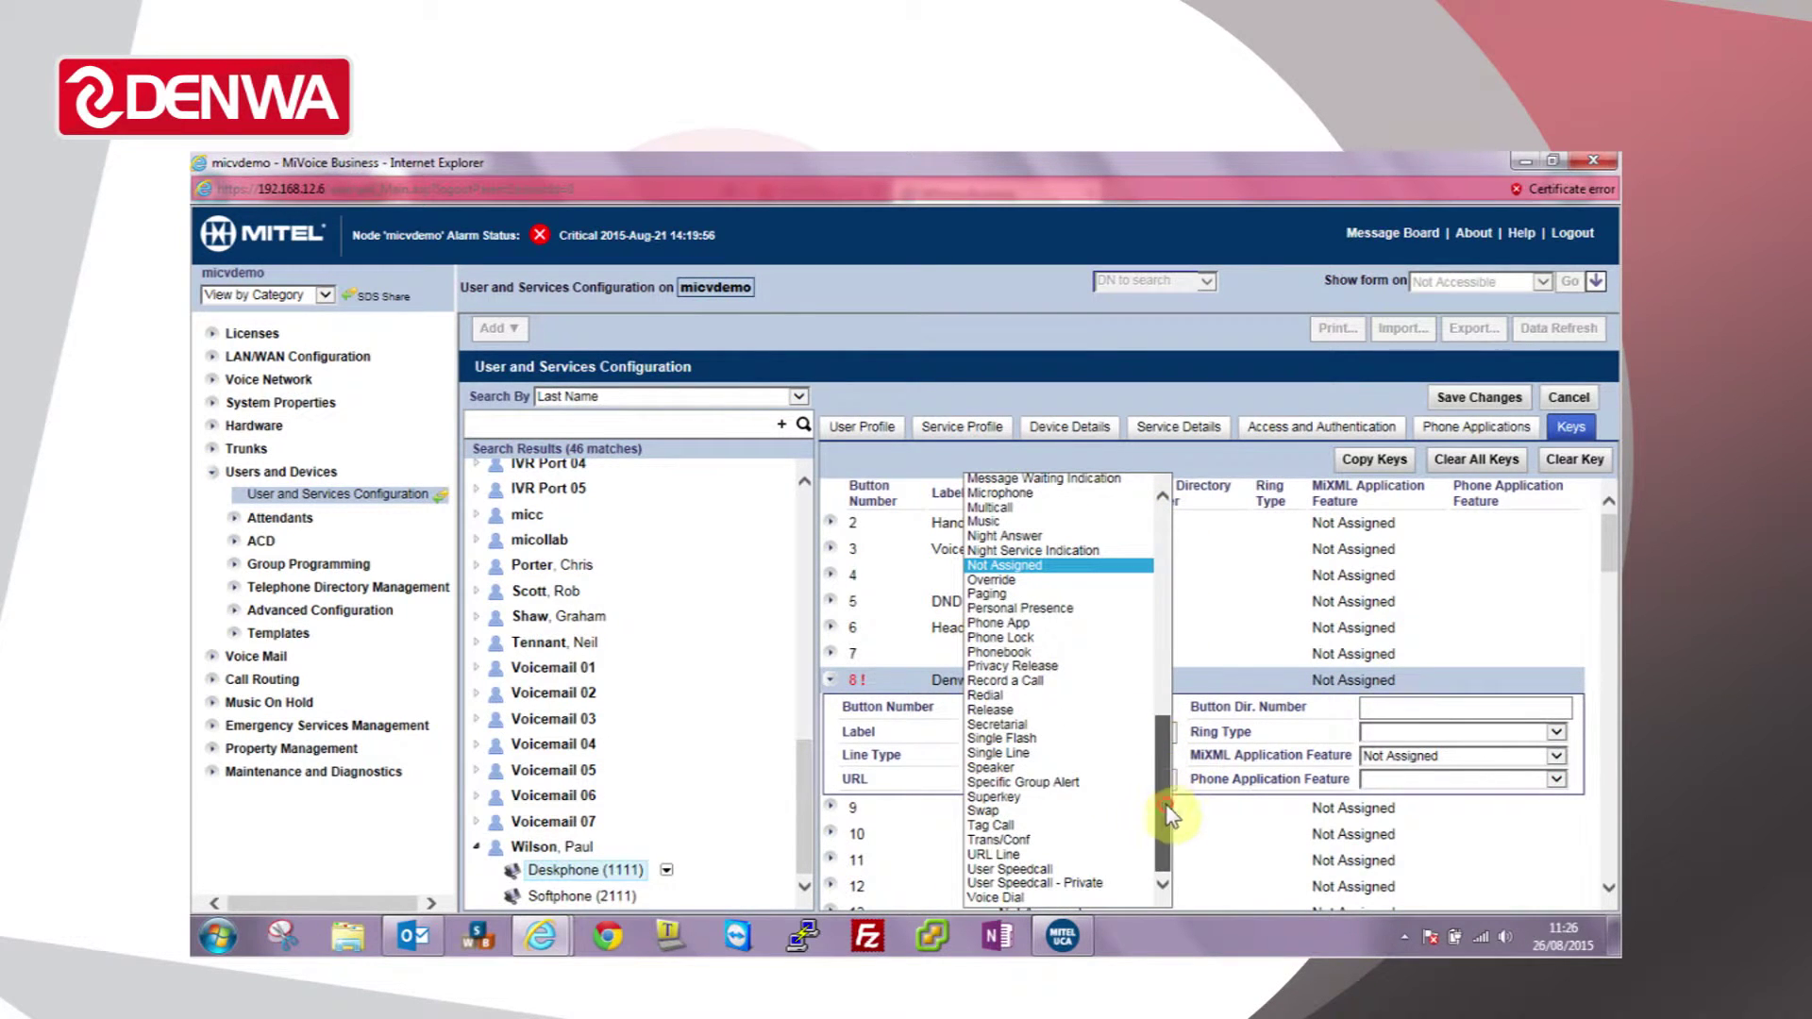
{"action": "left_click", "coordinate": [1043, 870]}
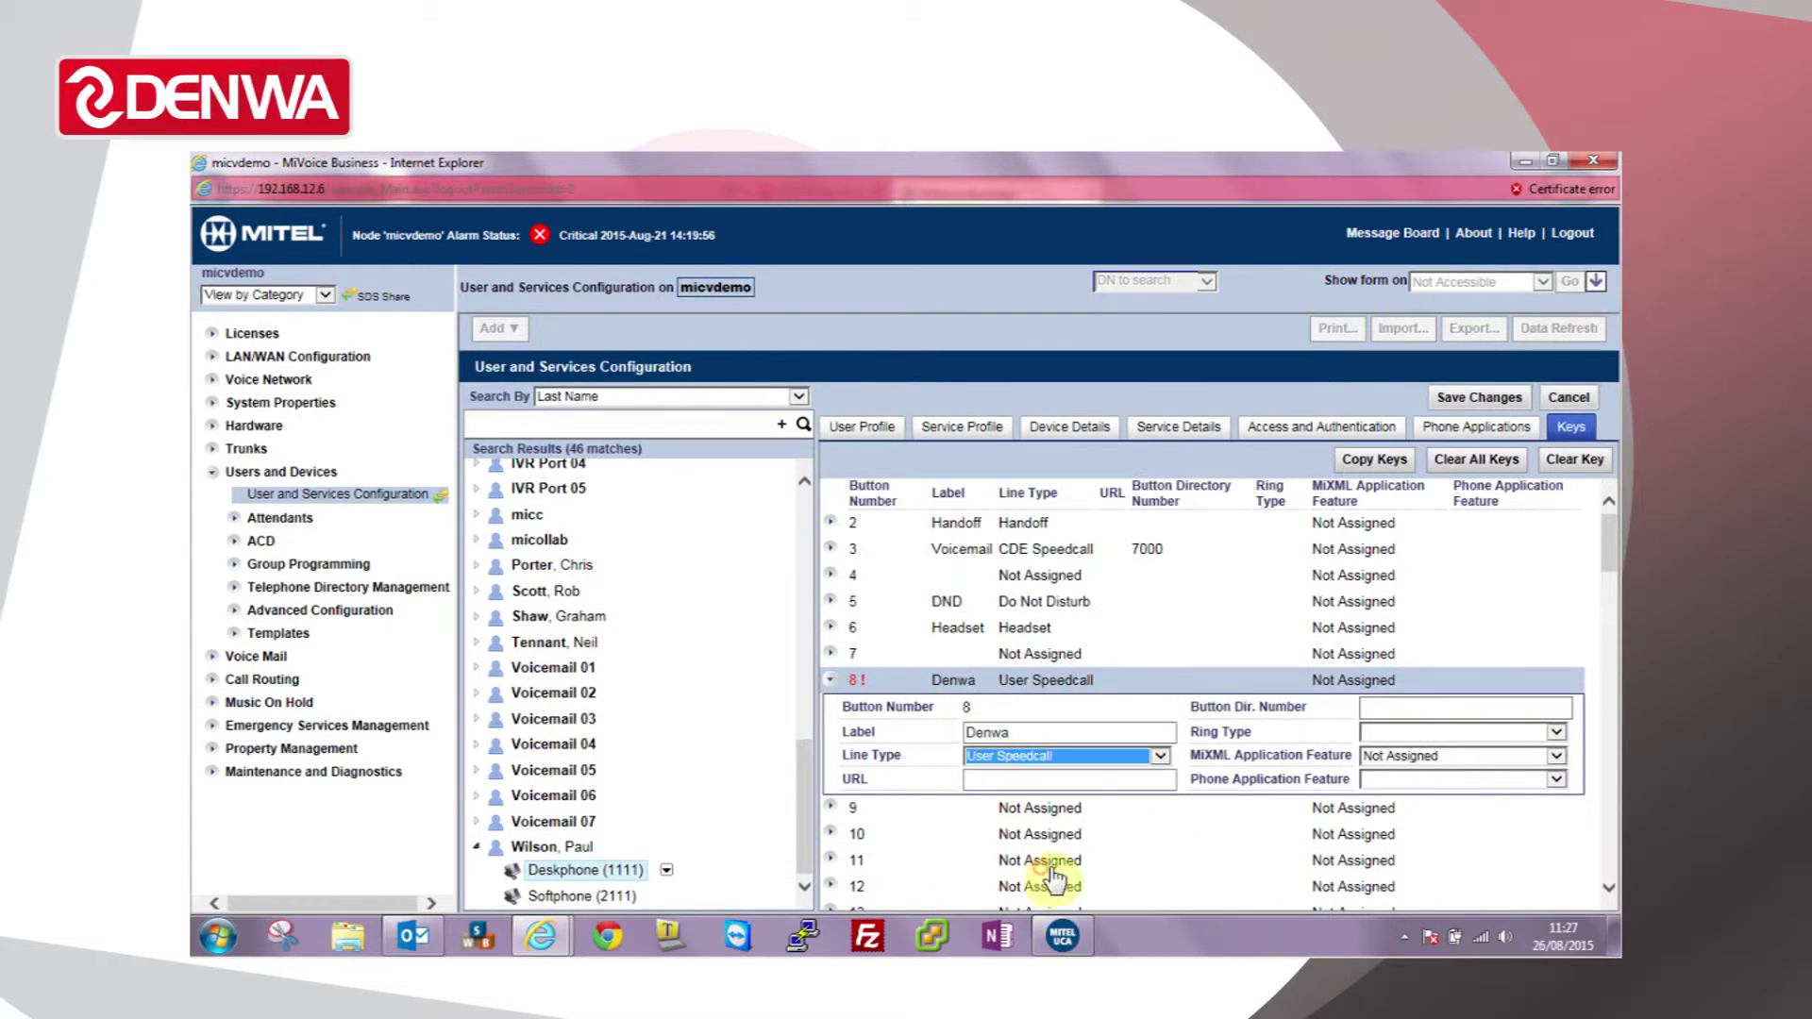
{"action": "left_click", "coordinate": [1384, 708]}
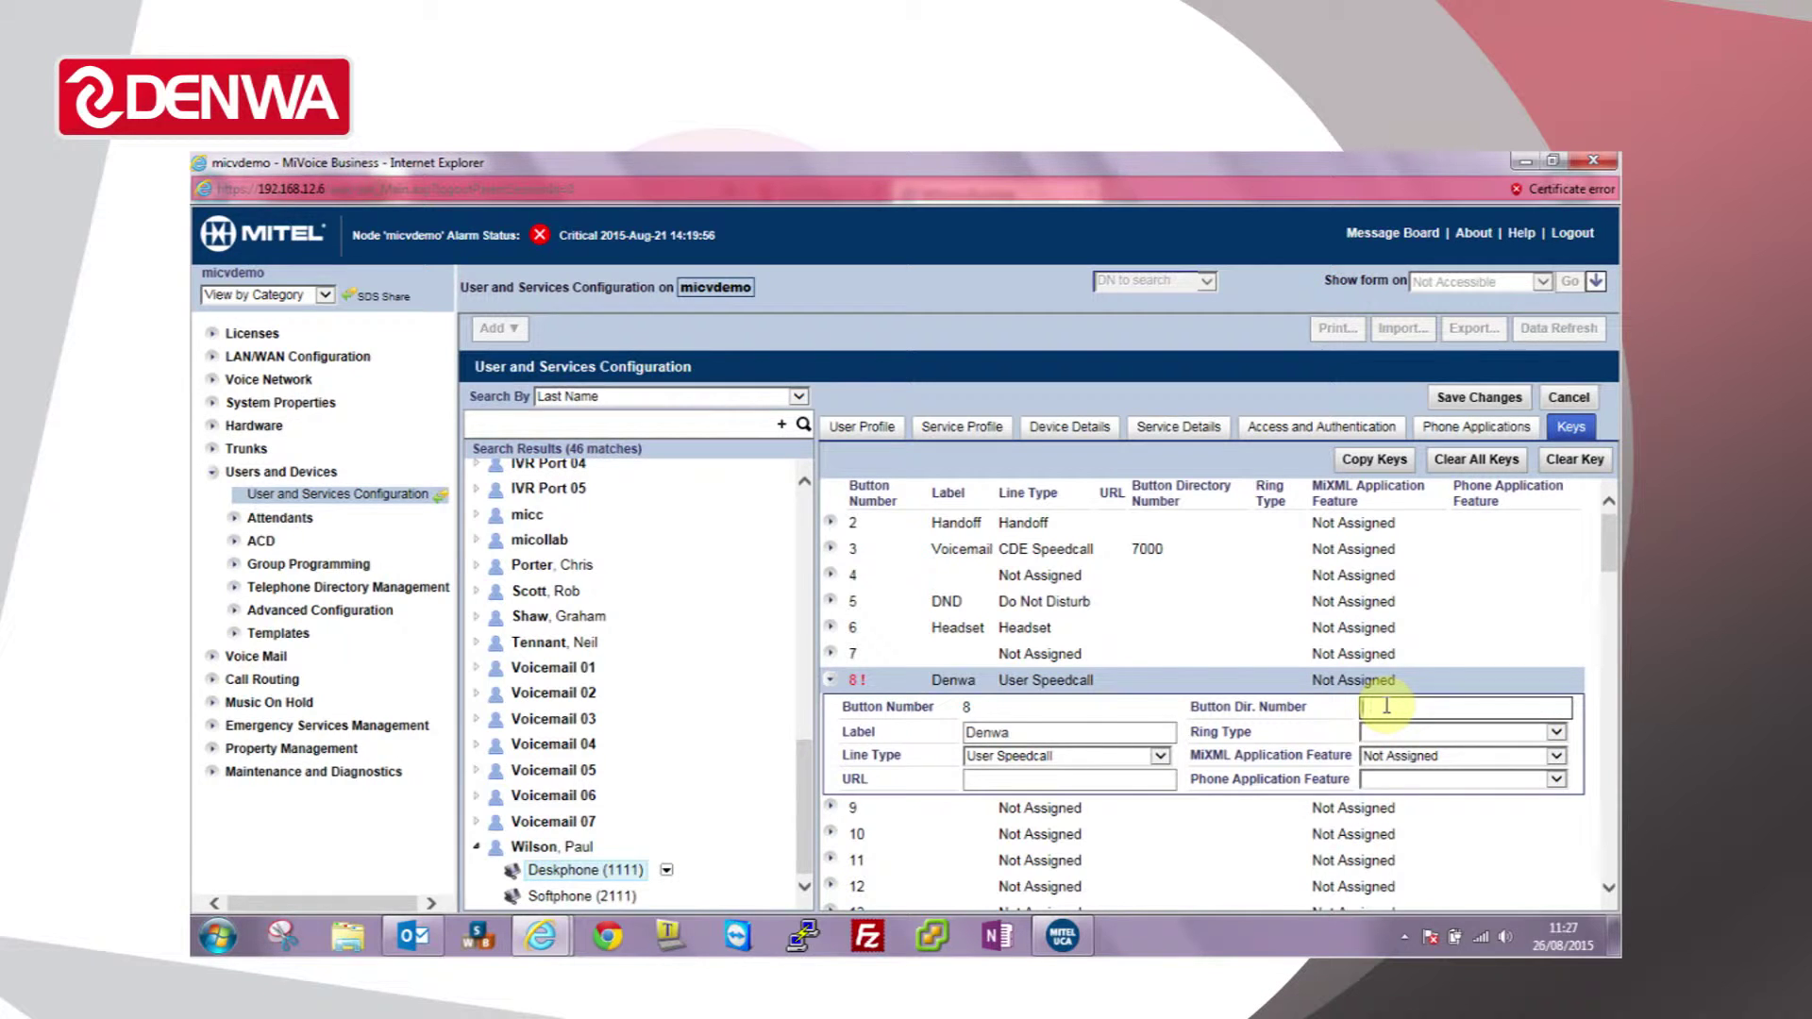
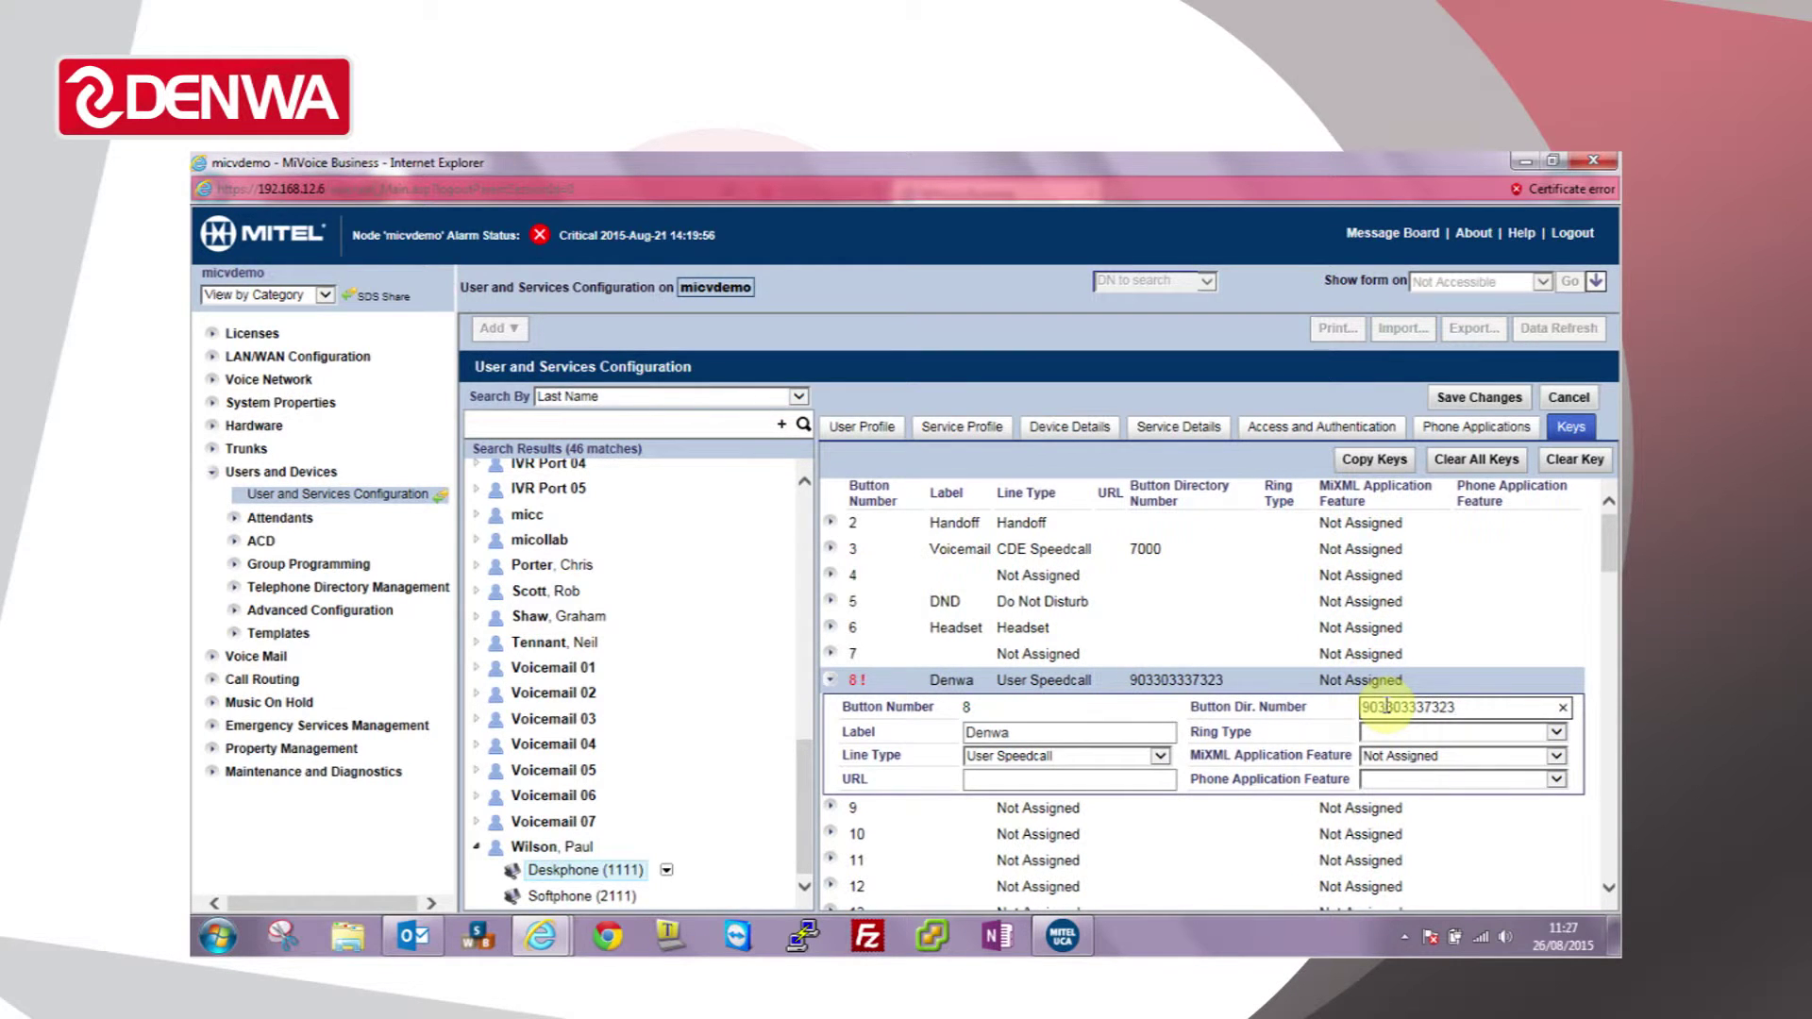
{"action": "left_click", "coordinate": [831, 681]}
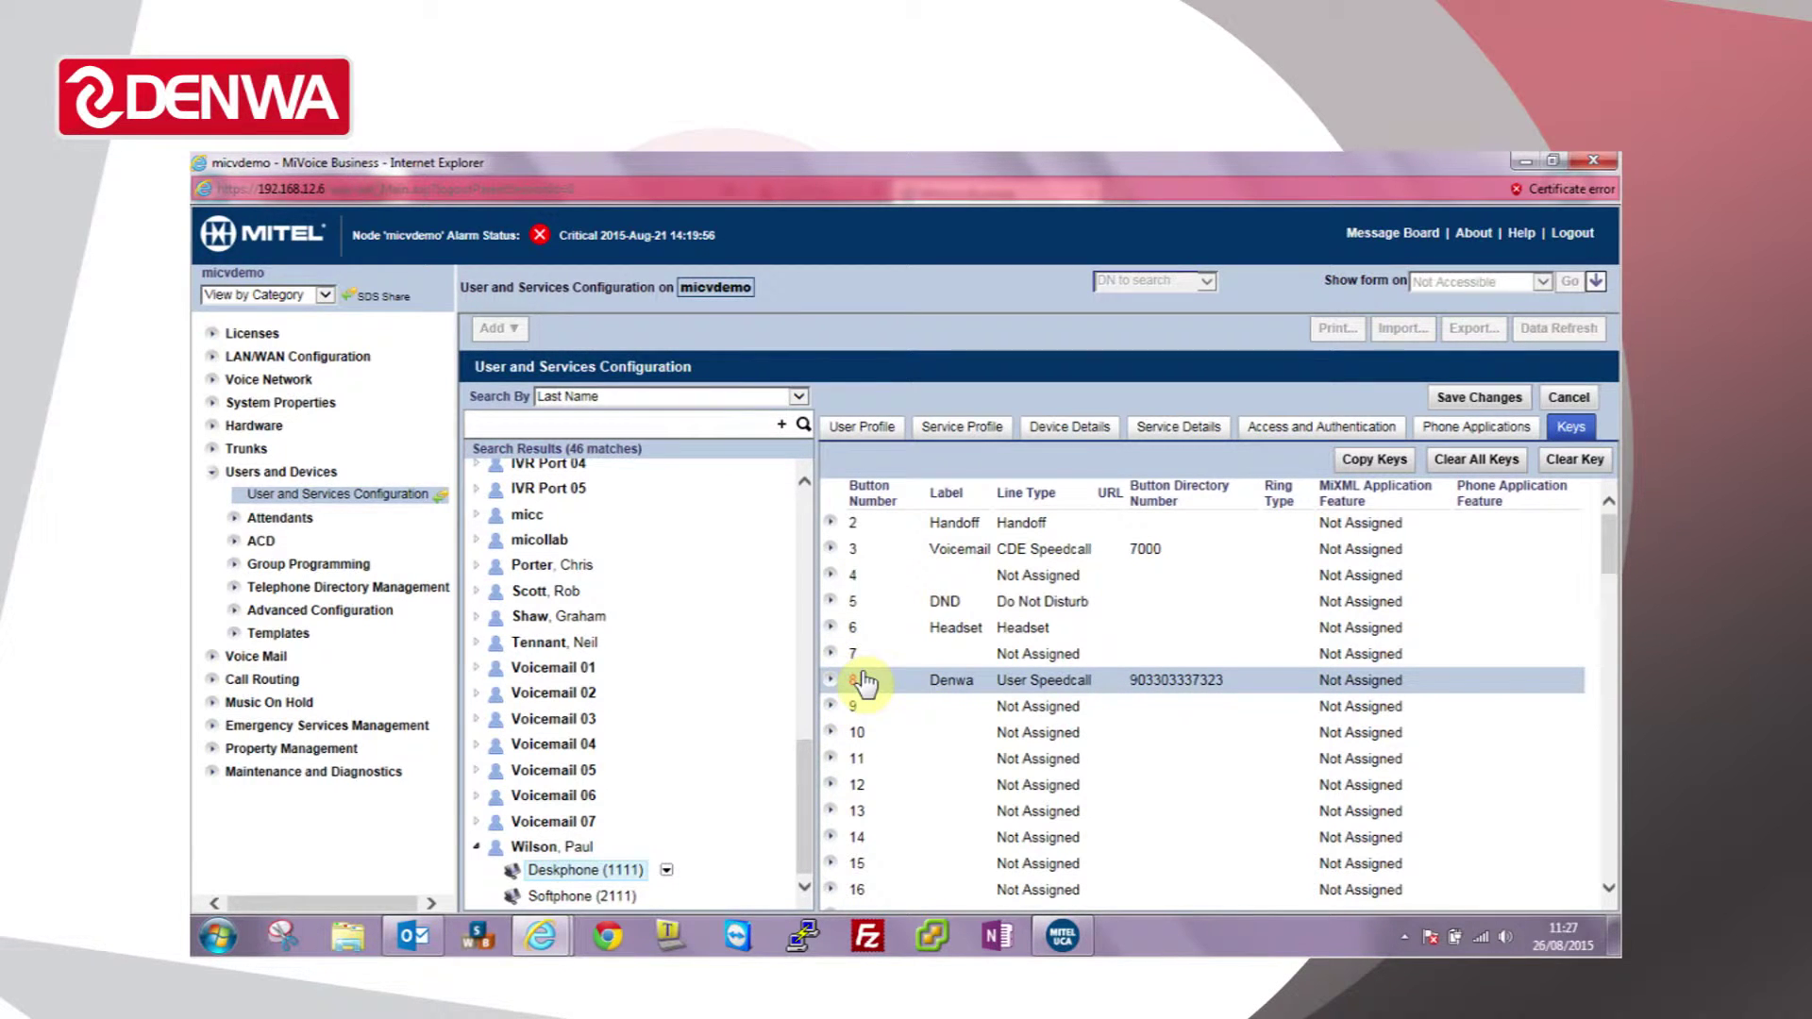
Step: Save the key 8 change and close the Saving data confirmation
{"action": "left_click", "coordinate": [1482, 400]}
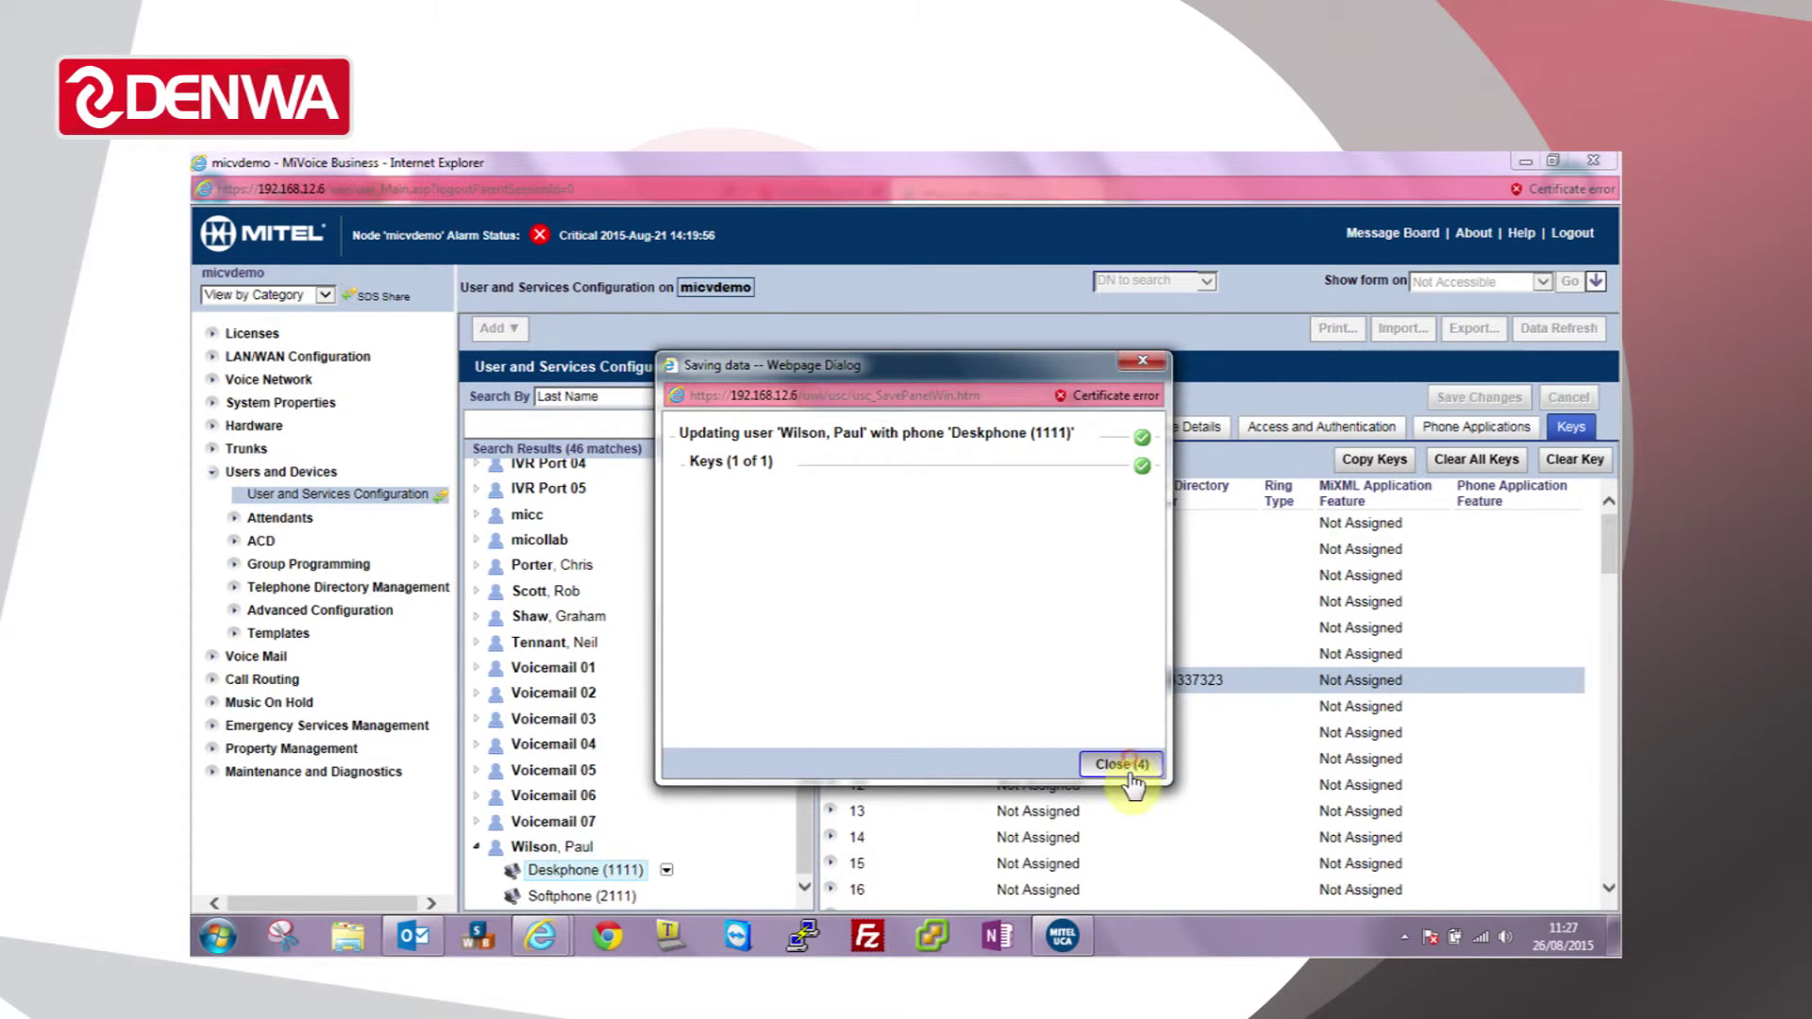
{"action": "left_click", "coordinate": [1131, 764]}
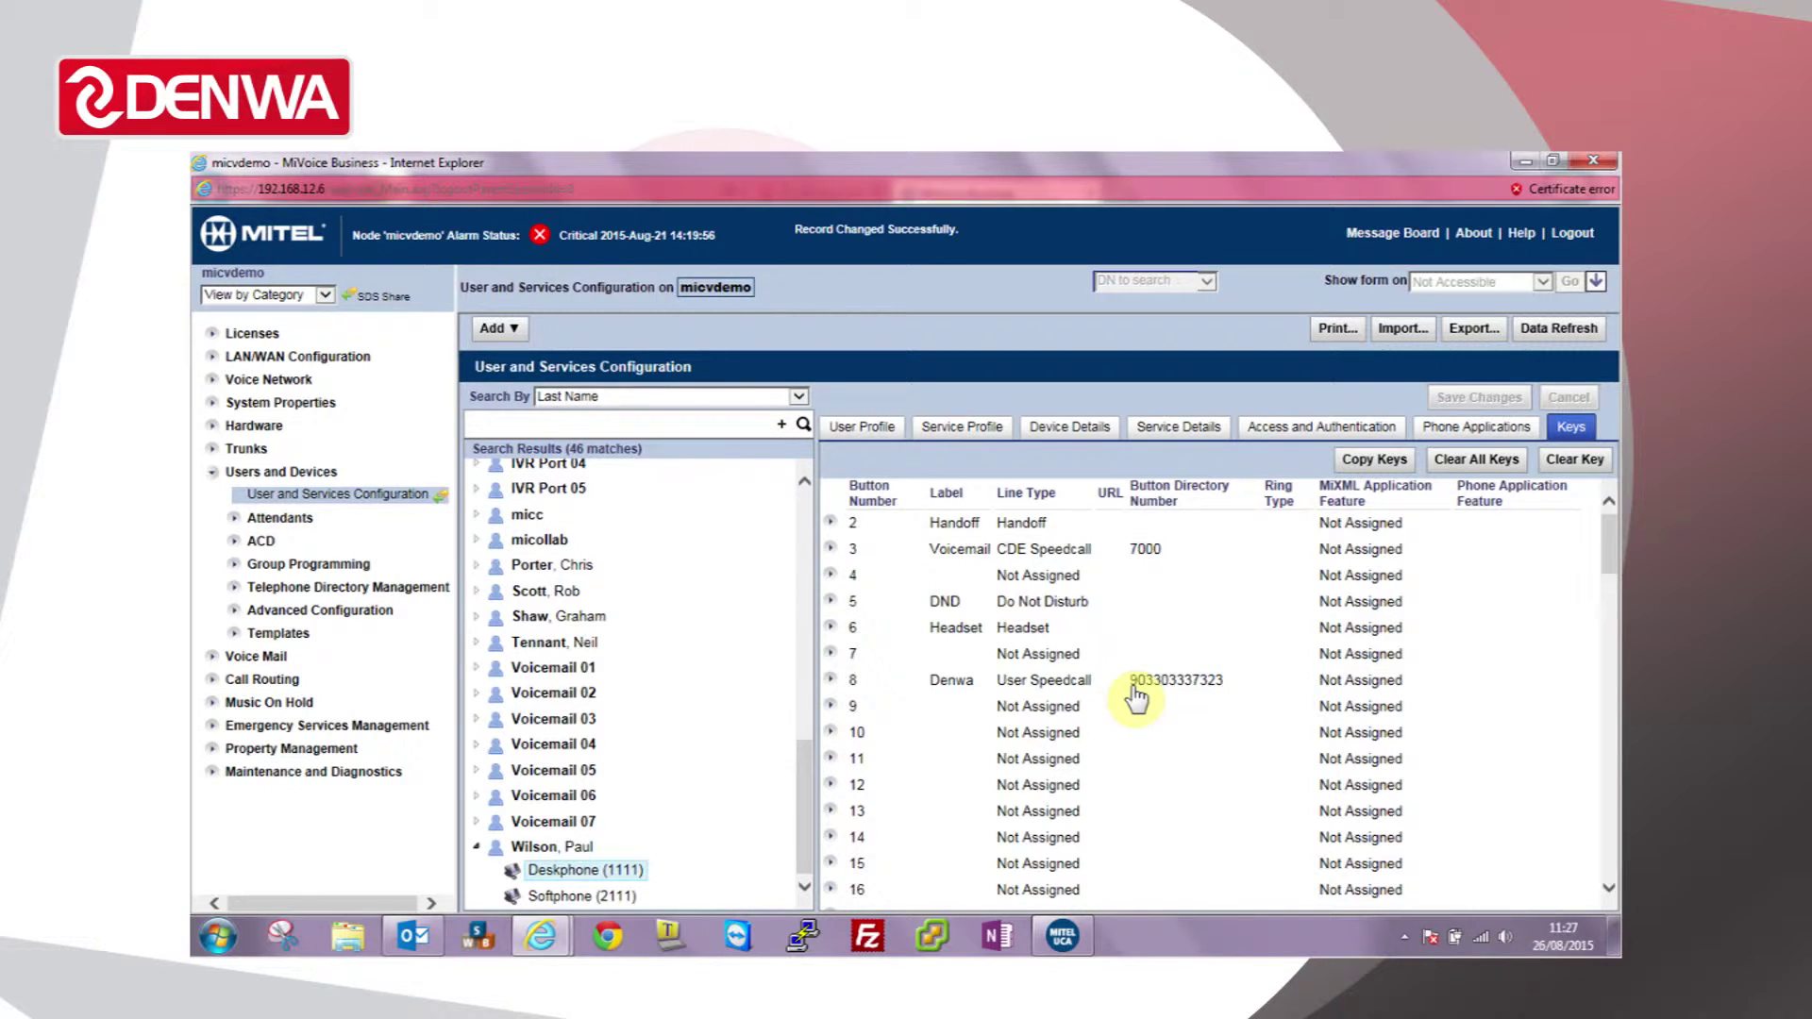
Step: Make key 9 a DSS/Busy Lamp labelled Demo1 for extension 1107 with Ring type
{"action": "left_click", "coordinate": [1076, 708]}
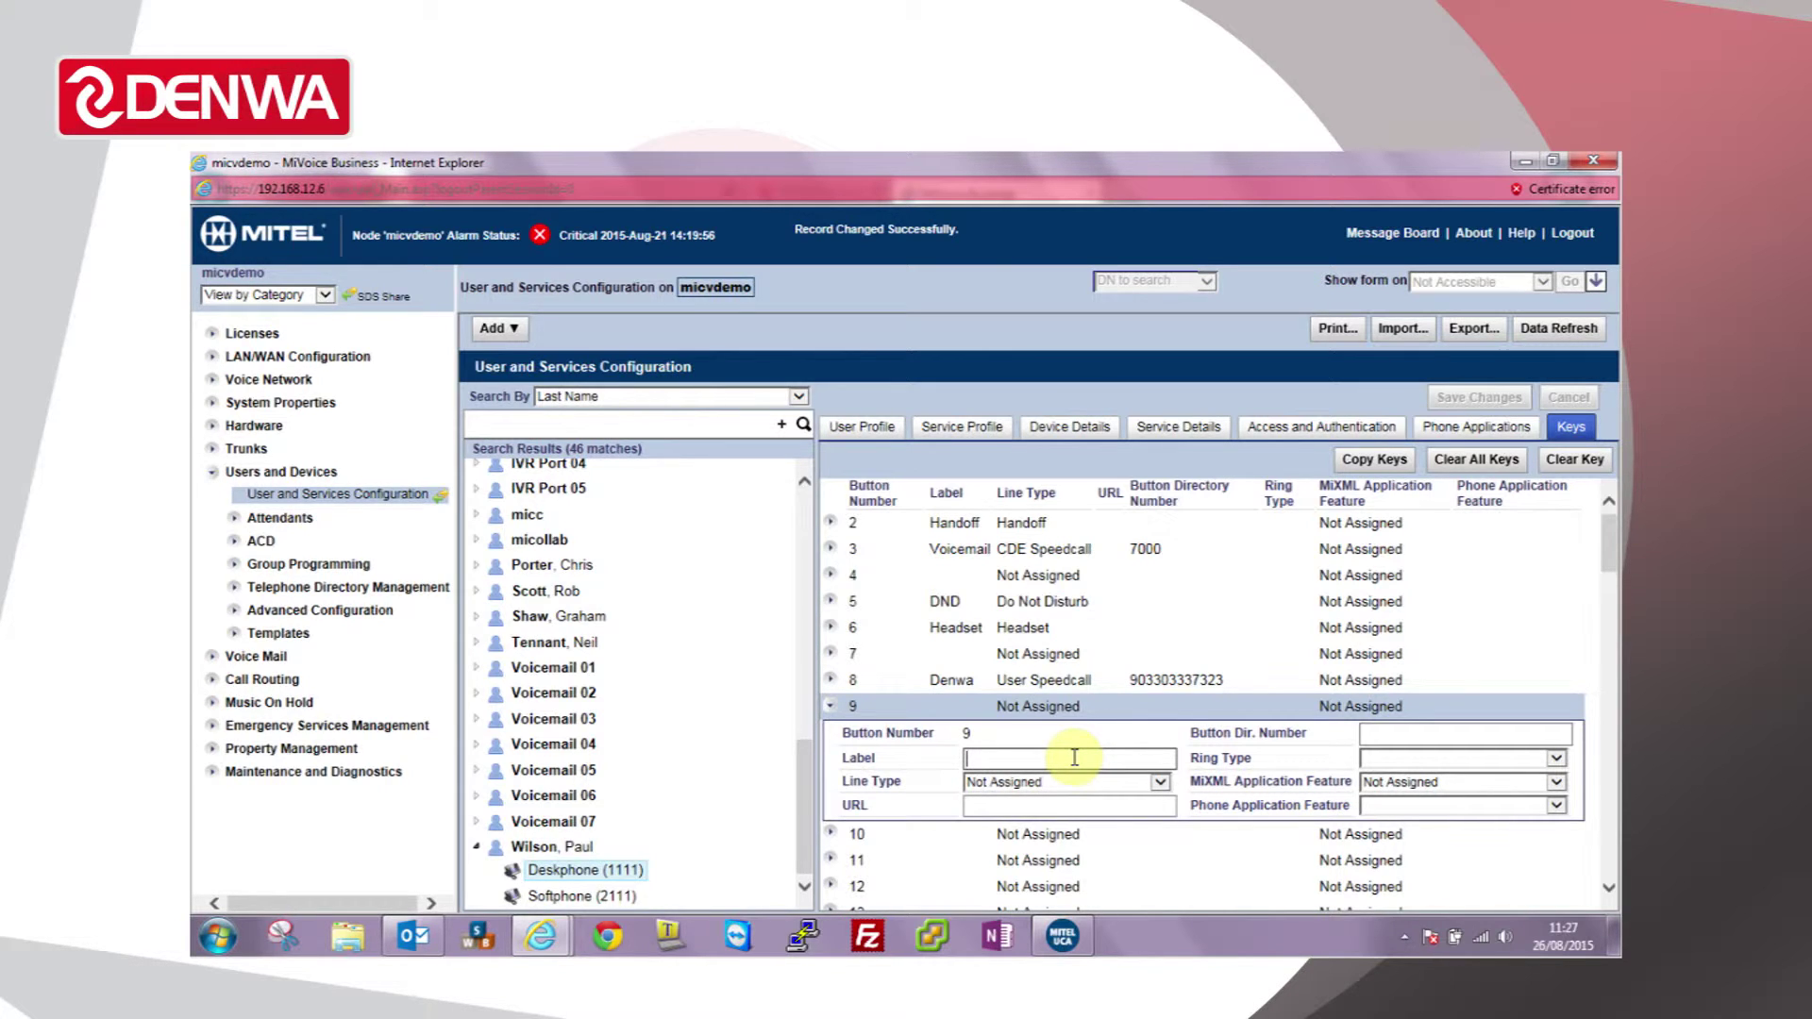
{"action": "type", "text": "Demo1"}
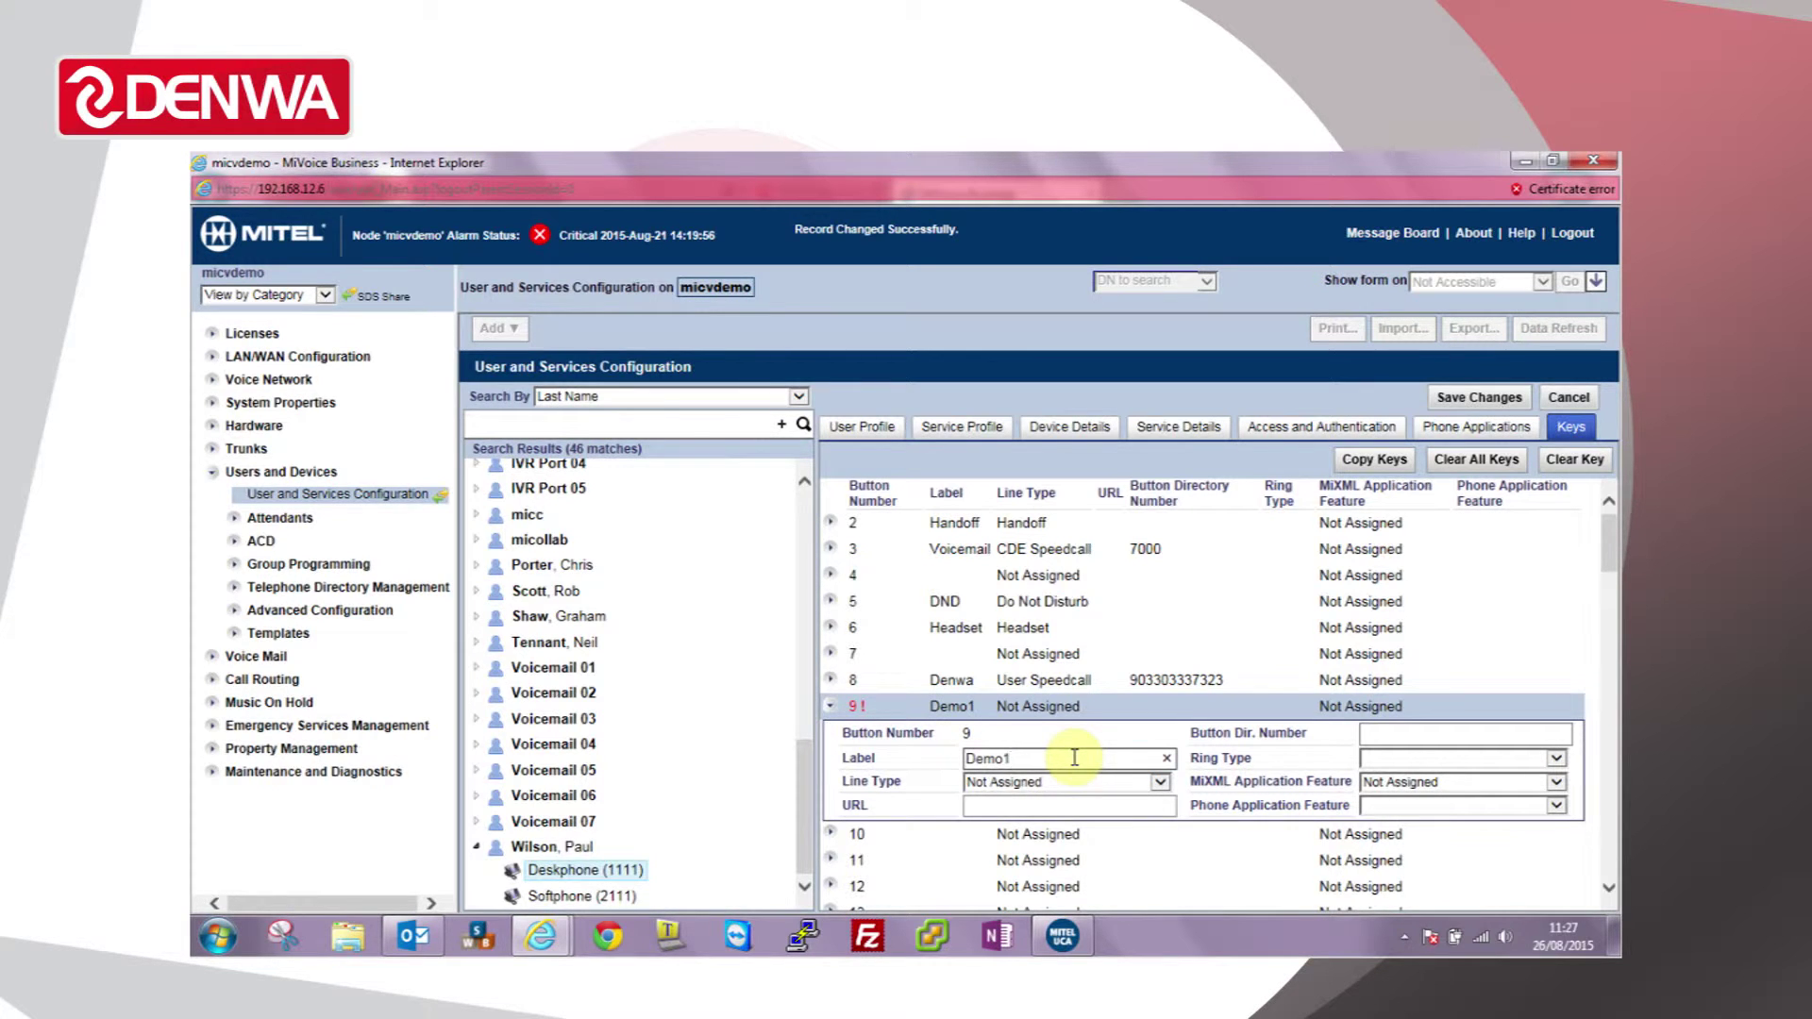
{"action": "key", "text": "Tab"}
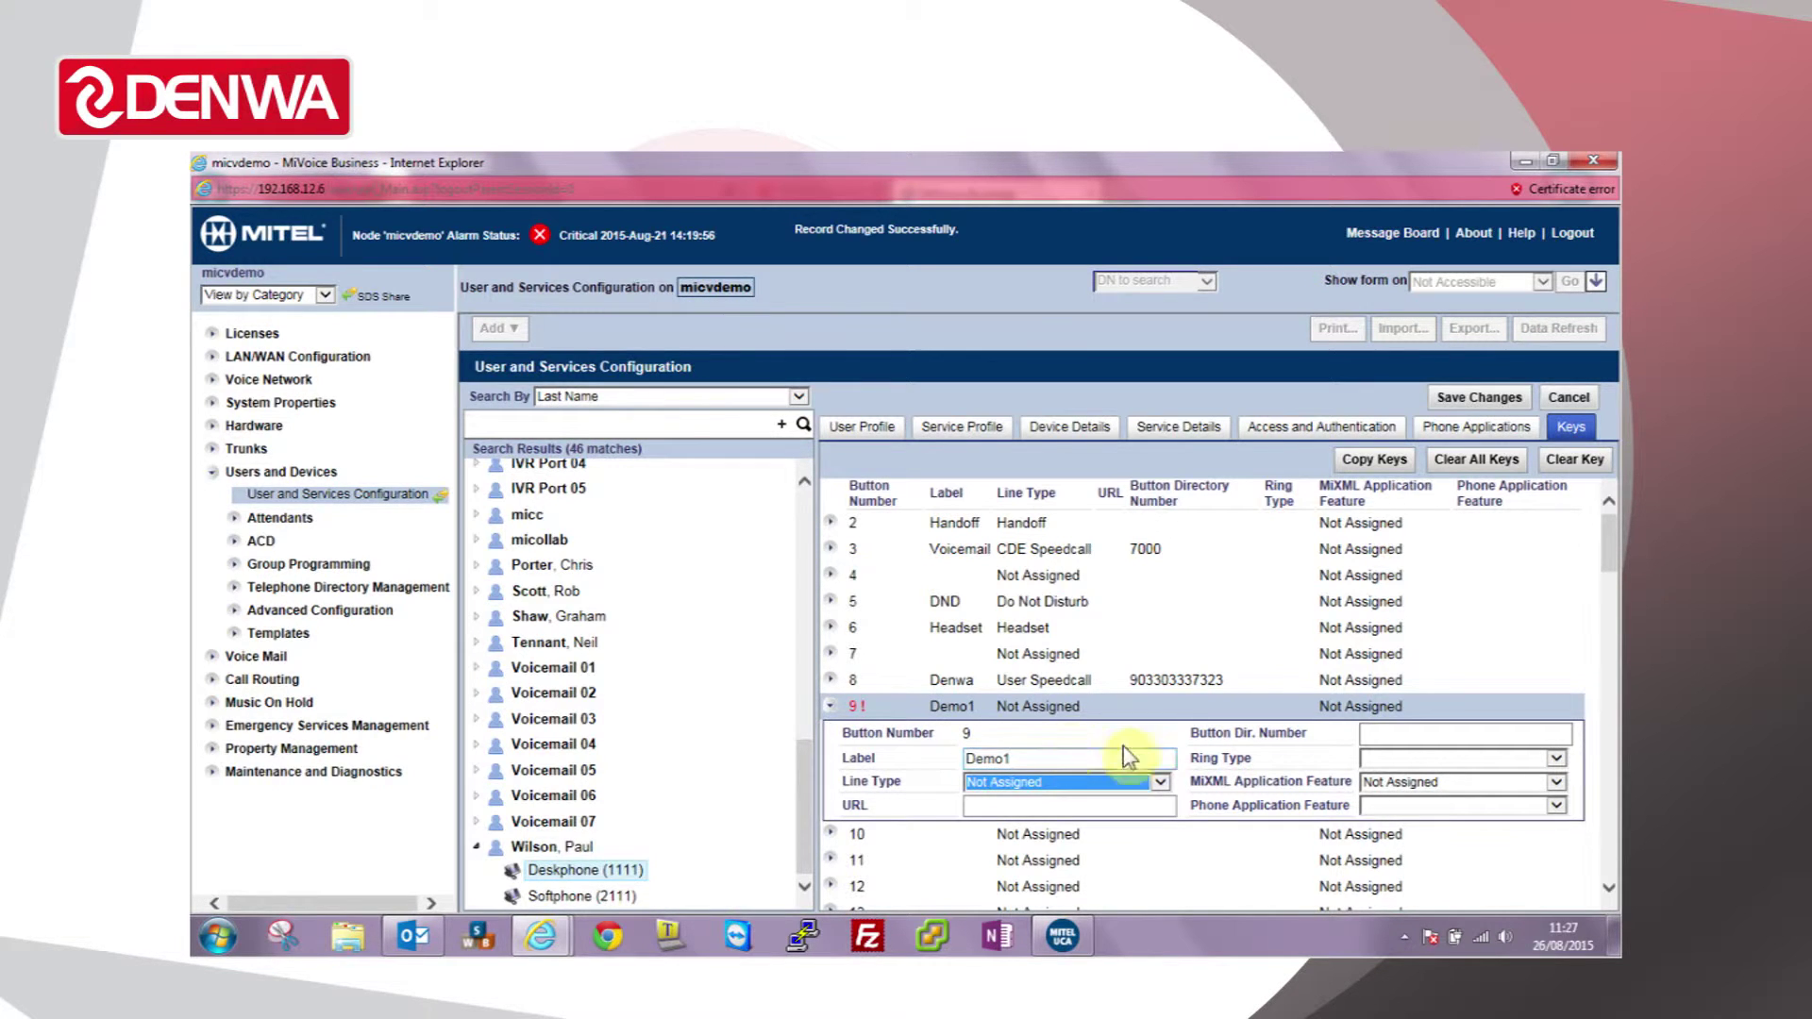
{"action": "left_click", "coordinate": [1161, 783]}
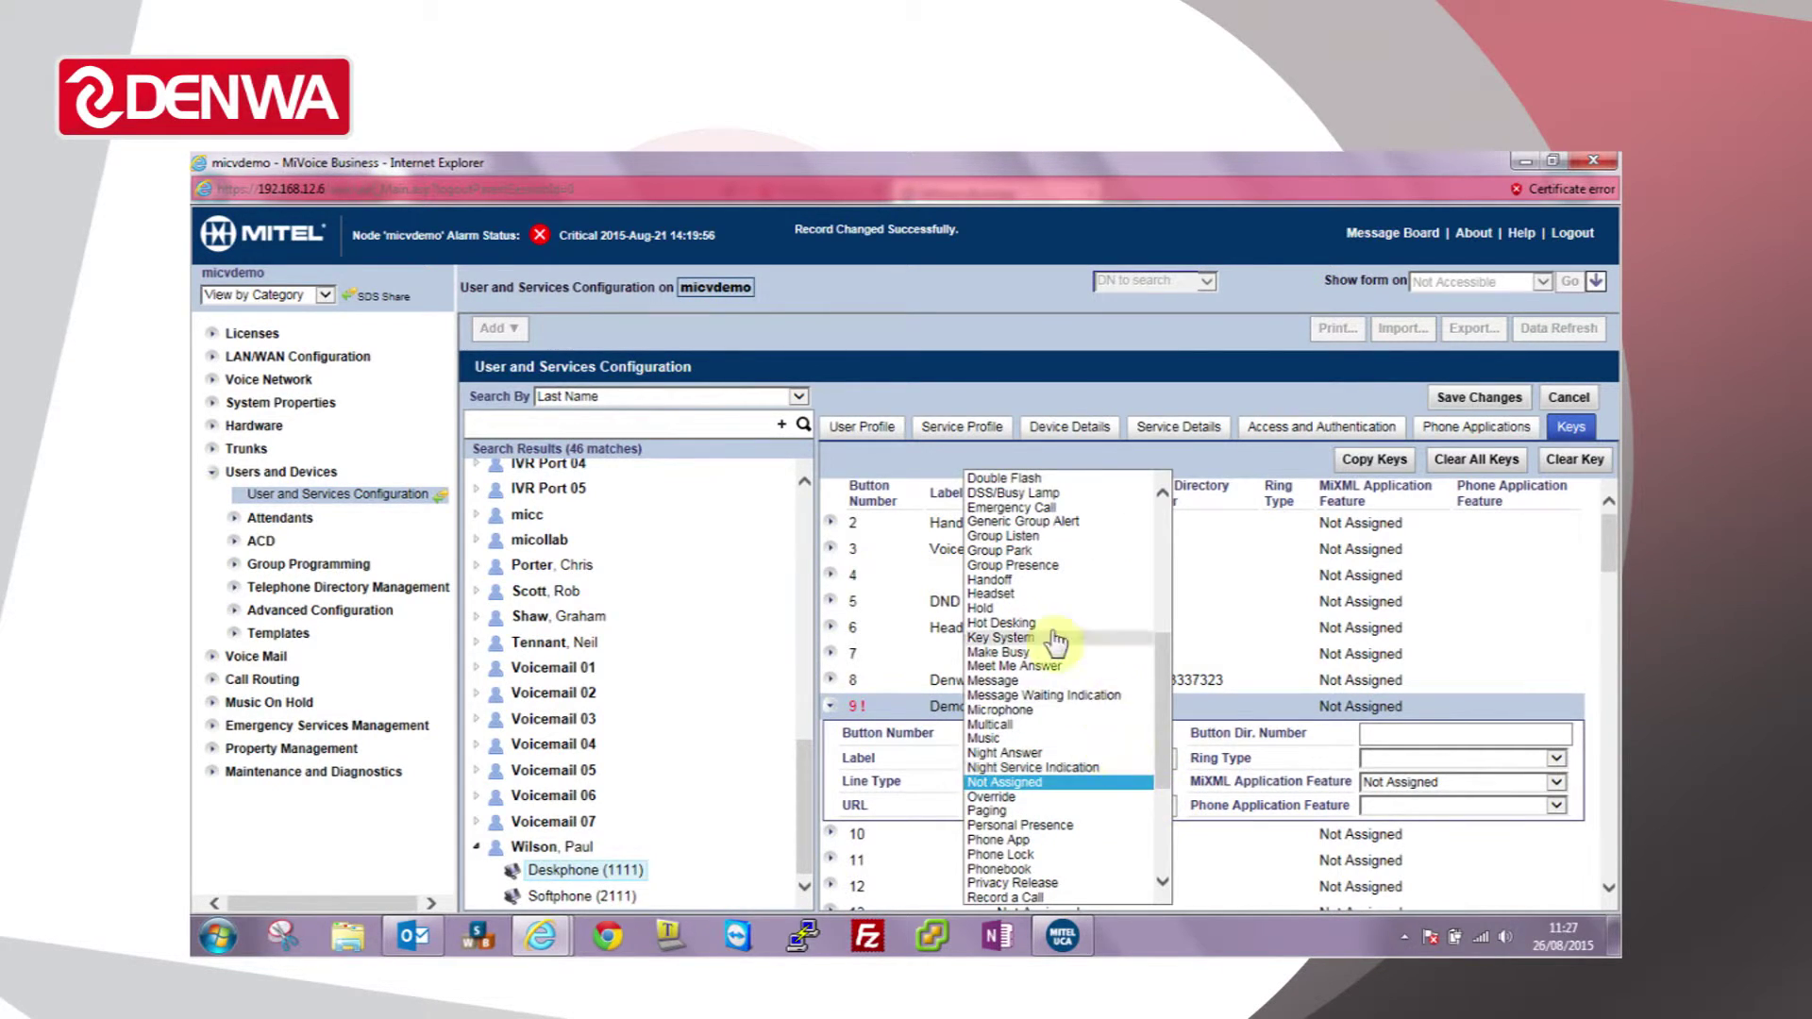
{"action": "scroll", "coordinate": [1052, 633], "scroll_direction": "up", "scroll_amount": 1}
{"action": "left_click", "coordinate": [1045, 552]}
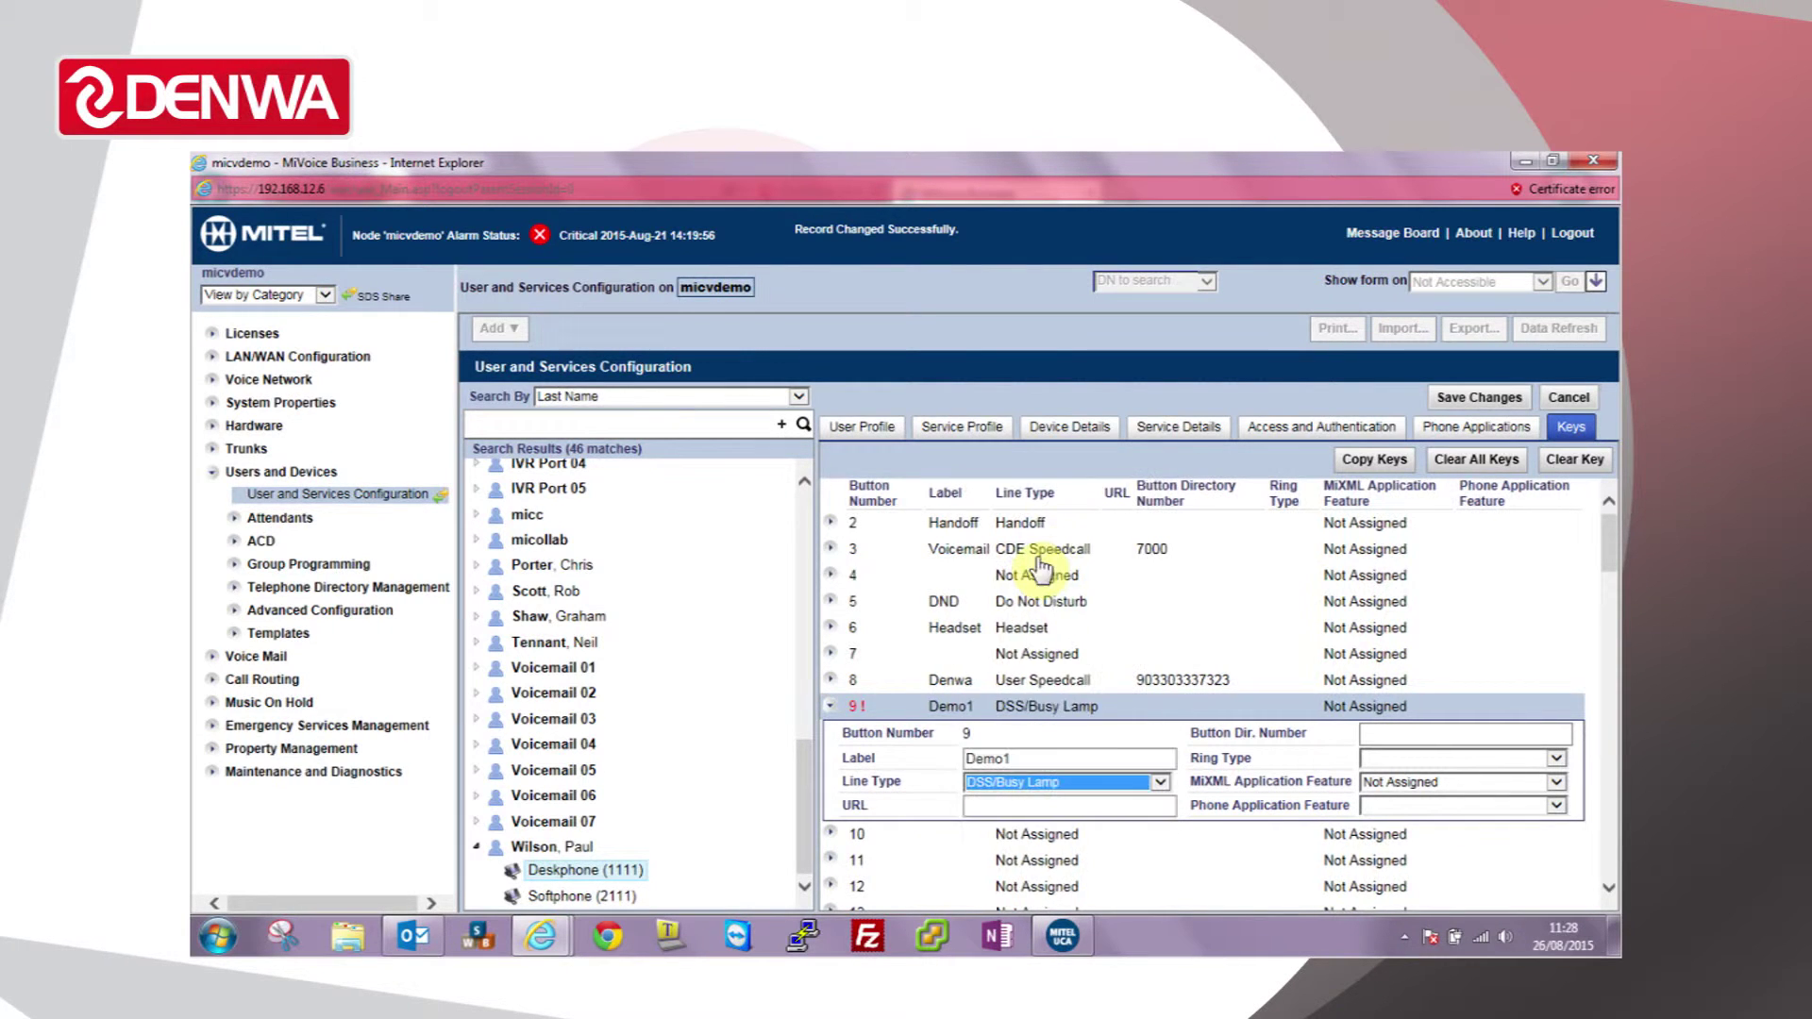
{"action": "left_click", "coordinate": [1421, 734]}
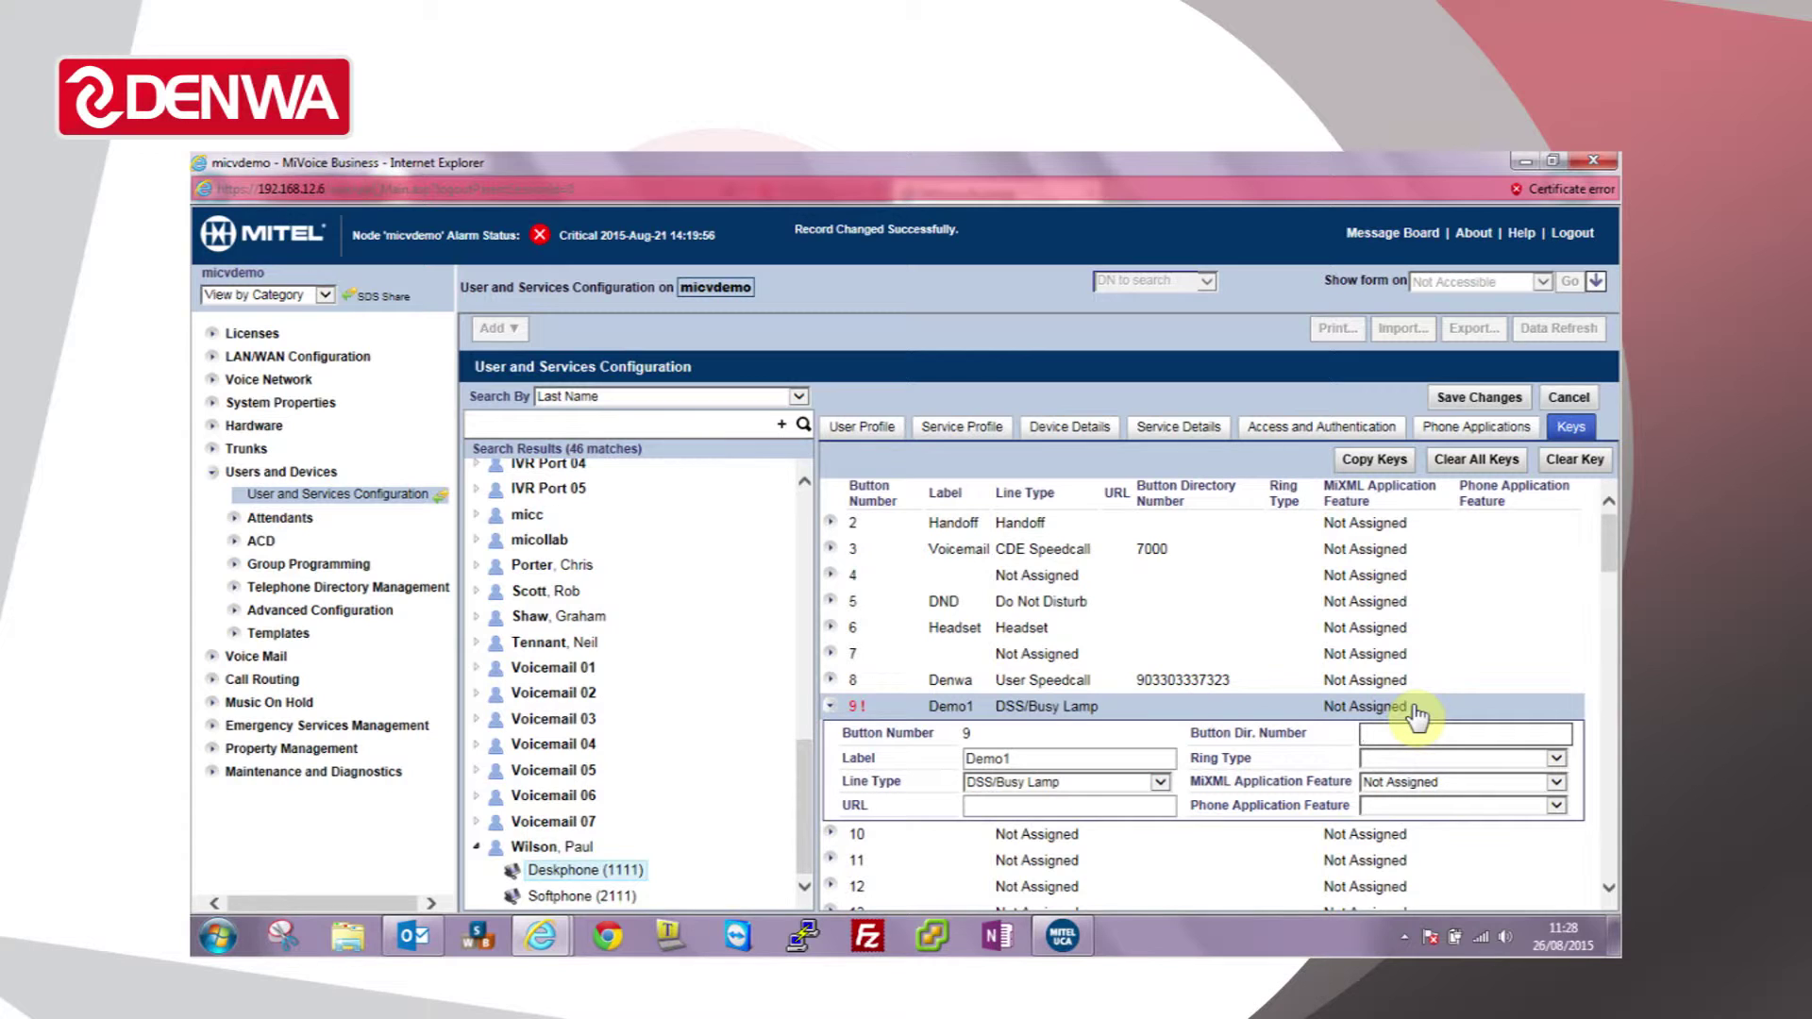
{"action": "type", "text": "1107"}
{"action": "key", "text": "Tab"}
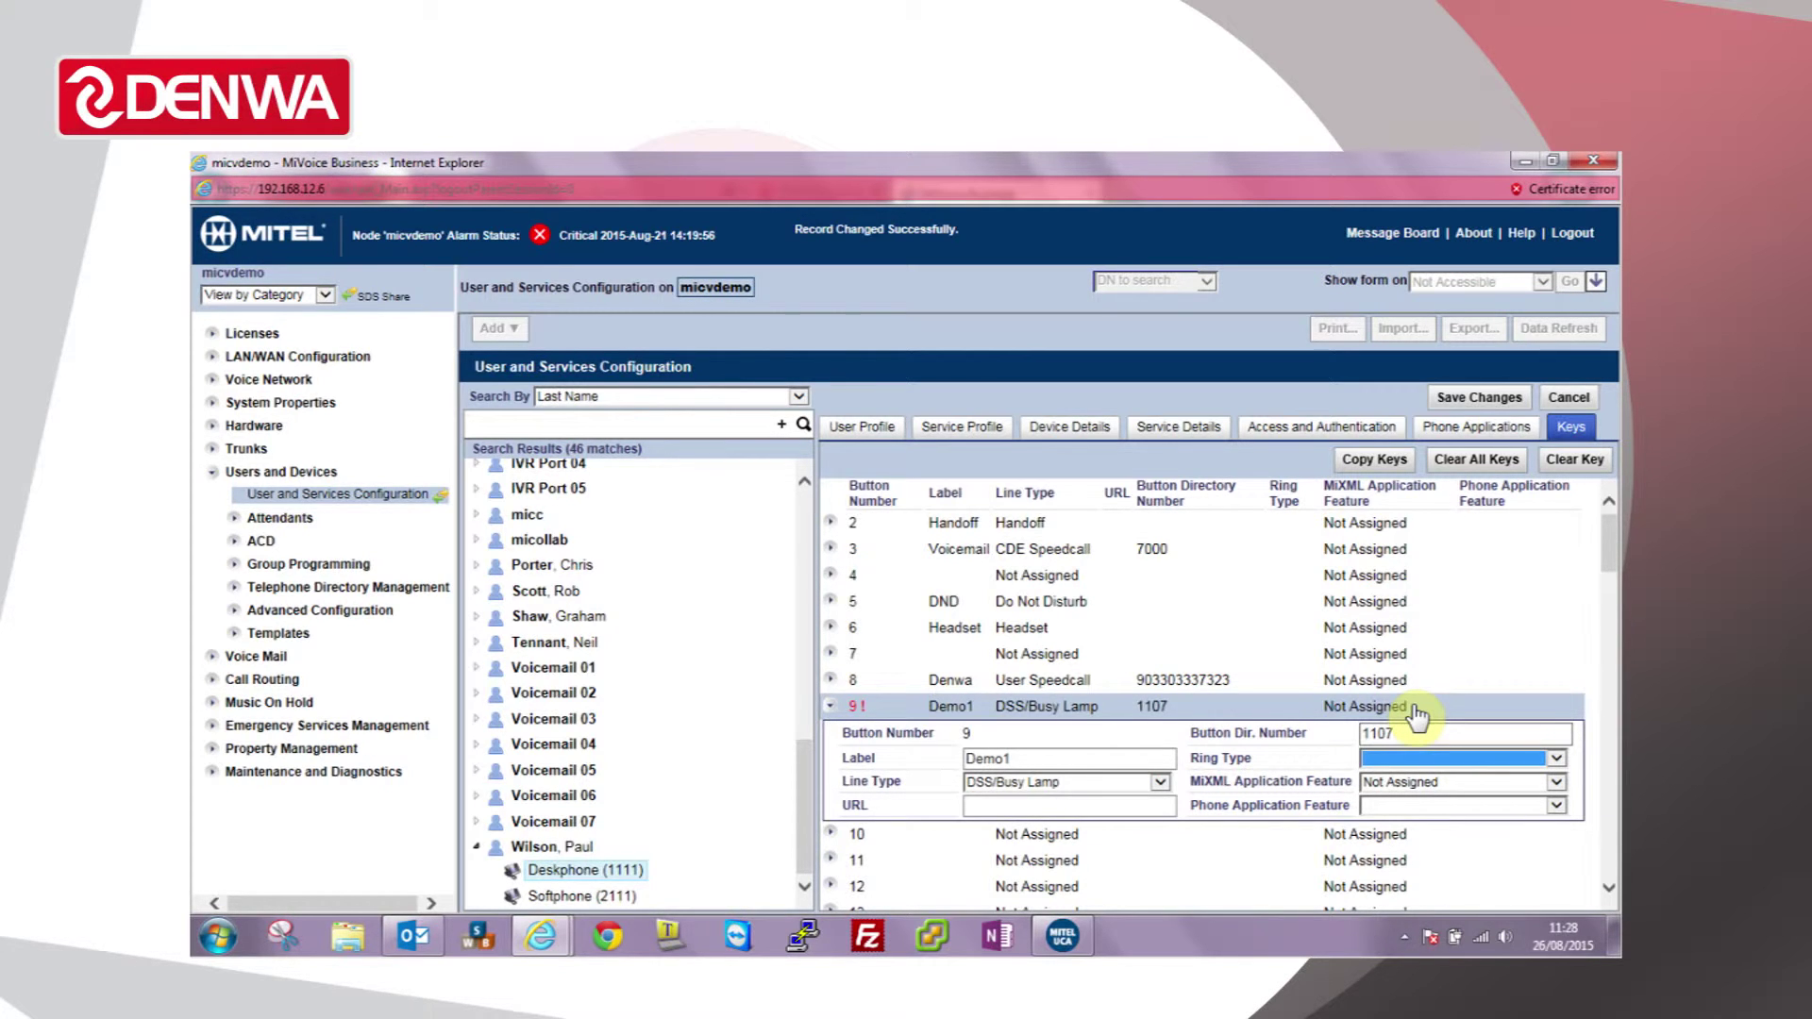
{"action": "key", "text": "Down"}
Step: Save the key 9 settings and close the Saving data confirmation
{"action": "left_click", "coordinate": [1470, 400]}
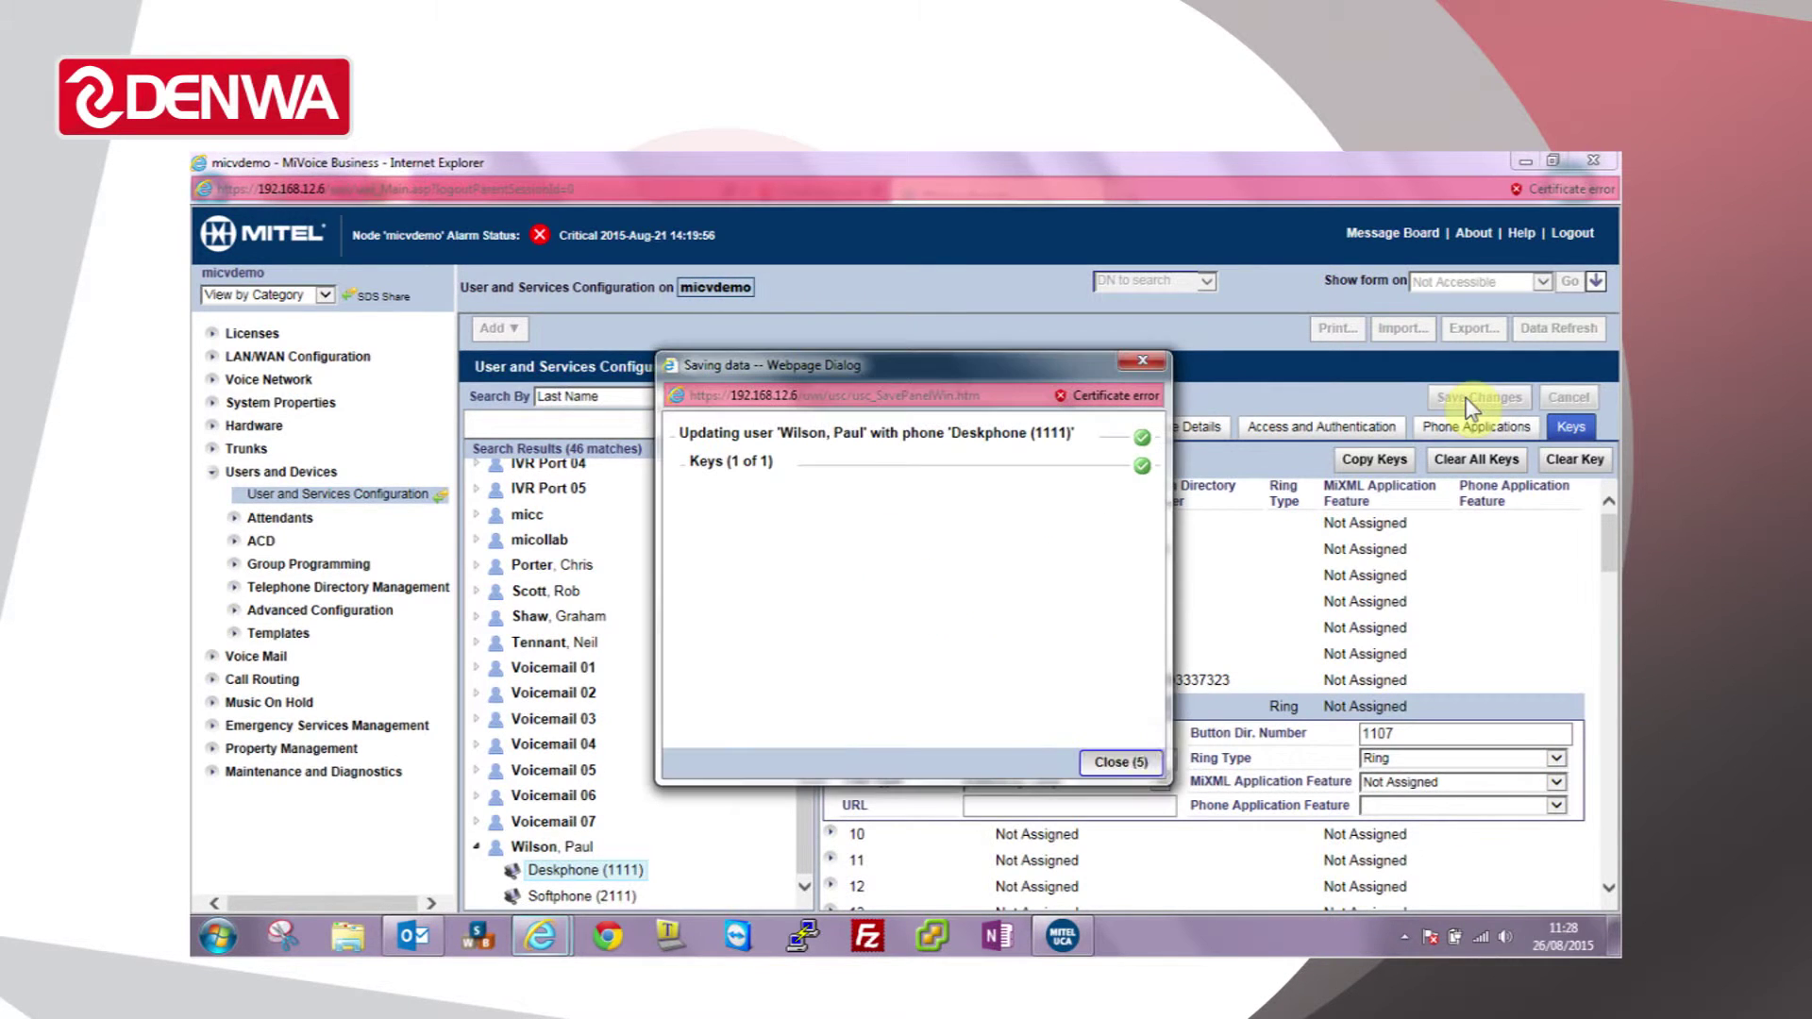
{"action": "left_click", "coordinate": [1116, 761]}
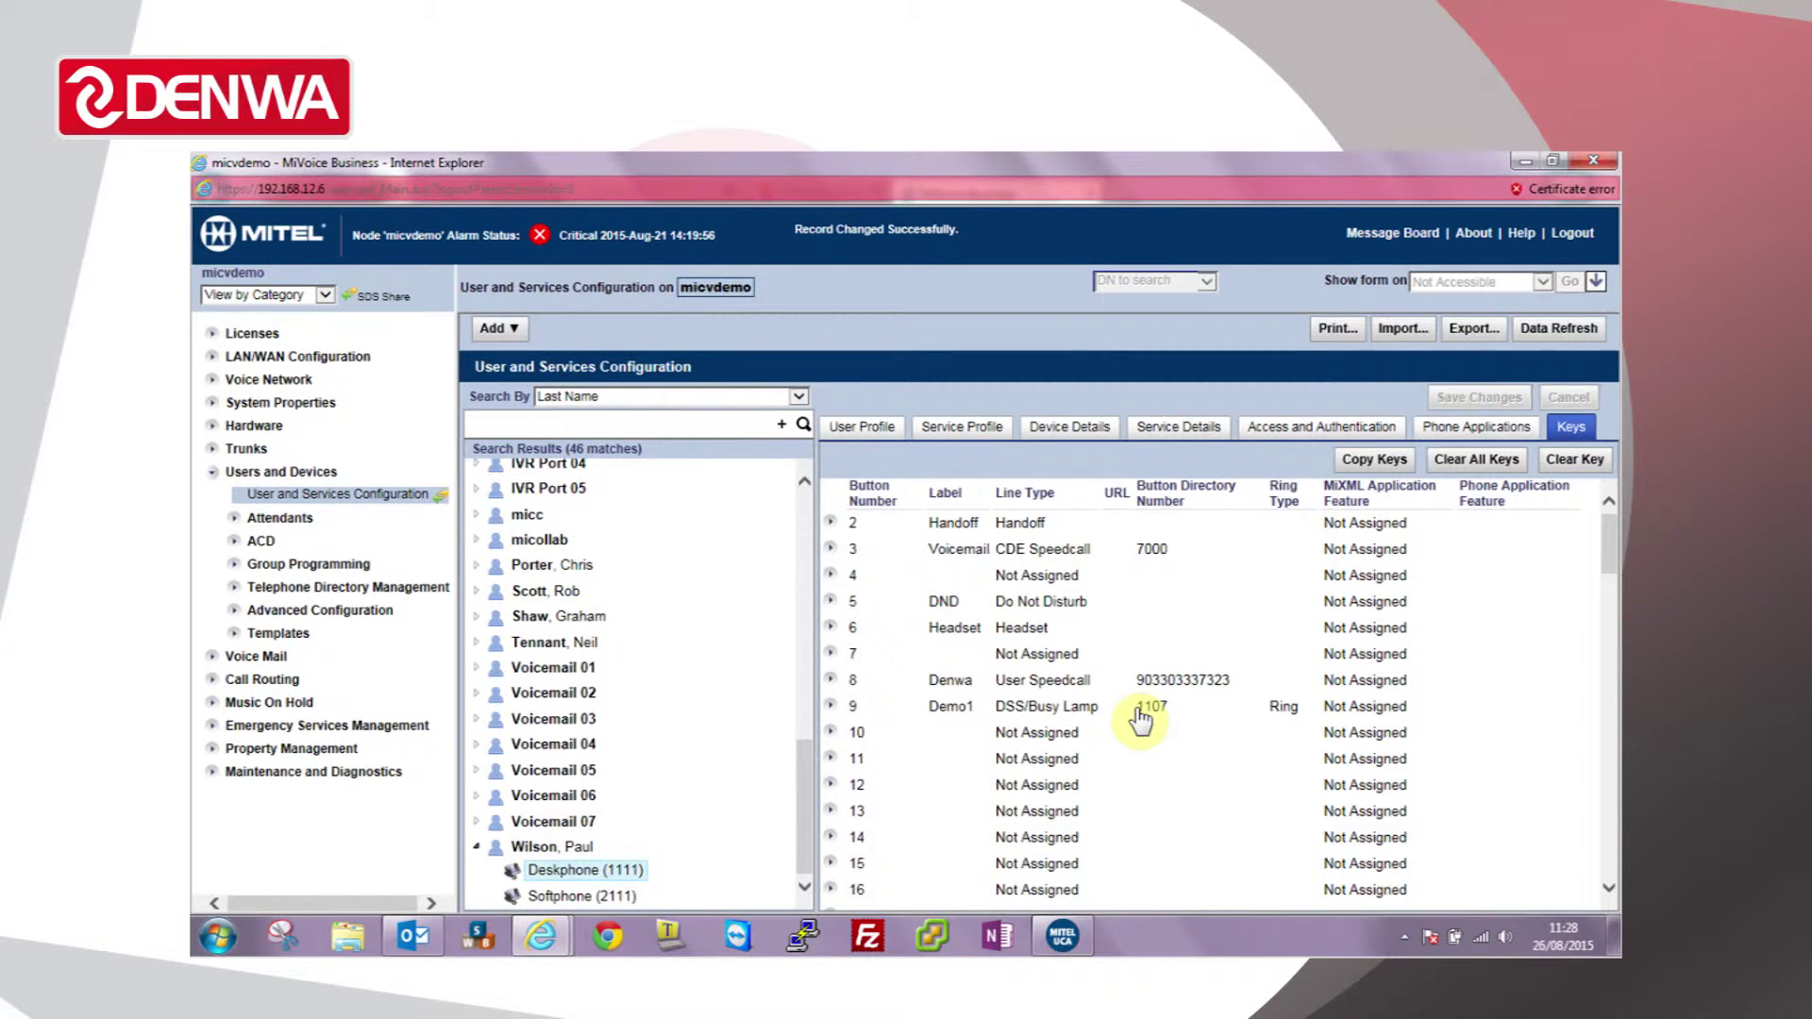
Step: Label key 10 Support and make it a Multicall key for 5500
{"action": "left_click", "coordinate": [1037, 735]}
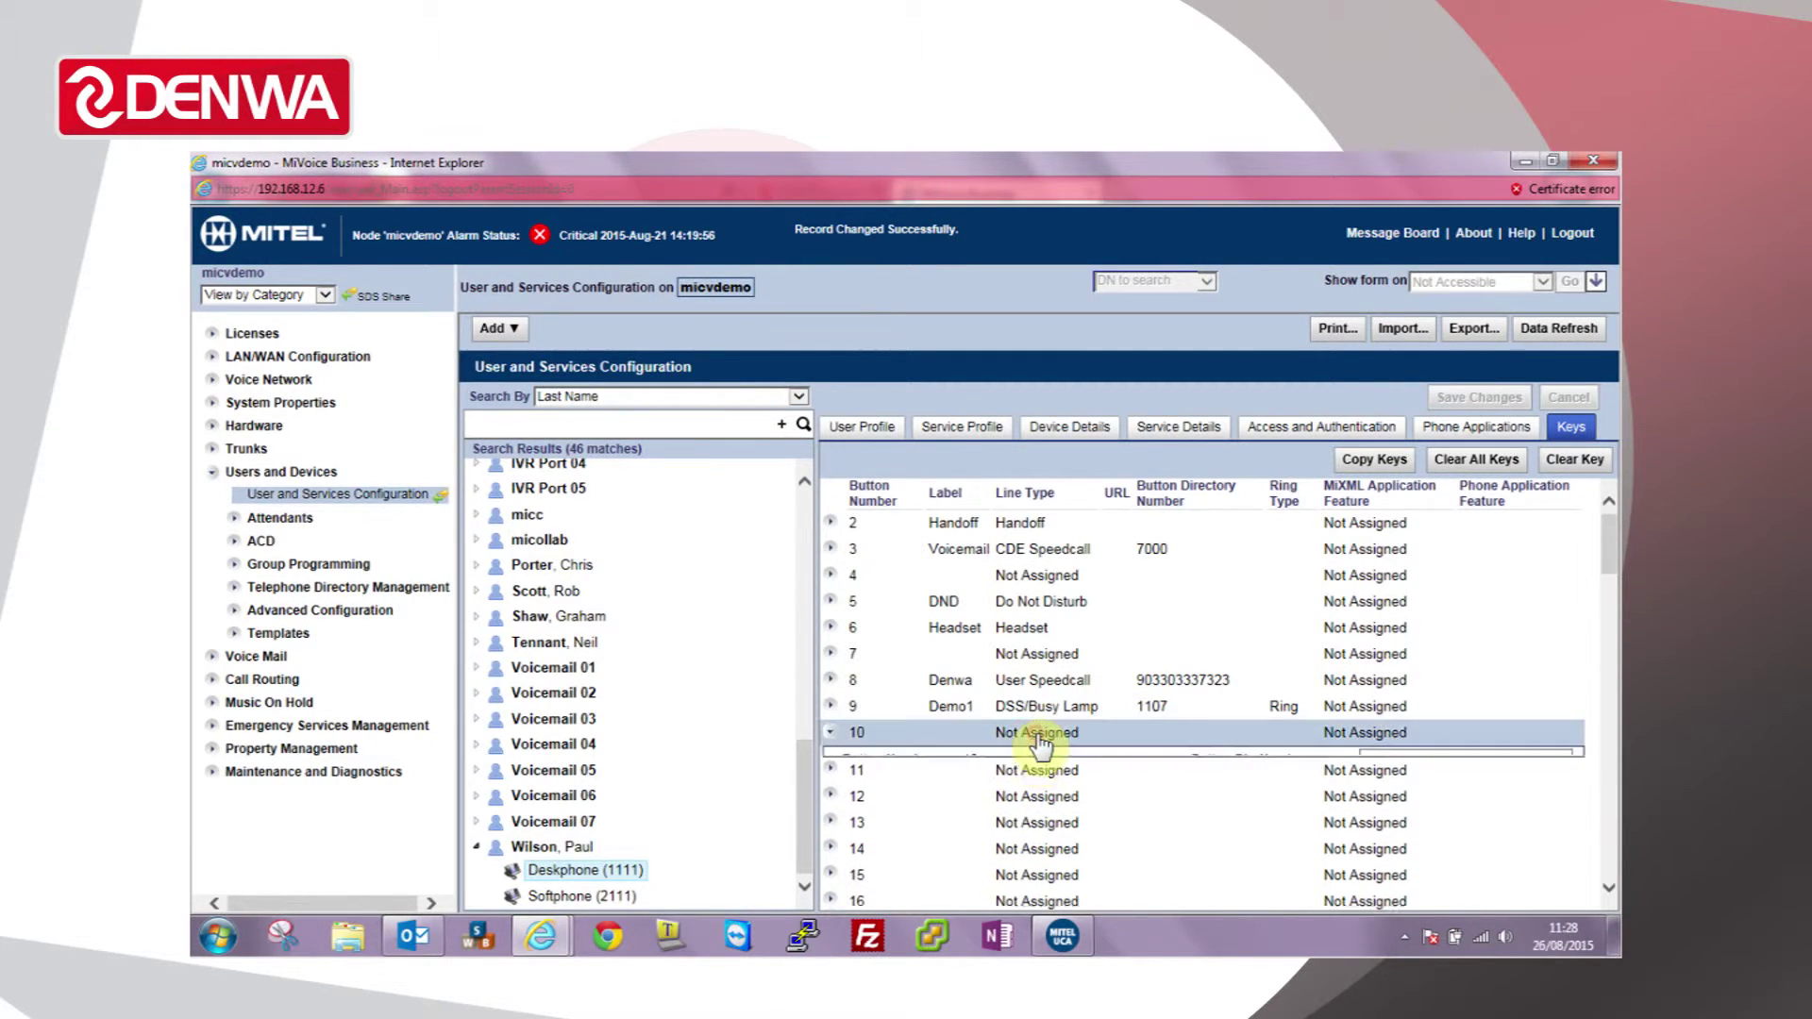
{"action": "left_click", "coordinate": [1050, 786]}
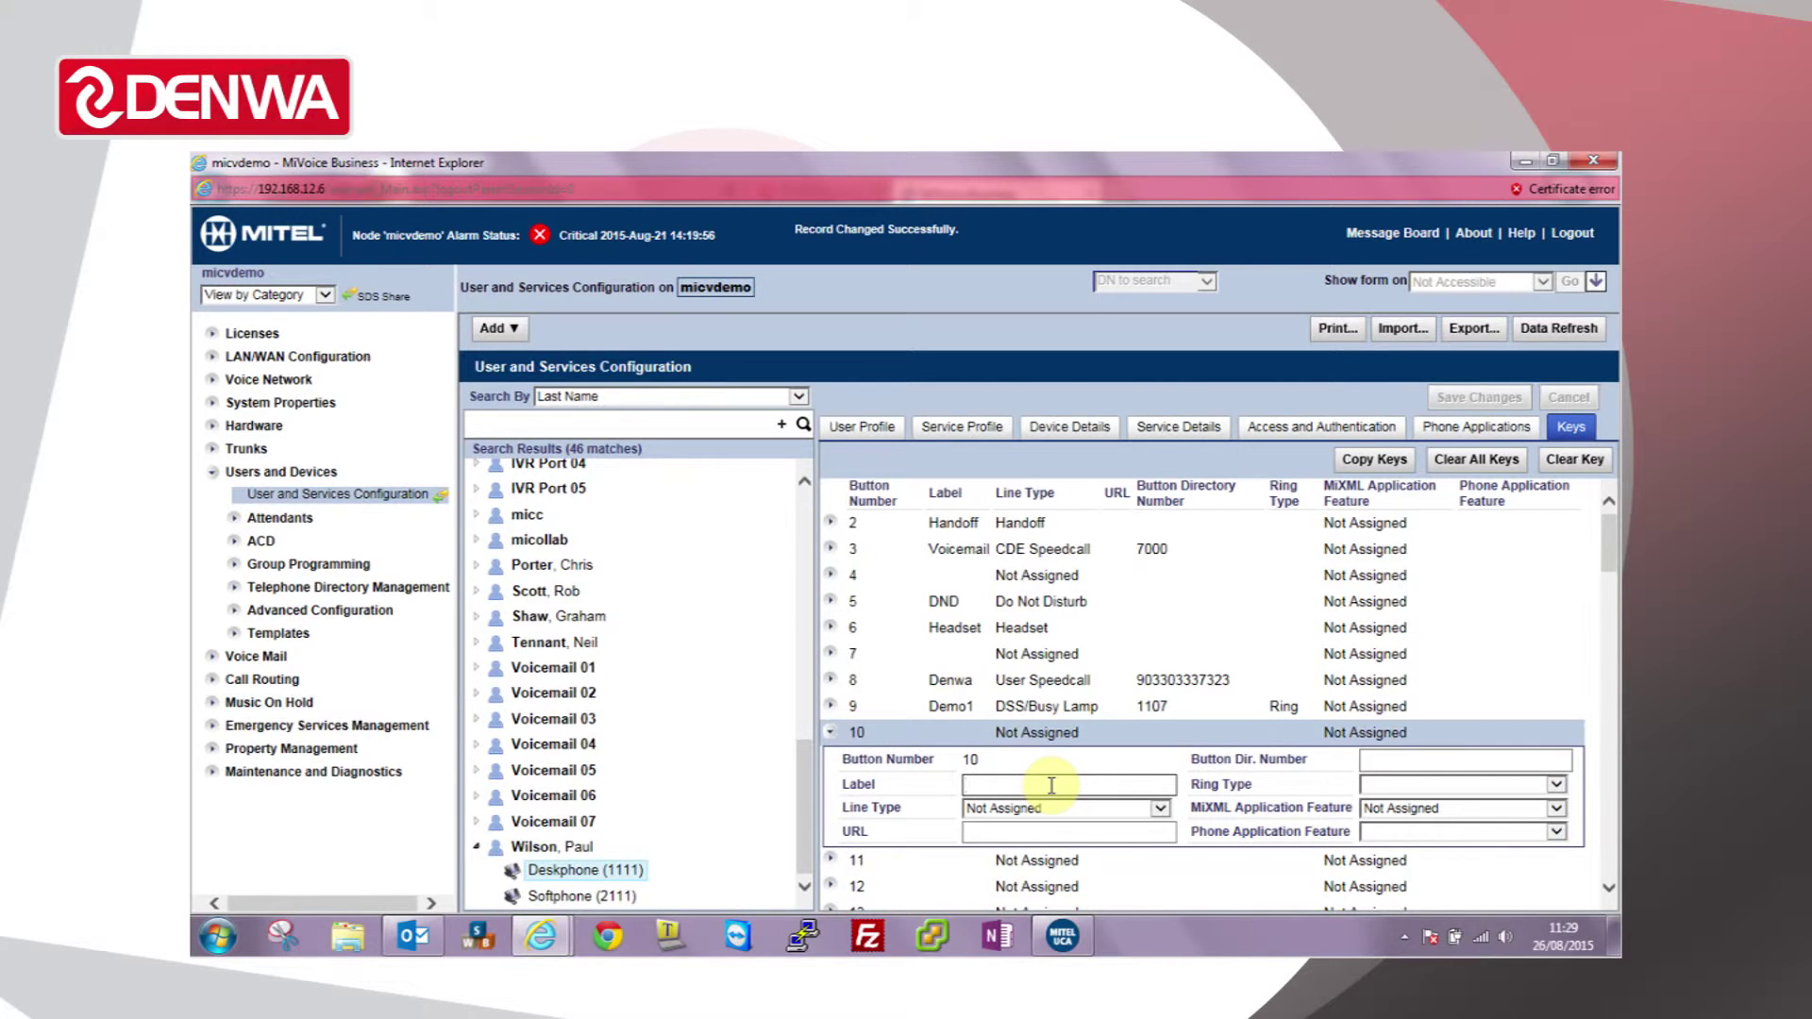
{"action": "type", "text": "Support"}
{"action": "left_click", "coordinate": [1160, 809]}
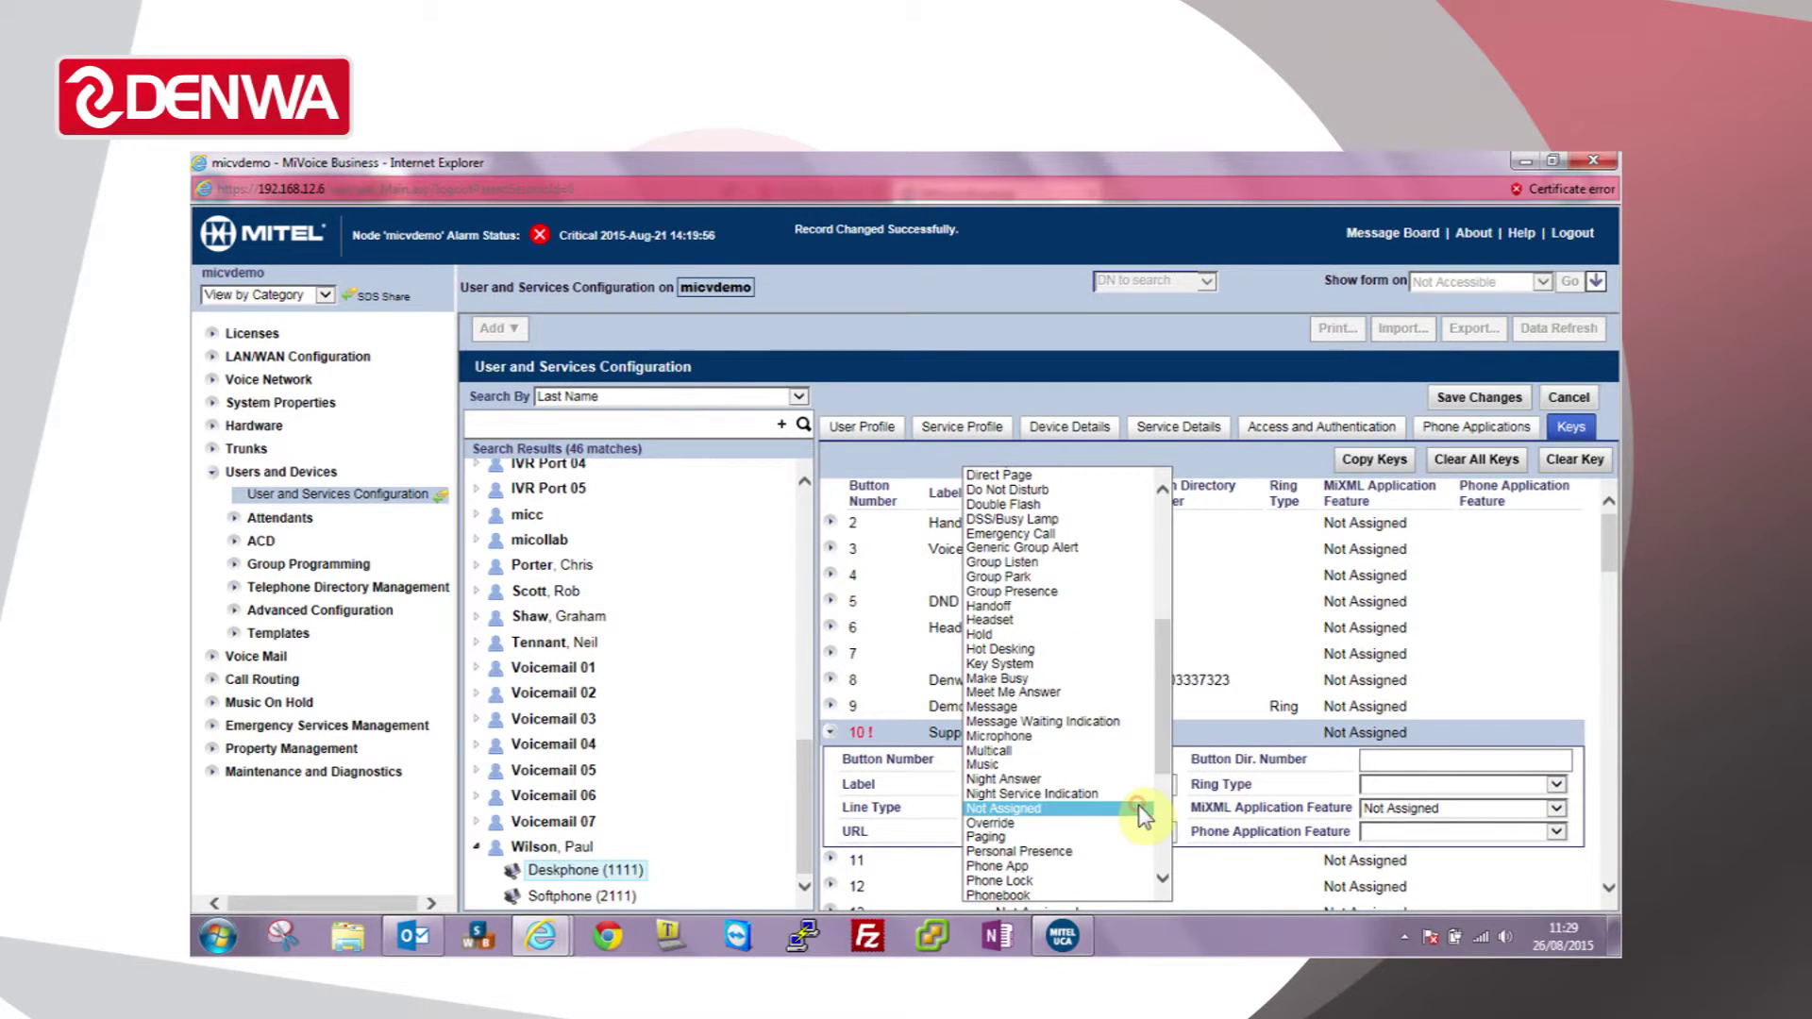
{"action": "left_click", "coordinate": [1022, 751]}
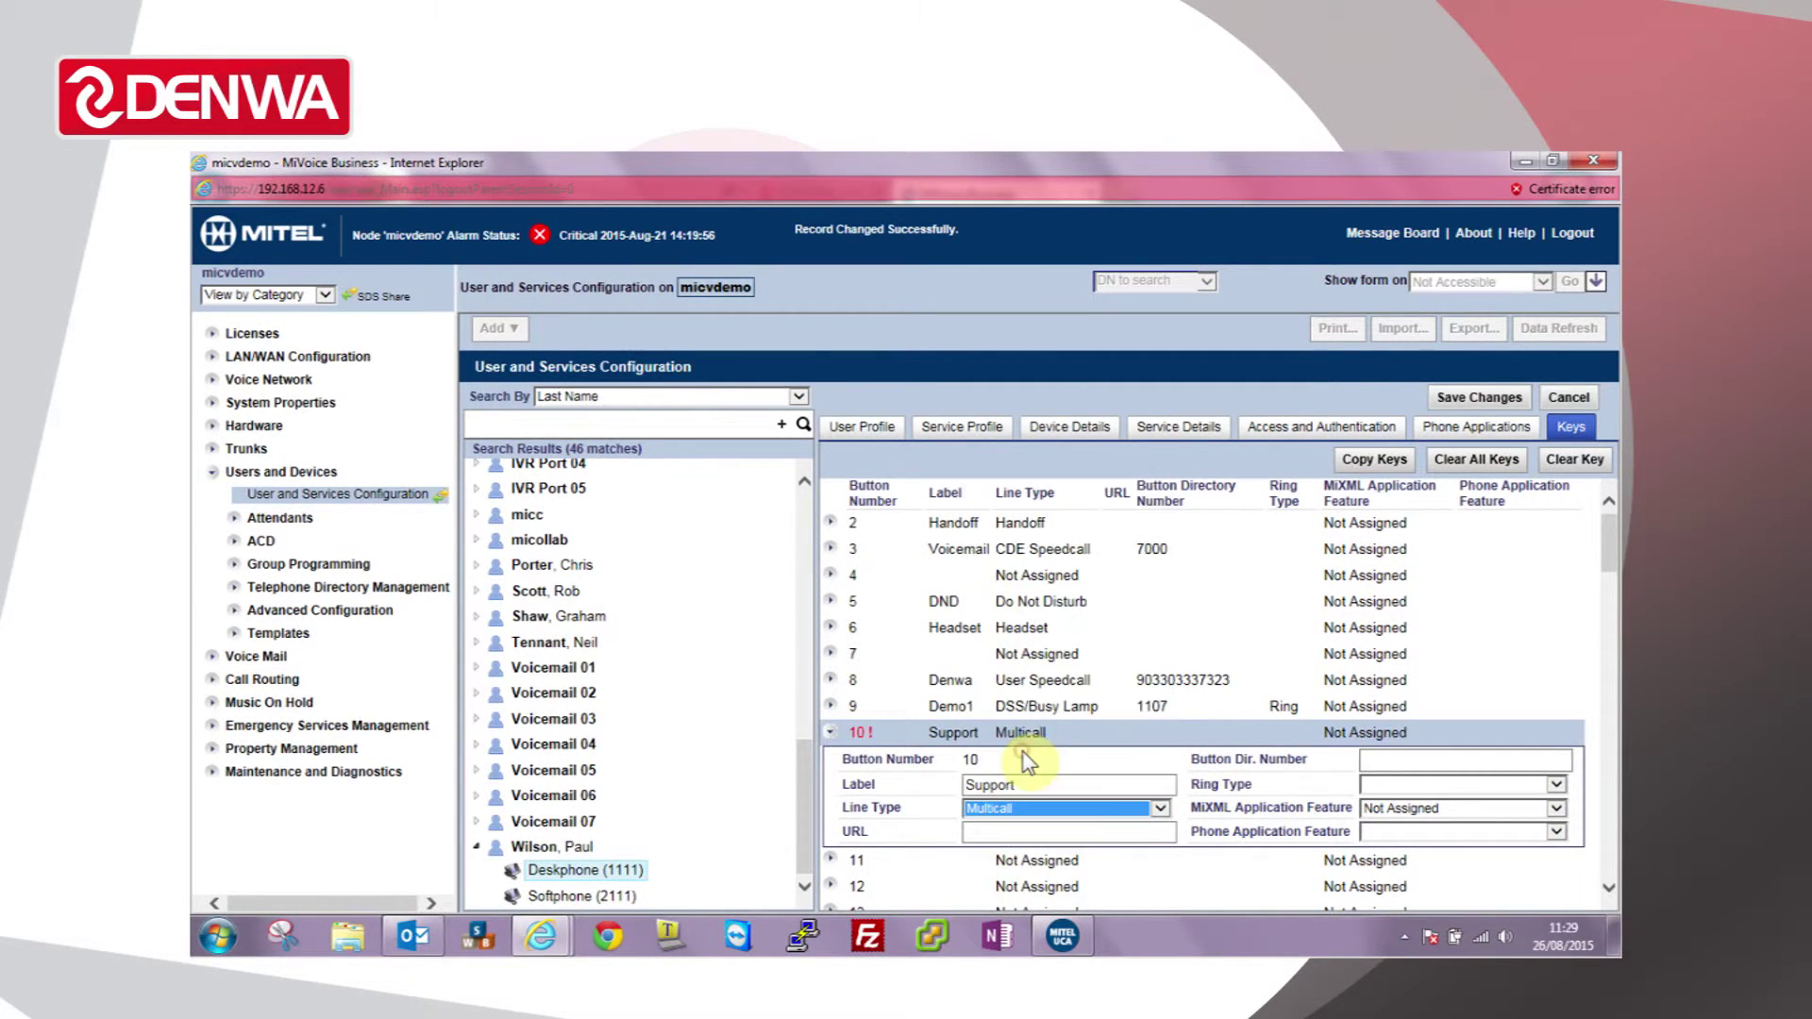
{"action": "left_click", "coordinate": [1408, 759]}
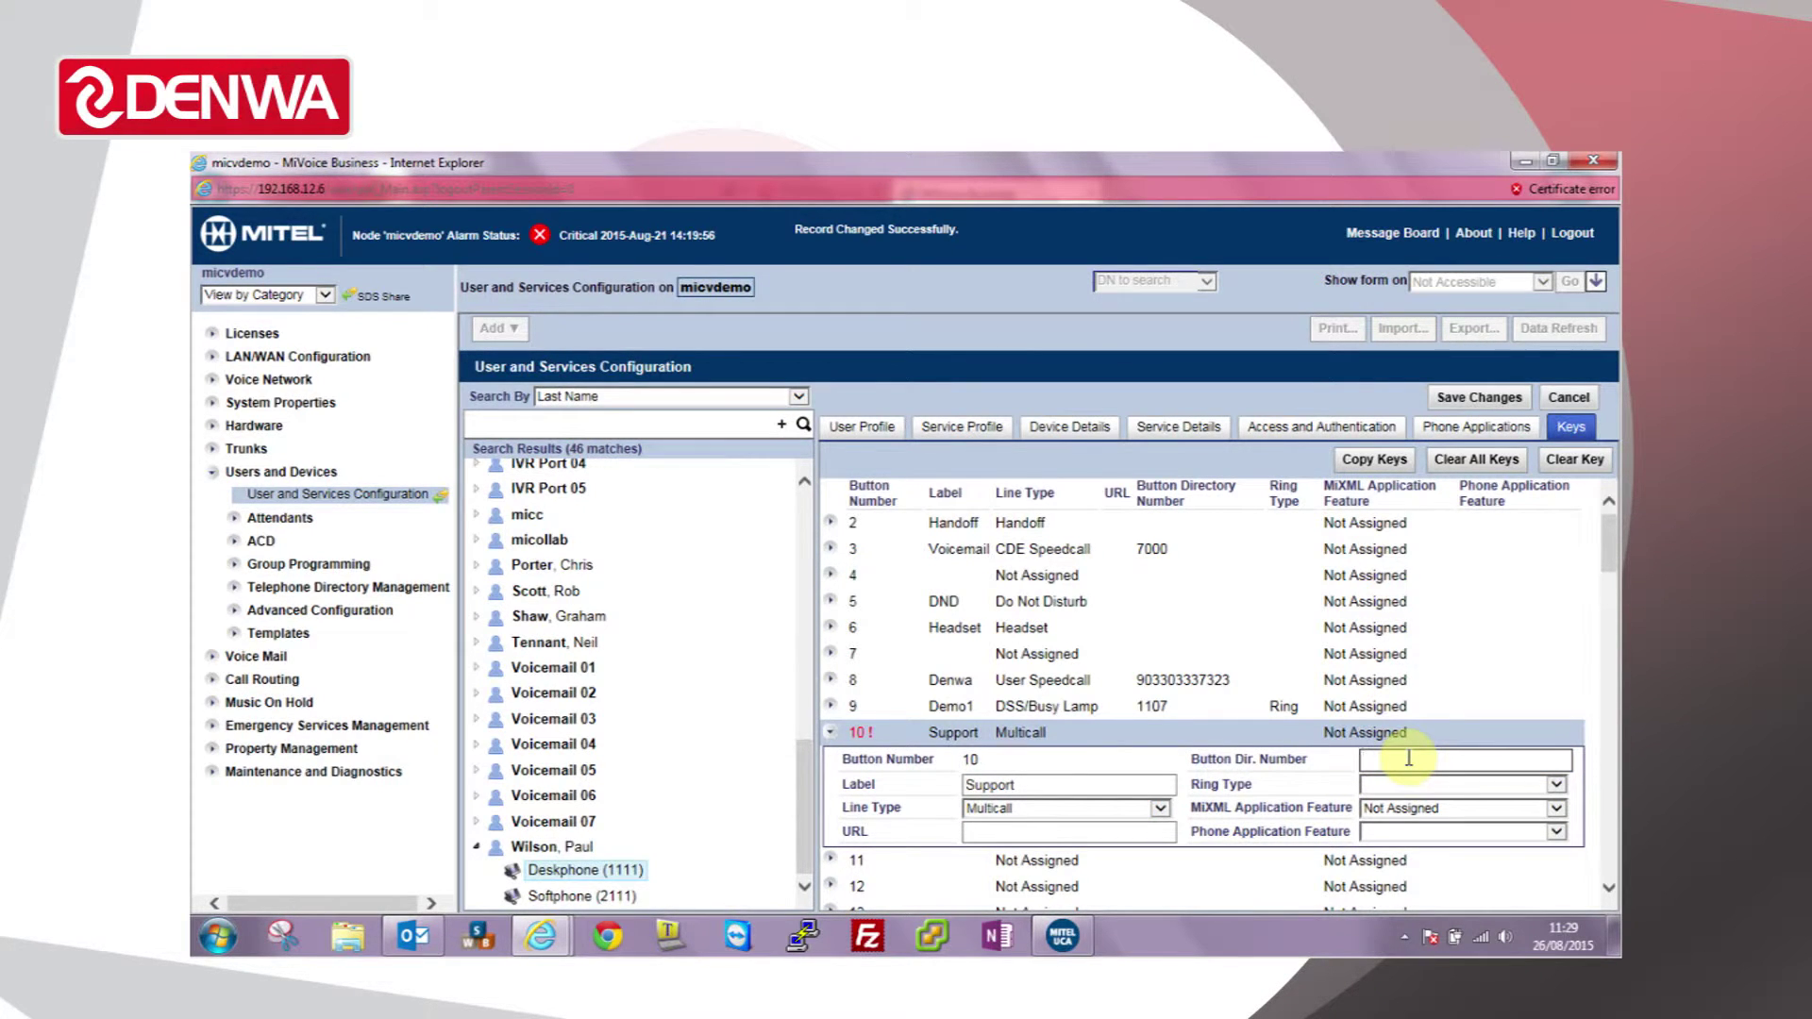
{"action": "type", "text": "5500"}
Step: Set key 10's ring type to Ring and save the key changes
{"action": "key", "text": "Tab"}
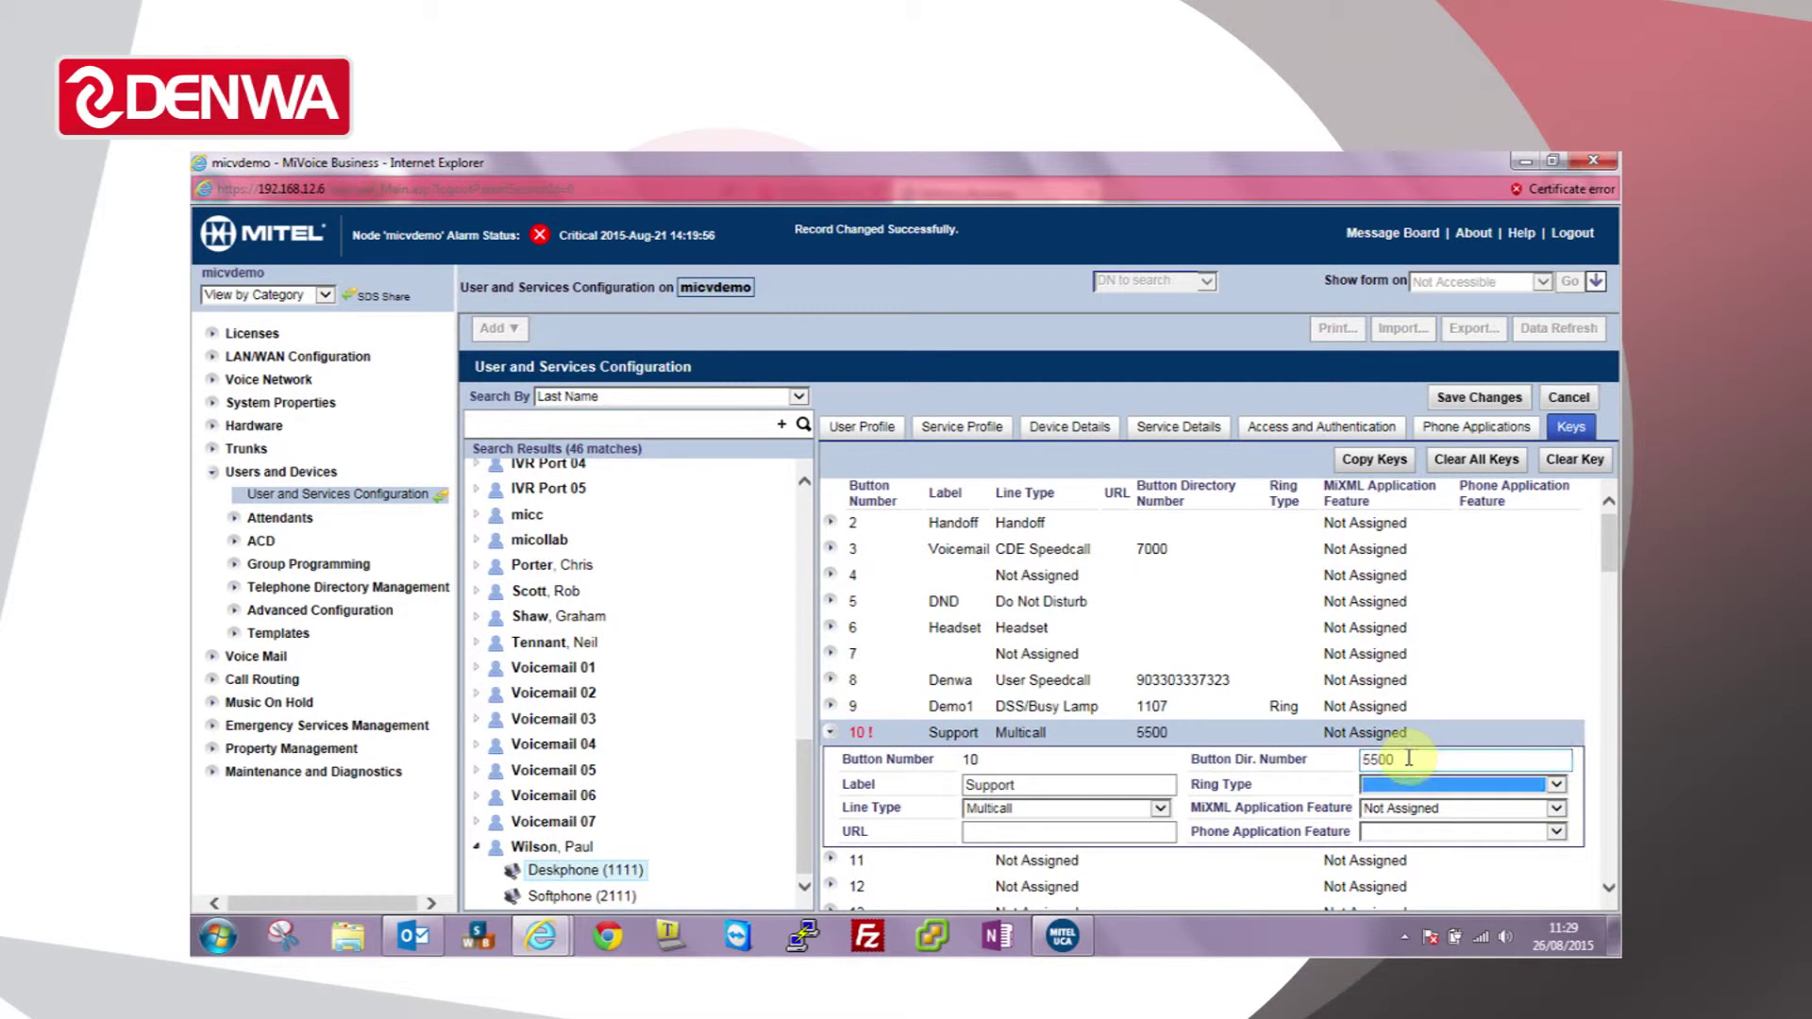
{"action": "key", "text": "Down"}
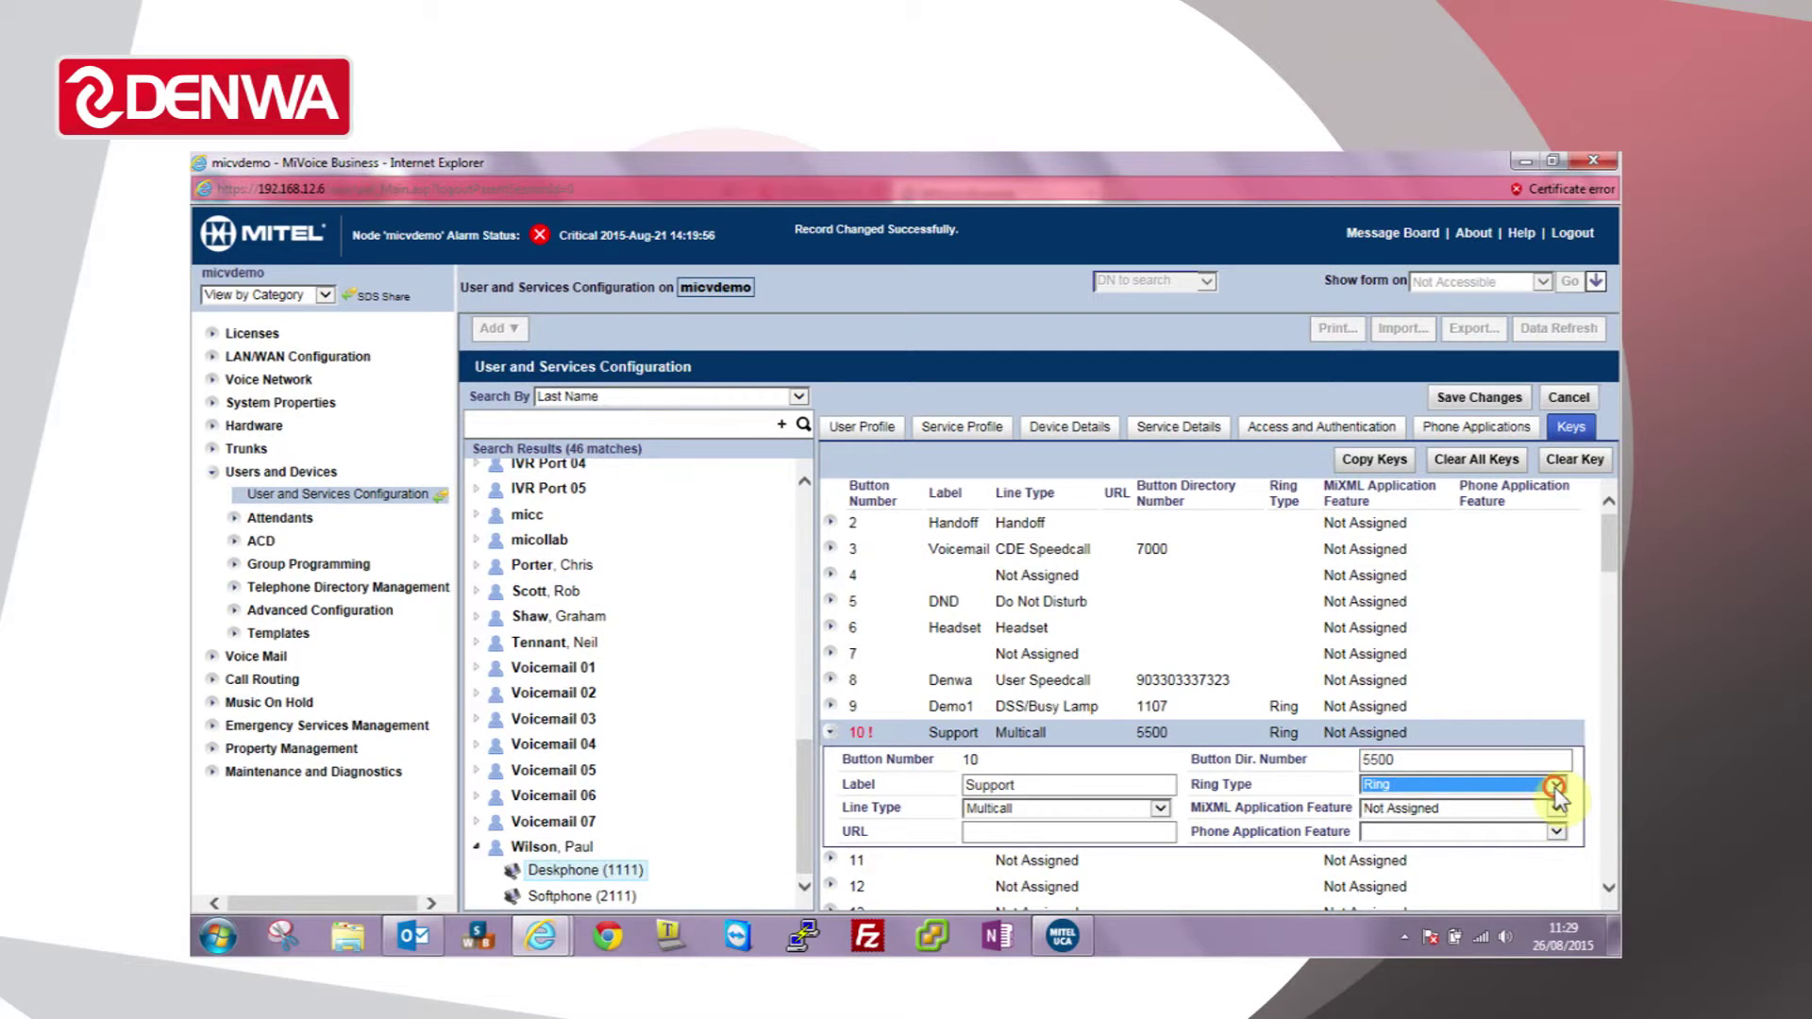
{"action": "left_click", "coordinate": [1555, 784]}
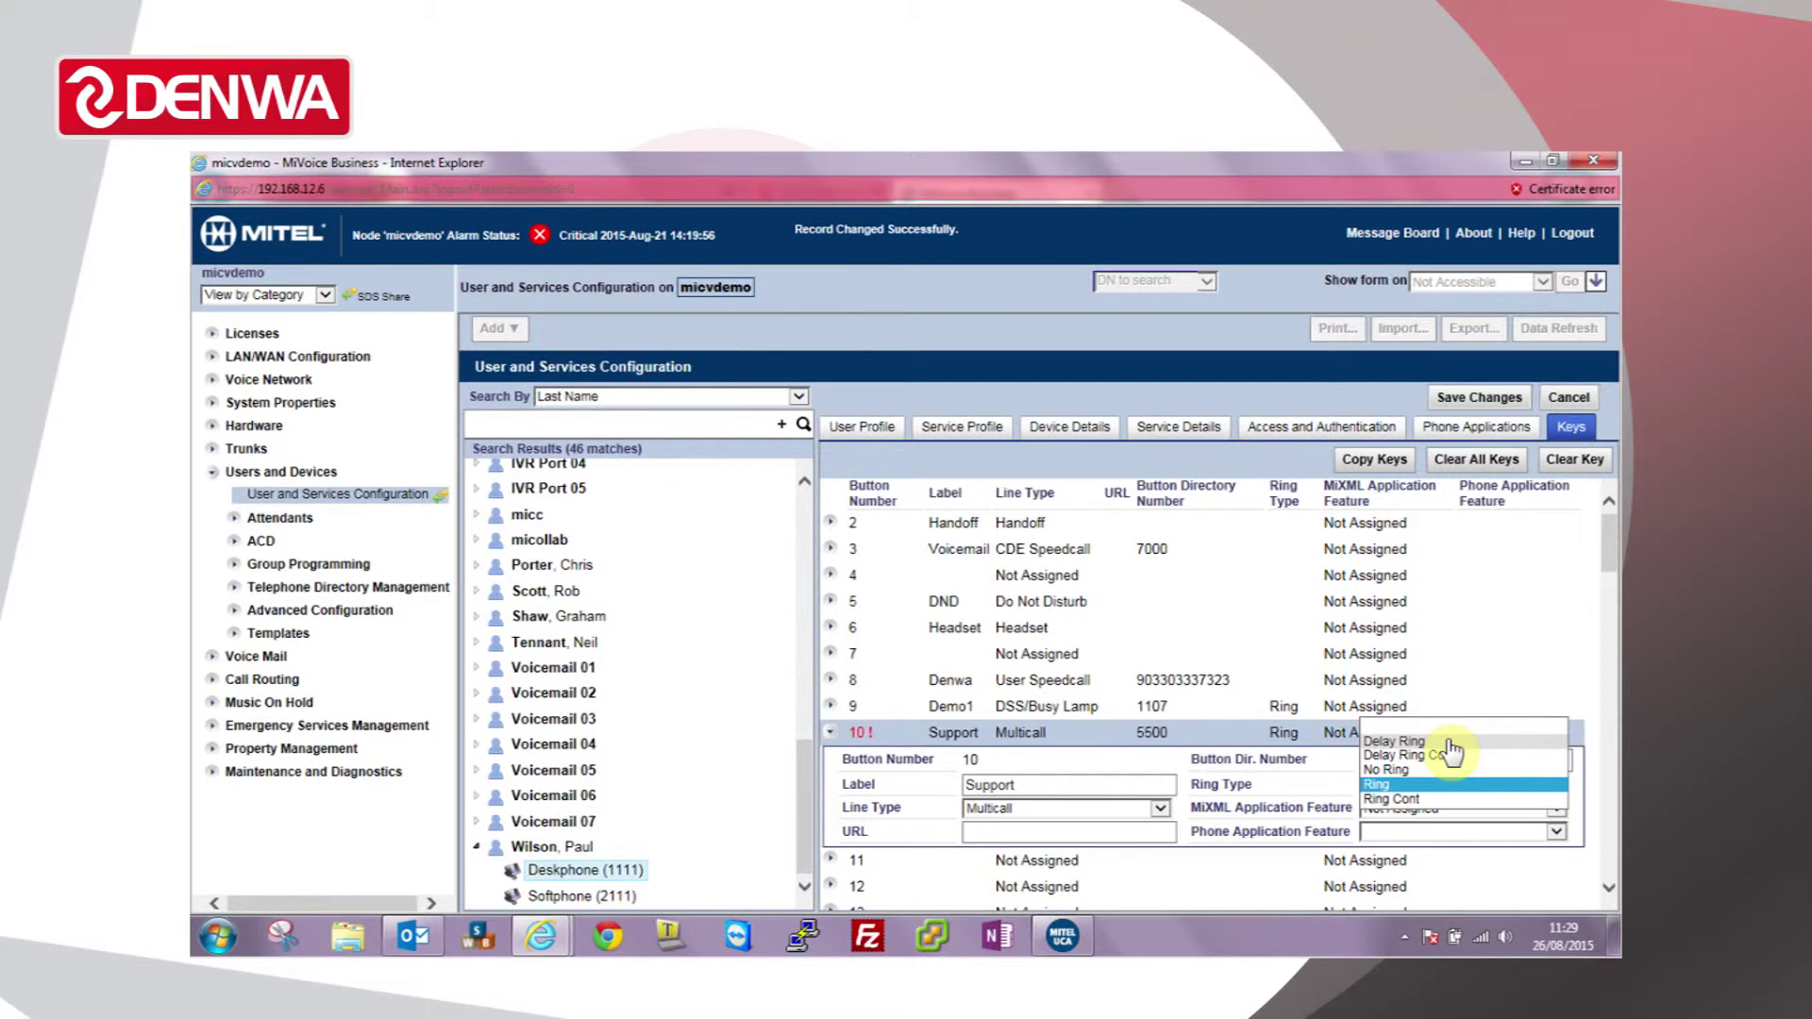
{"action": "left_click", "coordinate": [1408, 785]}
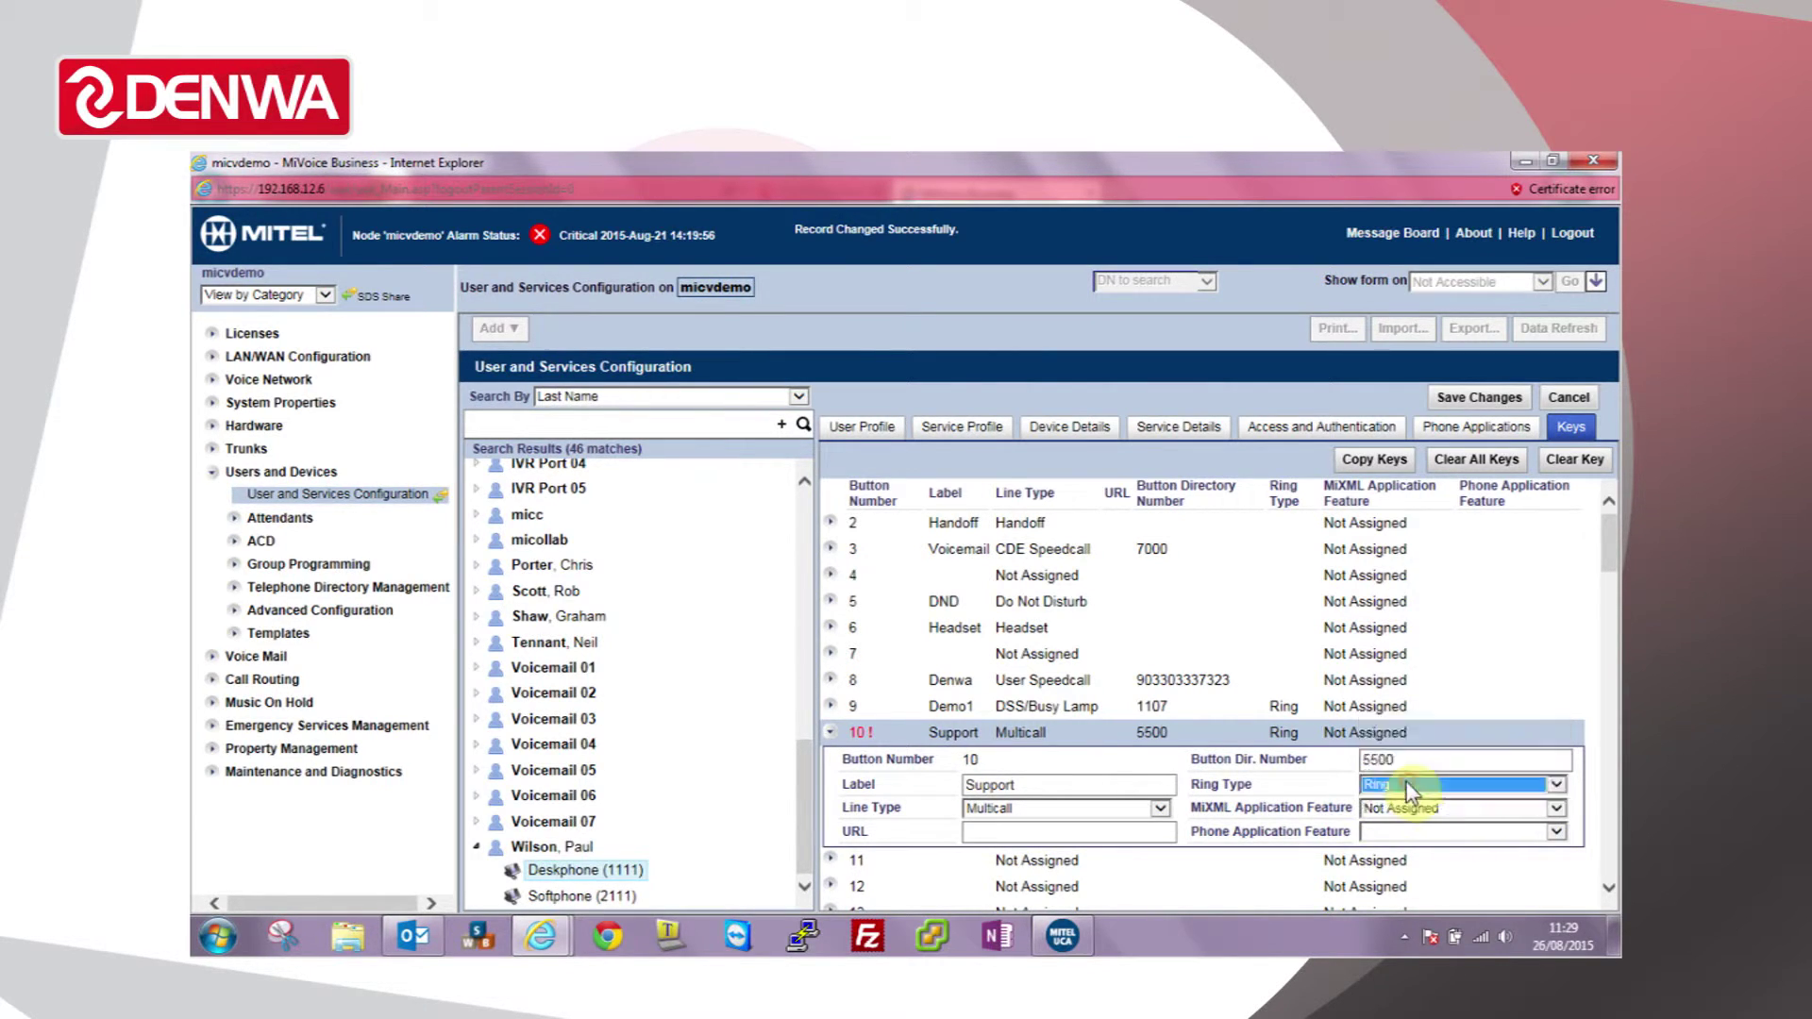
{"action": "left_click", "coordinate": [1477, 398]}
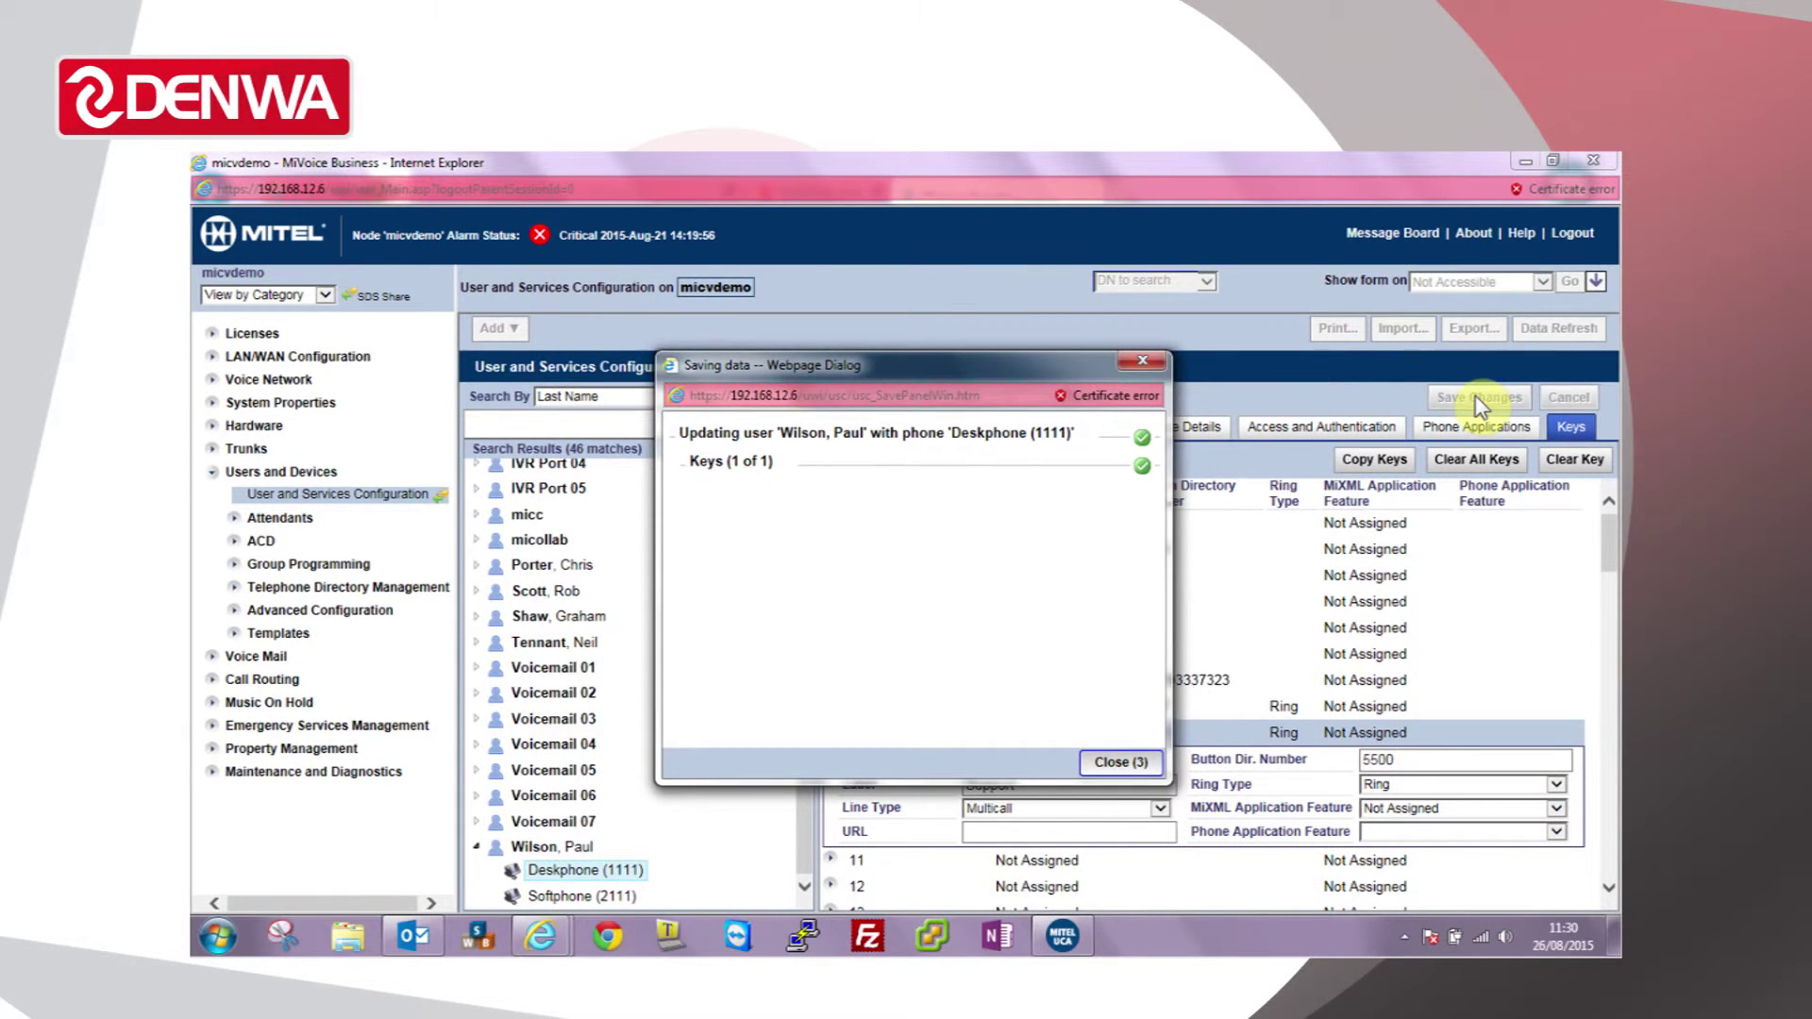
Step: Close the save confirmation and open the Keys list of Demo1's Phone Service (1107)
{"action": "left_click", "coordinate": [1120, 762]}
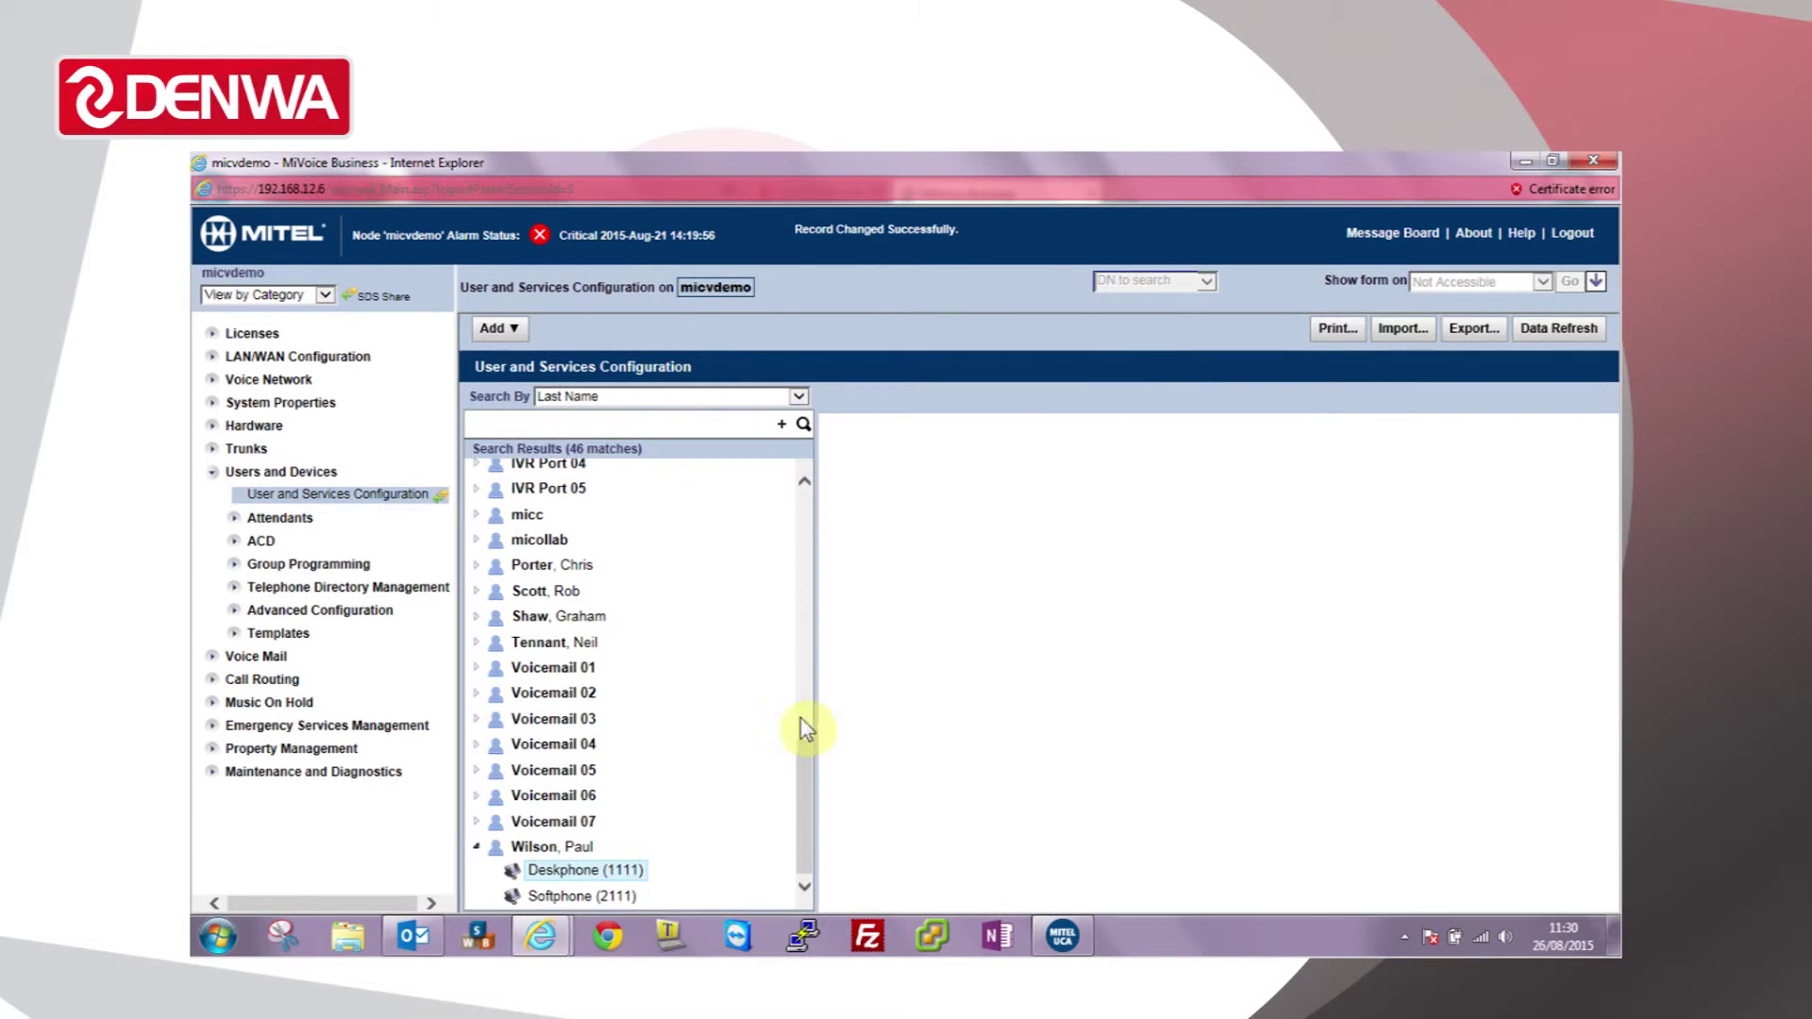
{"action": "scroll", "coordinate": [746, 566], "scroll_direction": "up", "scroll_amount": 1}
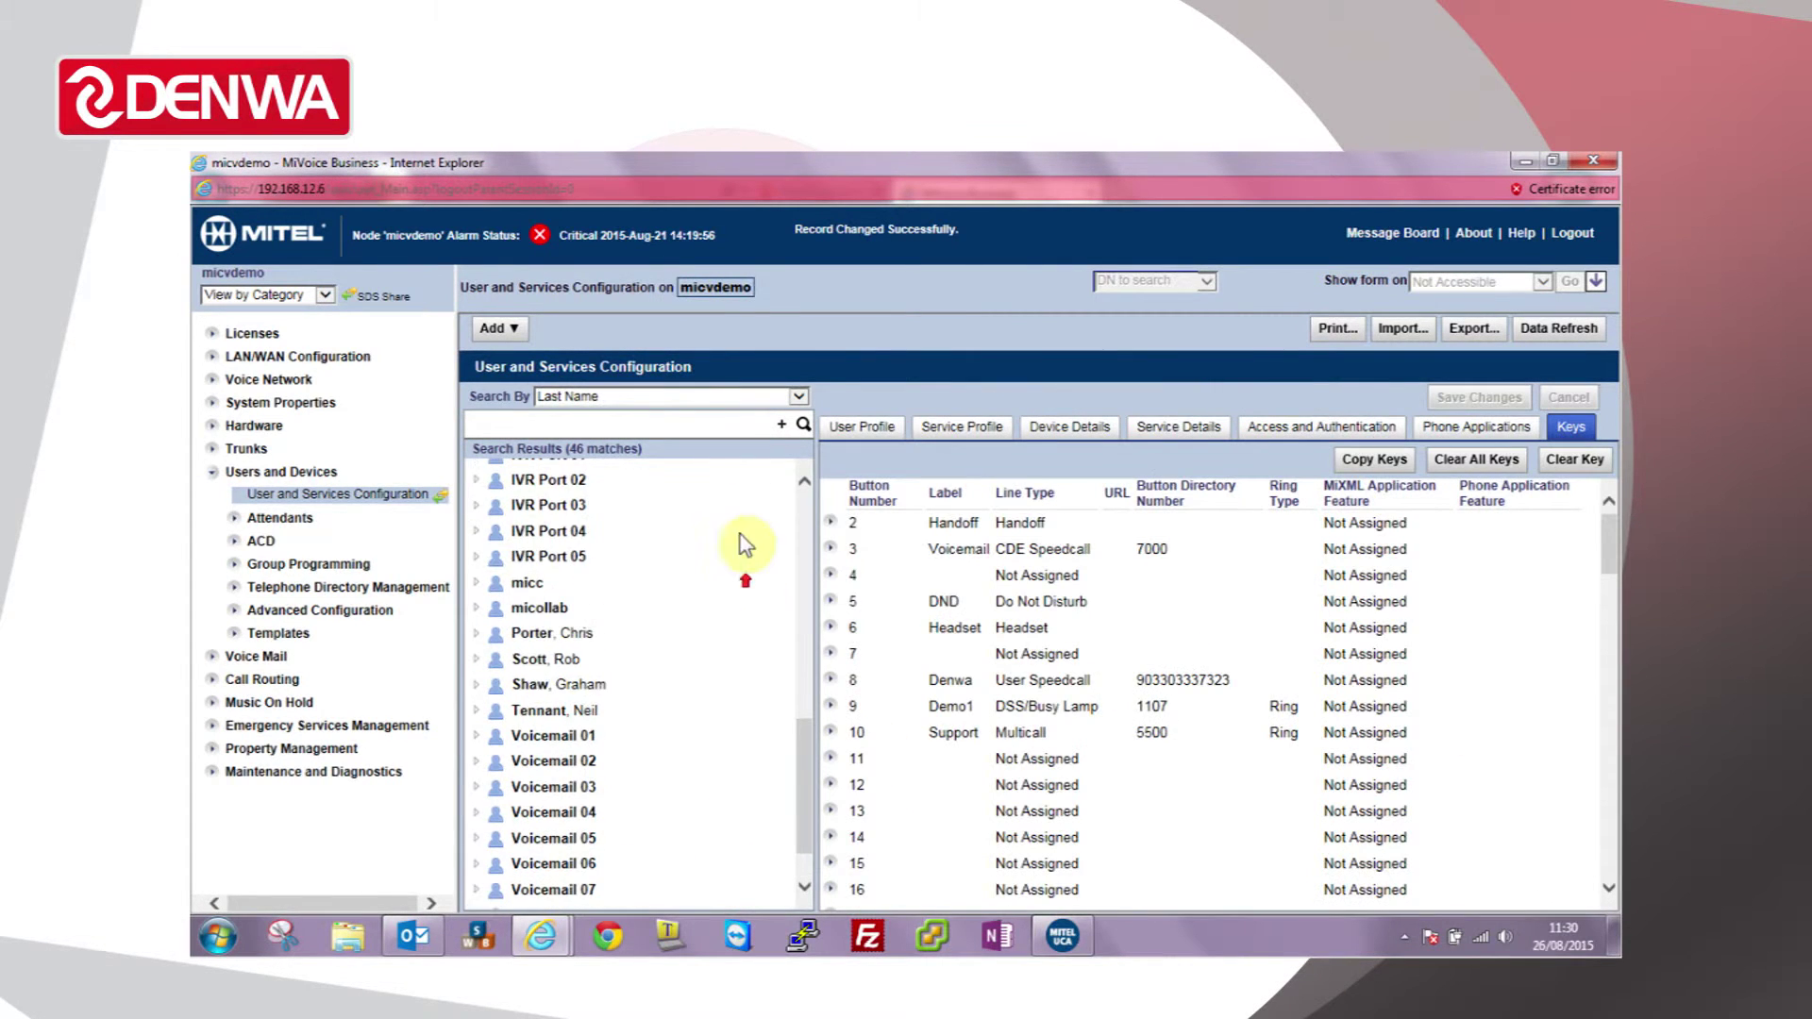
{"action": "scroll", "coordinate": [804, 515], "scroll_direction": "up", "scroll_amount": 5}
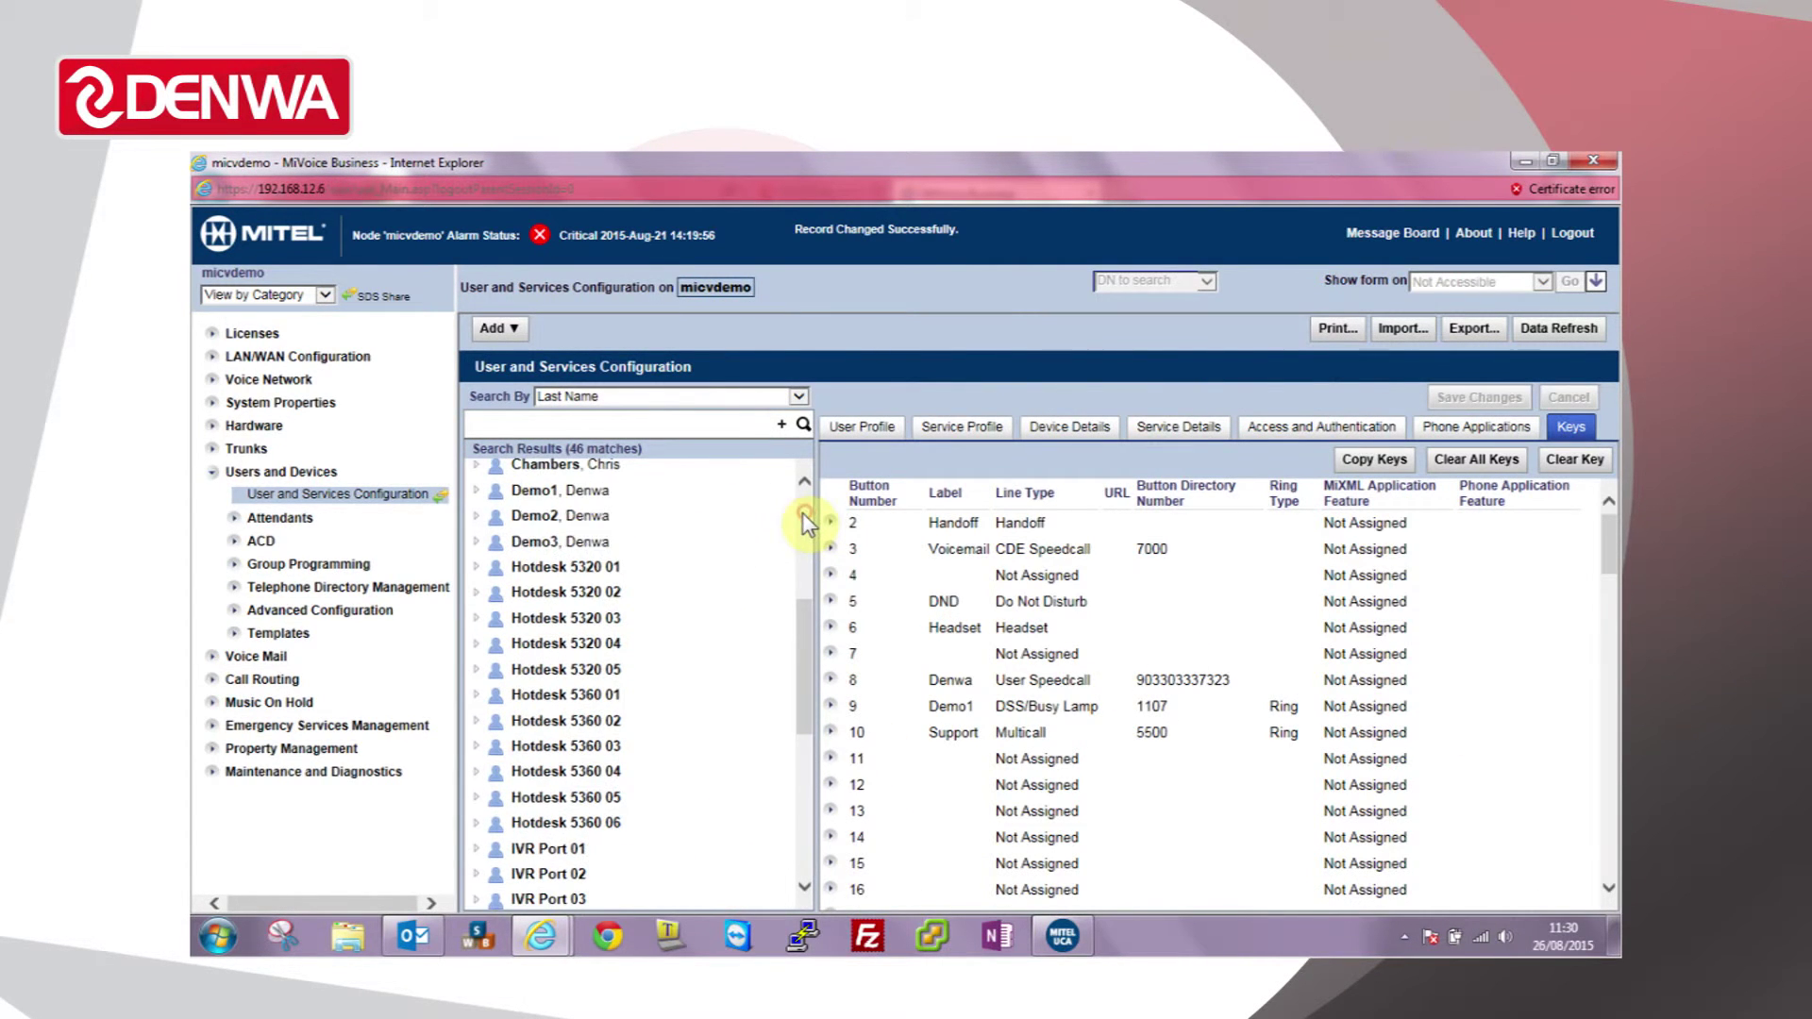
{"action": "left_click", "coordinate": [476, 490]}
{"action": "left_click", "coordinate": [592, 515]}
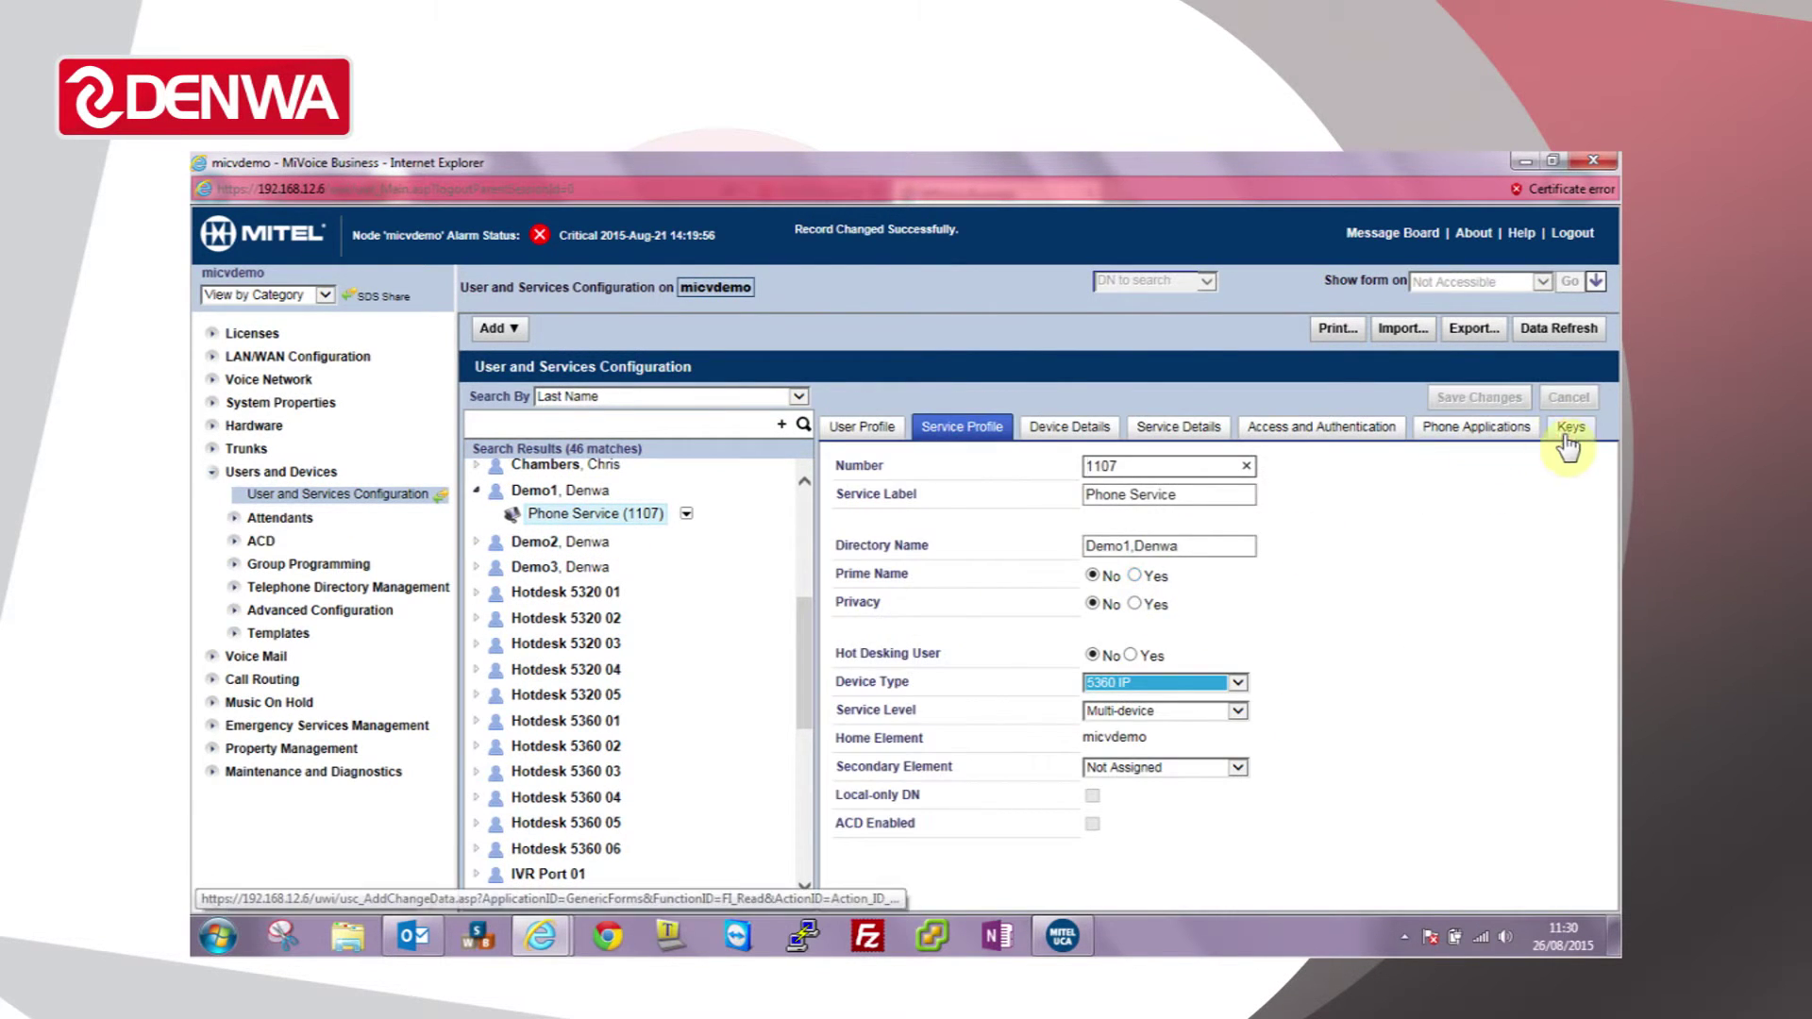
{"action": "left_click", "coordinate": [1568, 432]}
Step: Make key 11 a Support Multicall for 5500 with Ring type and save it
{"action": "scroll", "coordinate": [1024, 755], "scroll_direction": "down", "scroll_amount": 2}
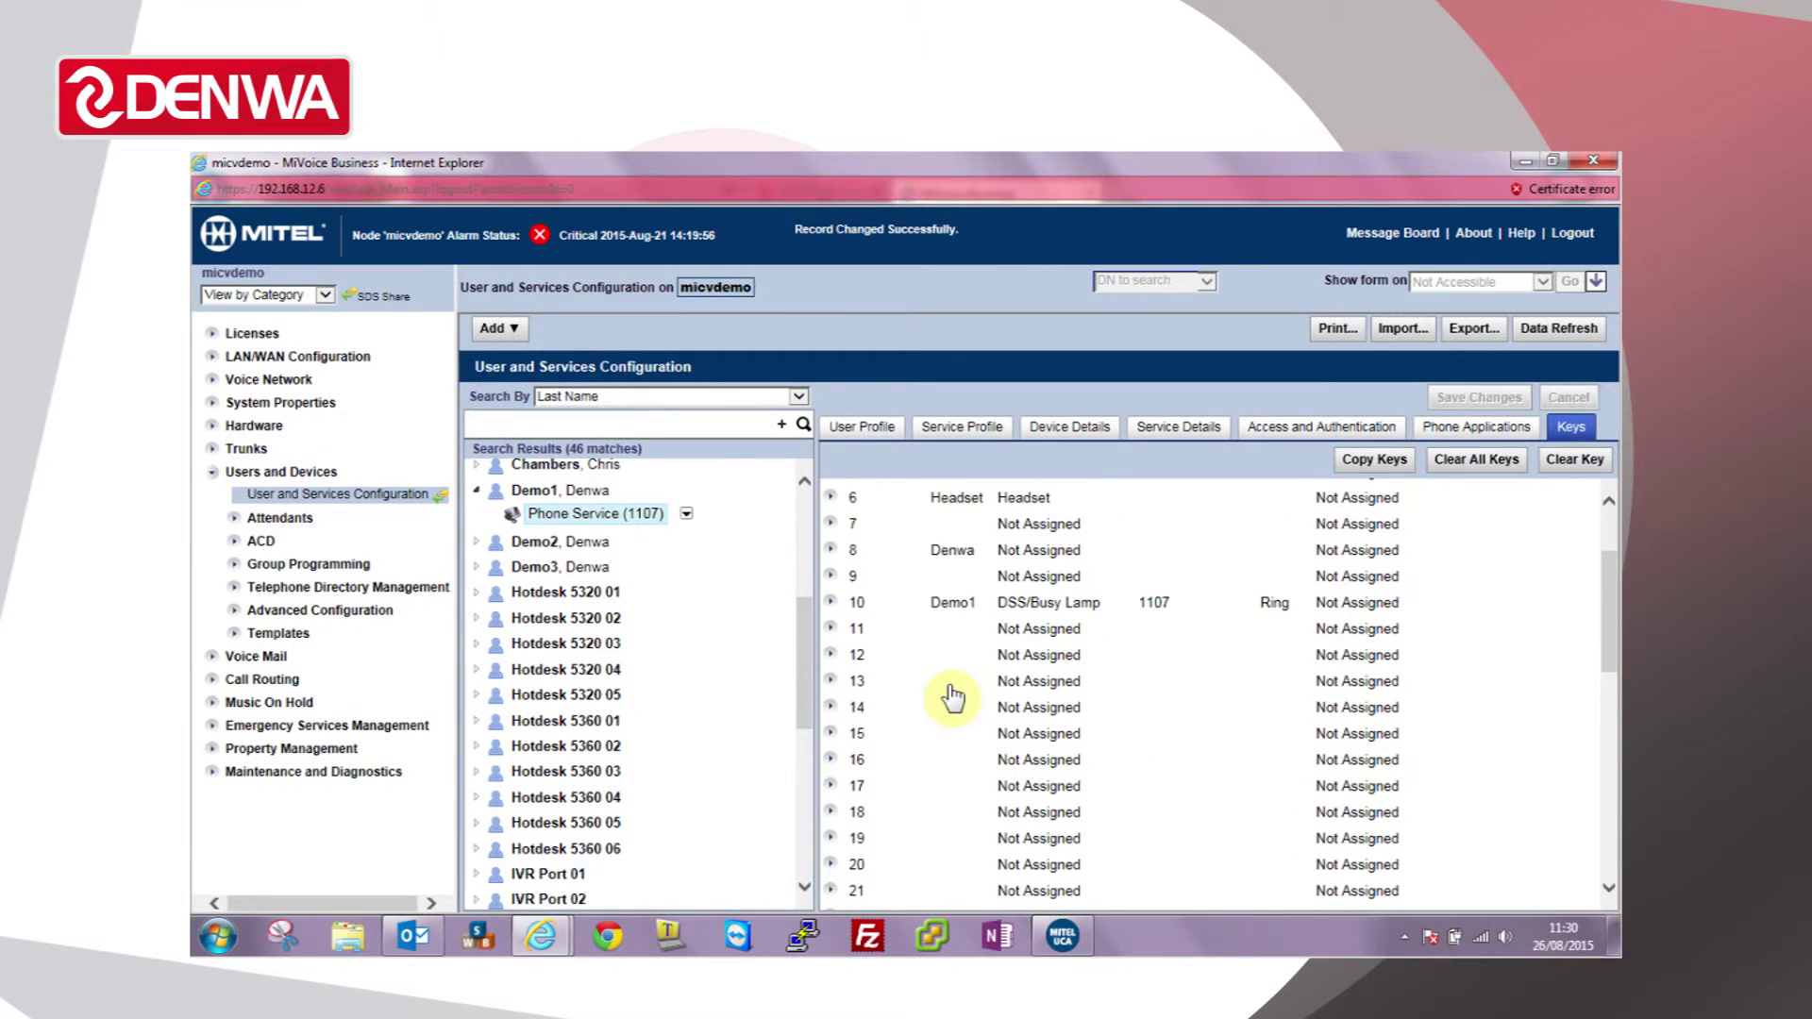
{"action": "left_click", "coordinate": [944, 633]}
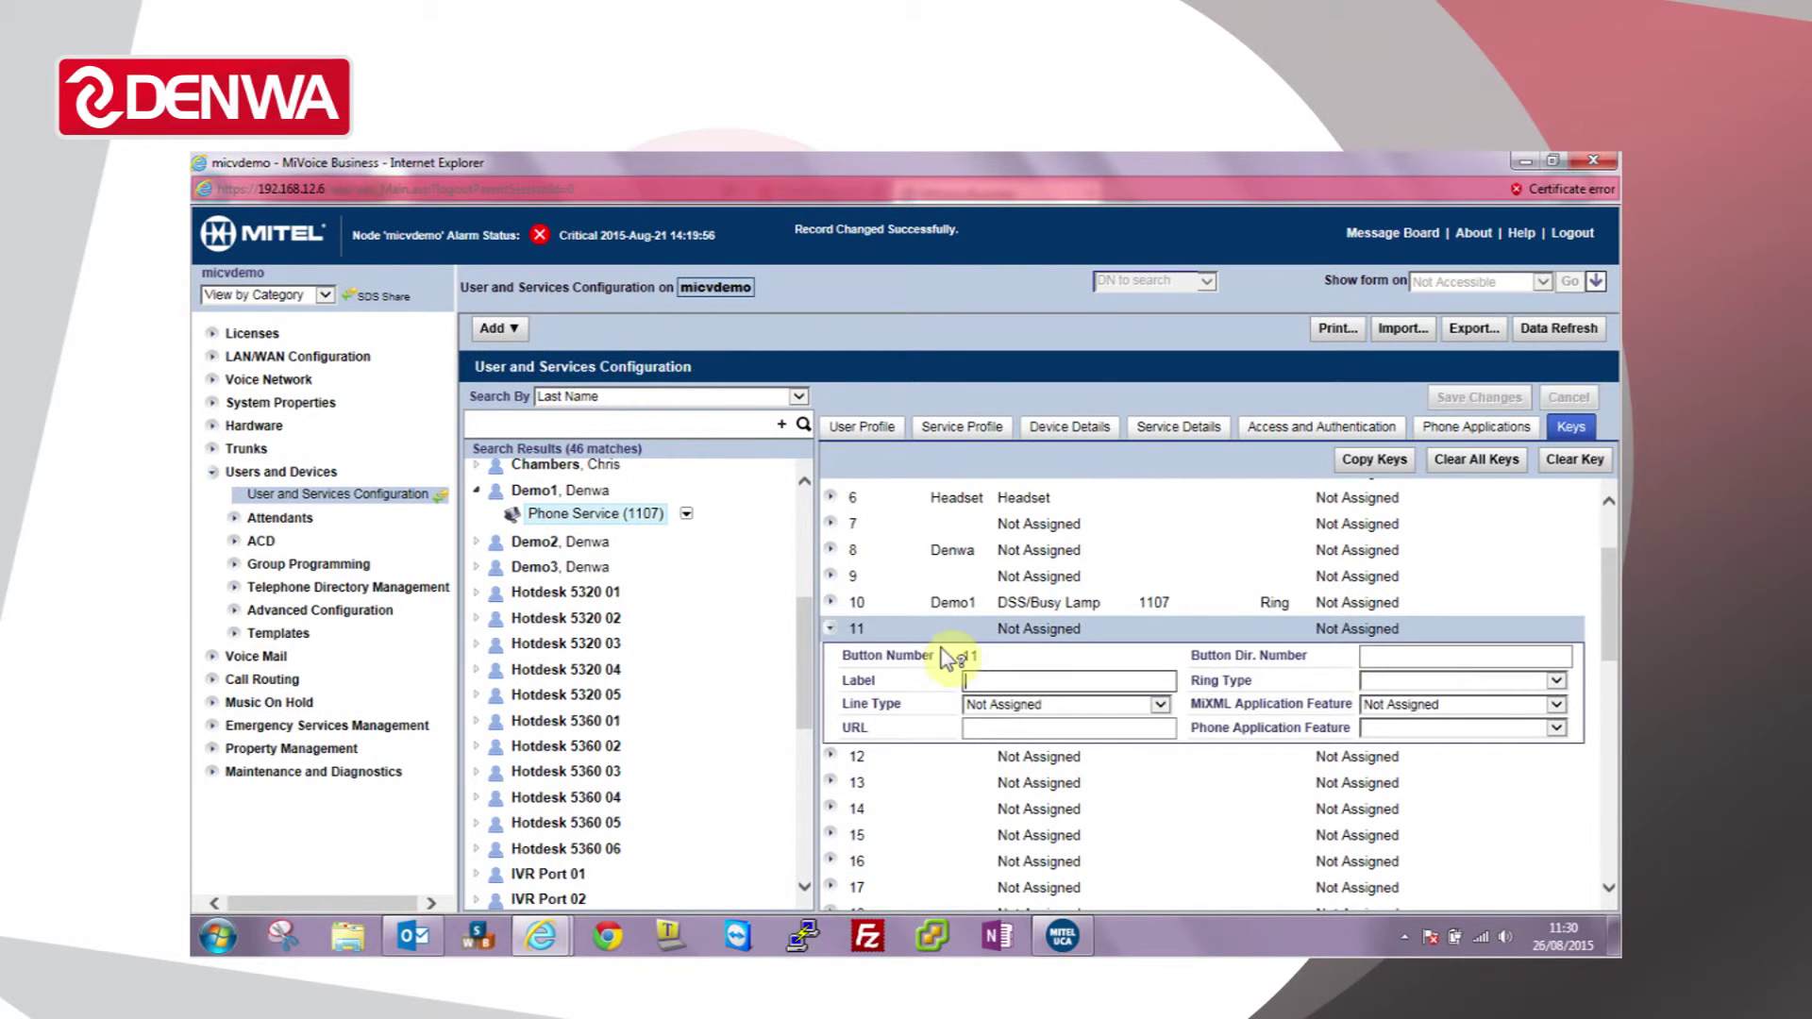
{"action": "left_click", "coordinate": [998, 680]}
{"action": "type", "text": "Support"}
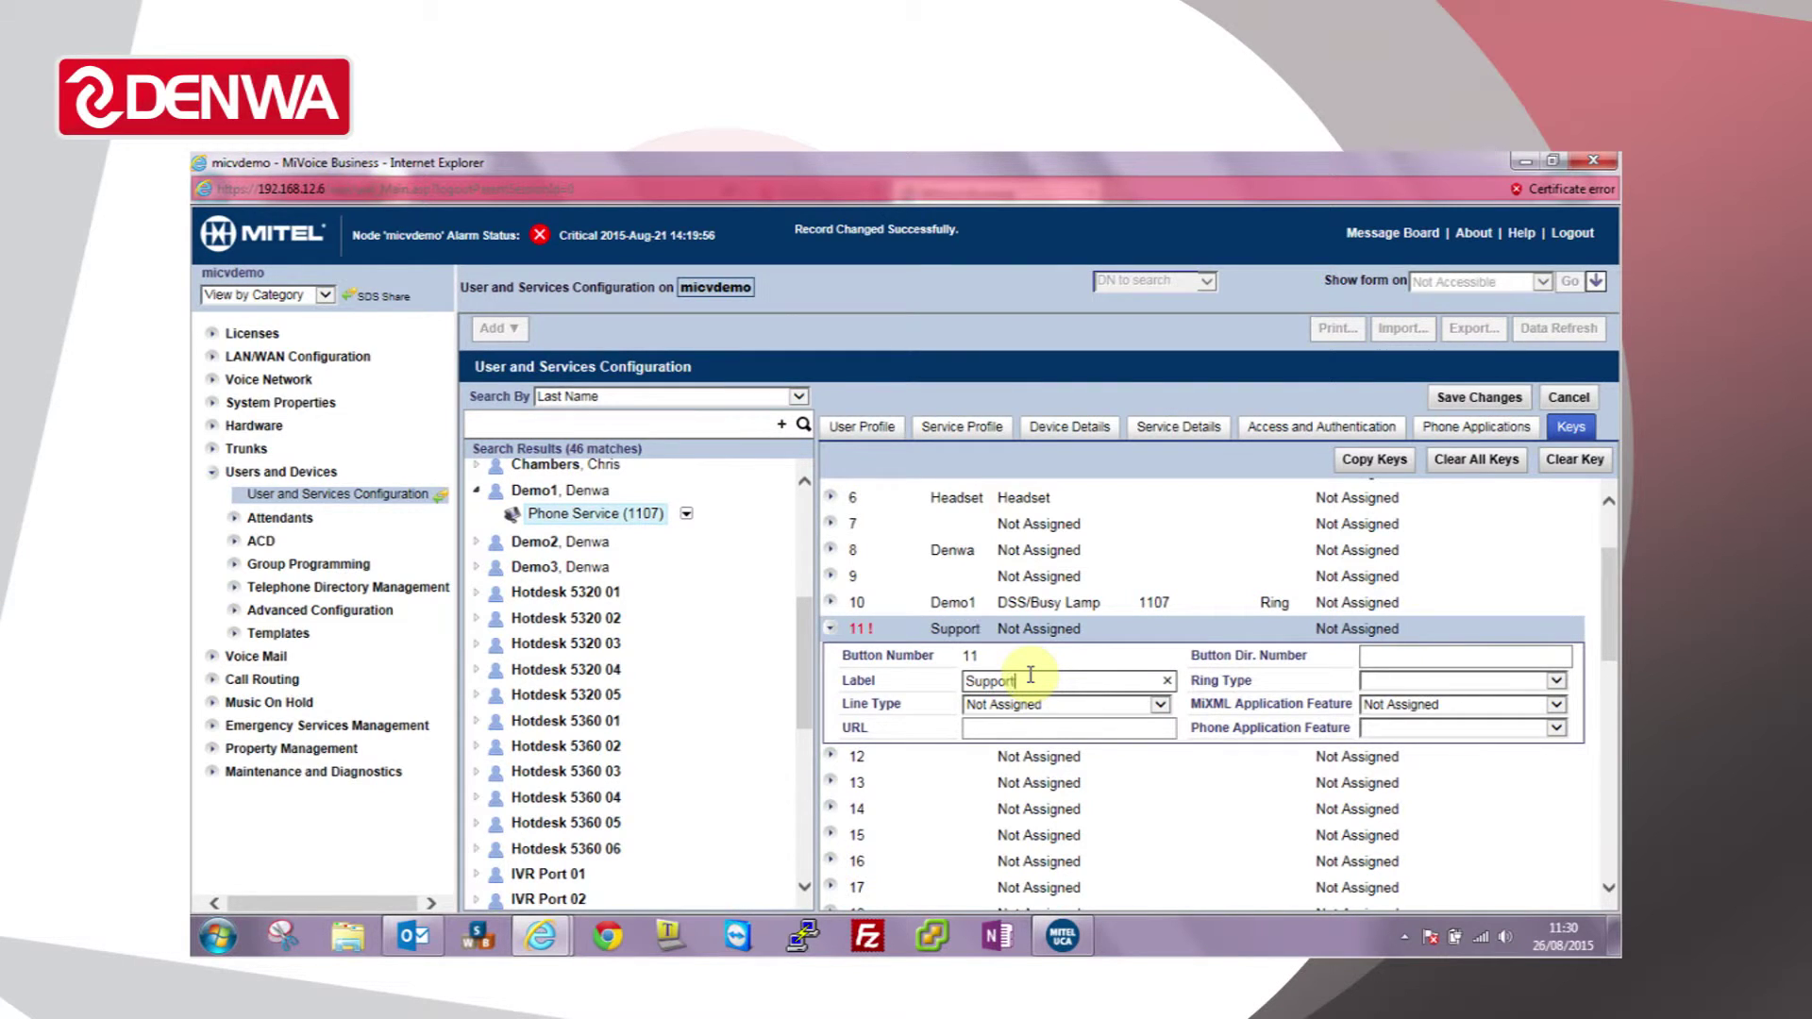
{"action": "key", "text": "Tab"}
{"action": "key", "text": "m"}
{"action": "key", "text": "m"}
{"action": "key", "text": "Tab"}
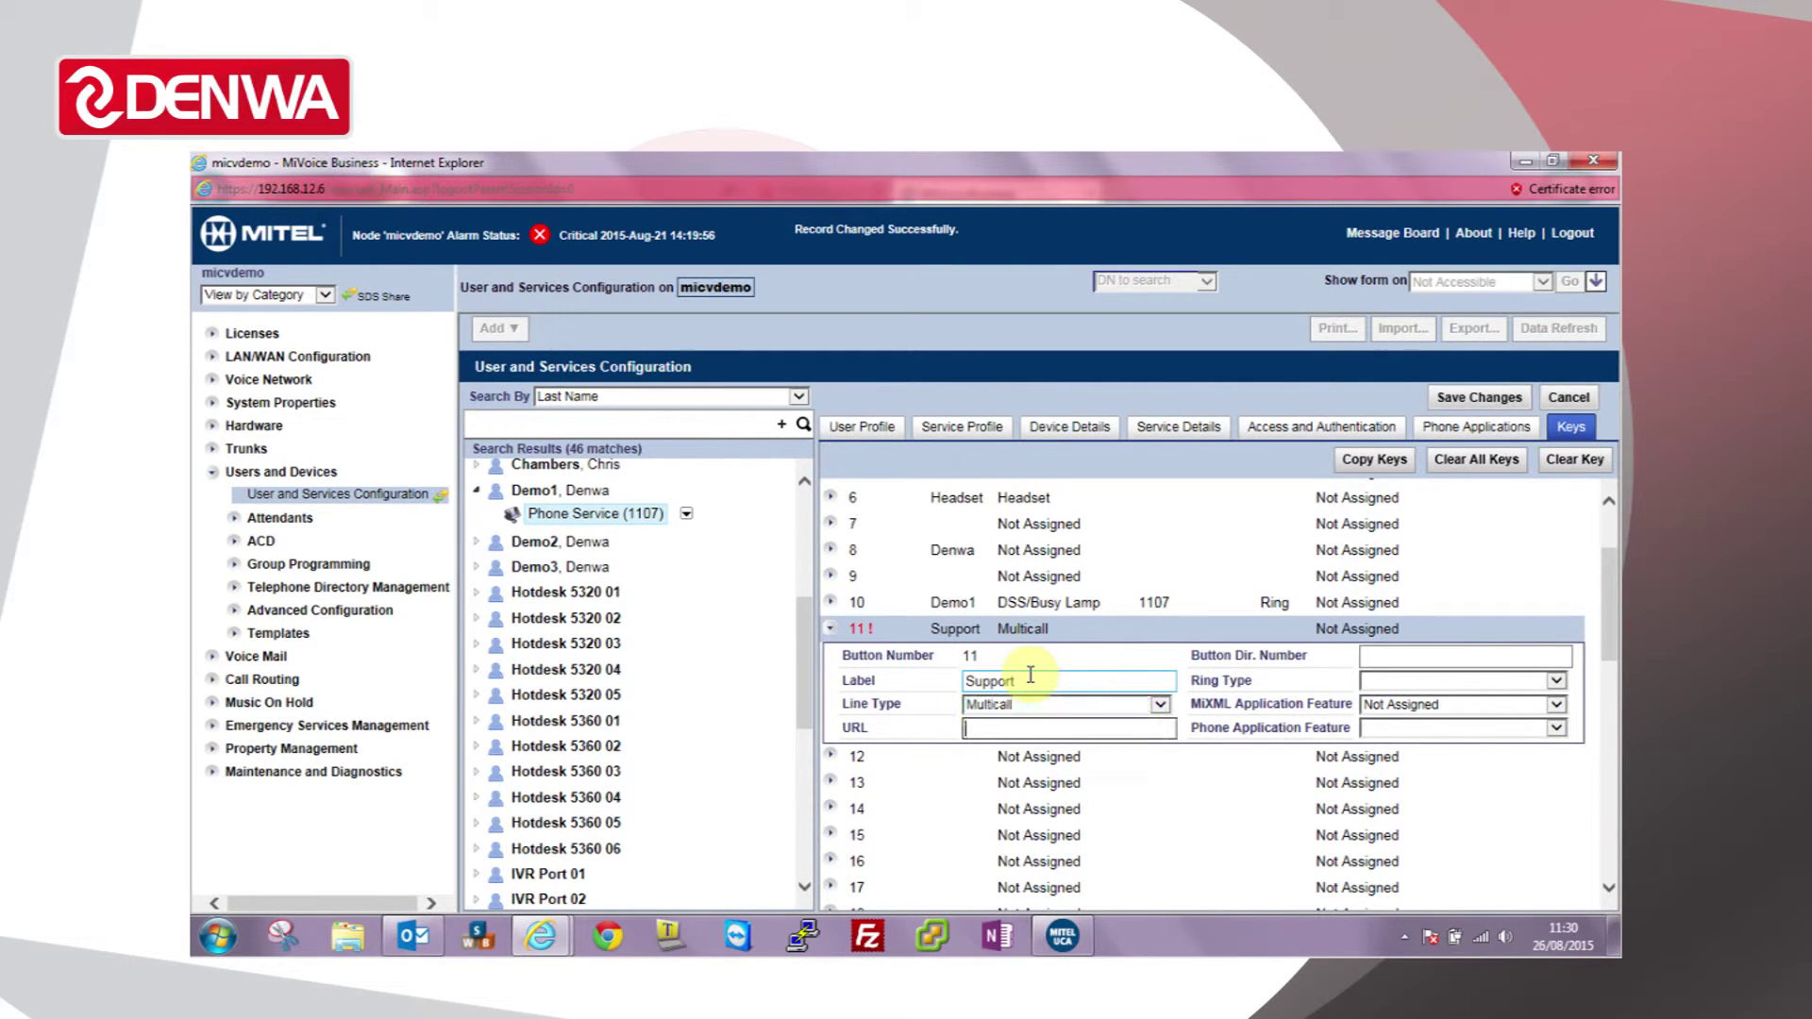
{"action": "key", "text": "Tab"}
{"action": "type", "text": "5500"}
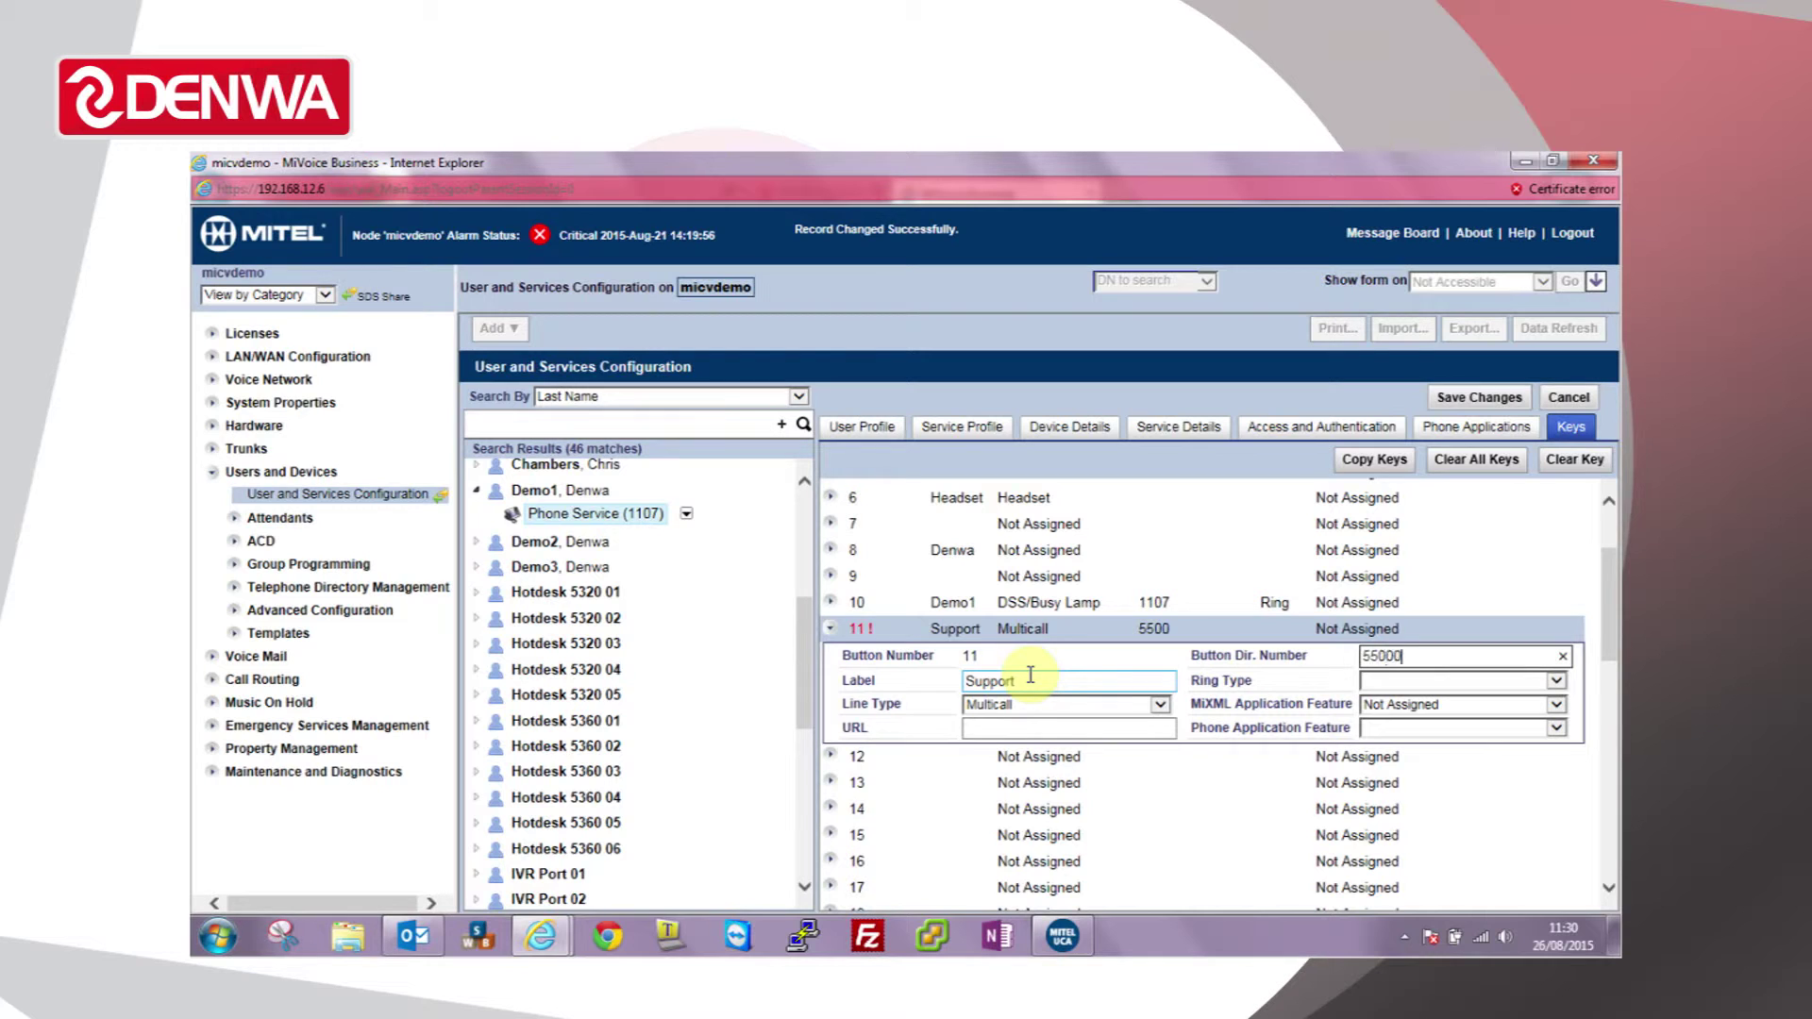
{"action": "key", "text": "Tab"}
{"action": "key", "text": "r"}
{"action": "key", "text": "Tab"}
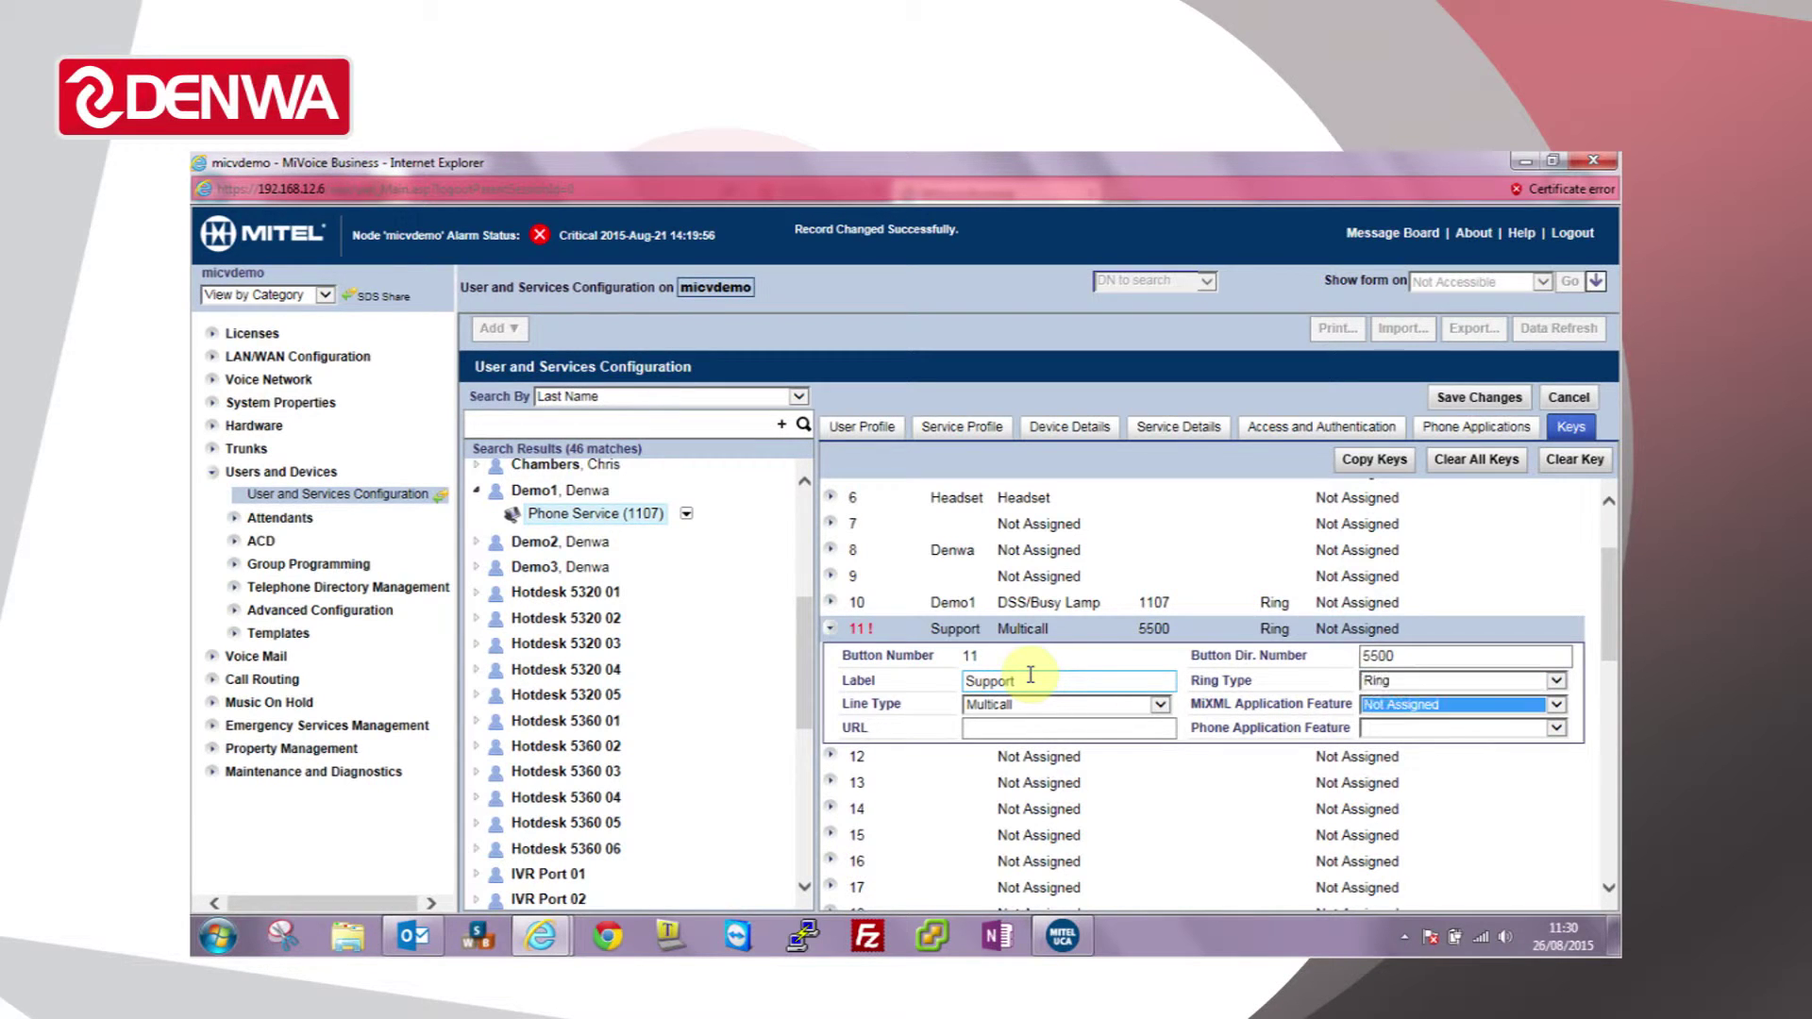
{"action": "left_click", "coordinate": [1480, 400]}
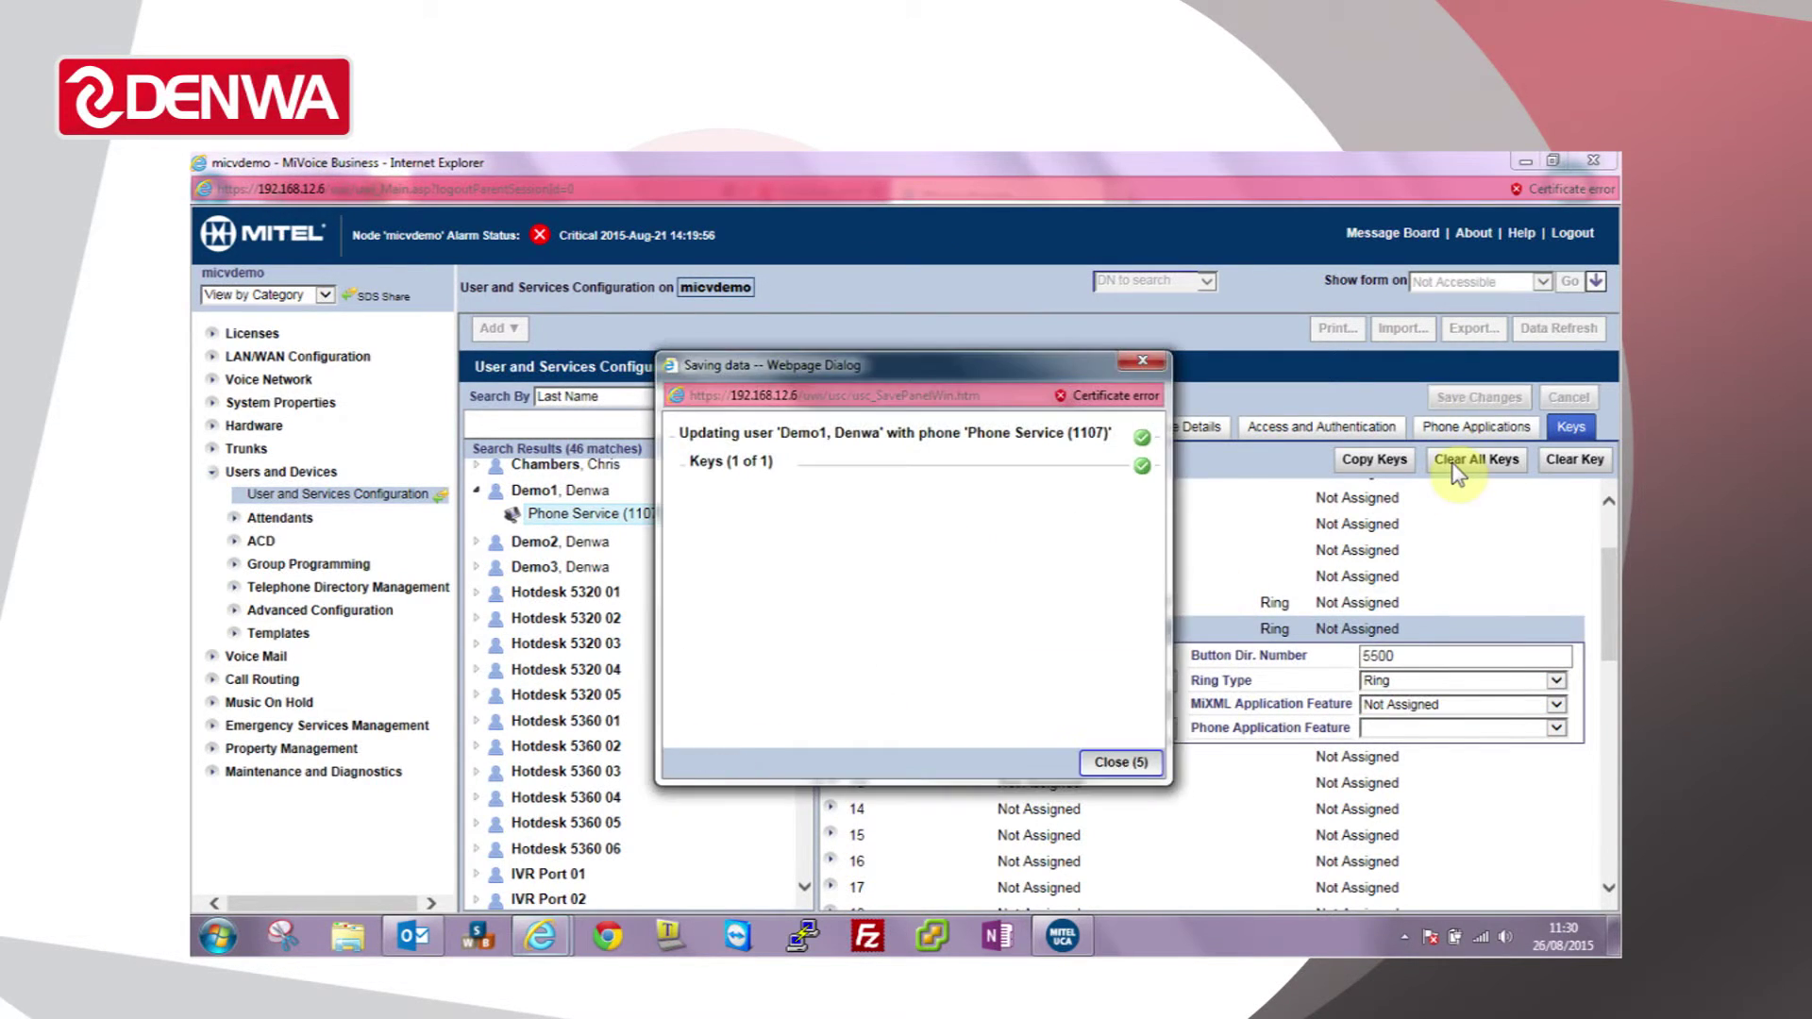
Step: Close the save confirmation and reopen the Keys list of Deskphone (1111)
{"action": "left_click", "coordinate": [1116, 763]}
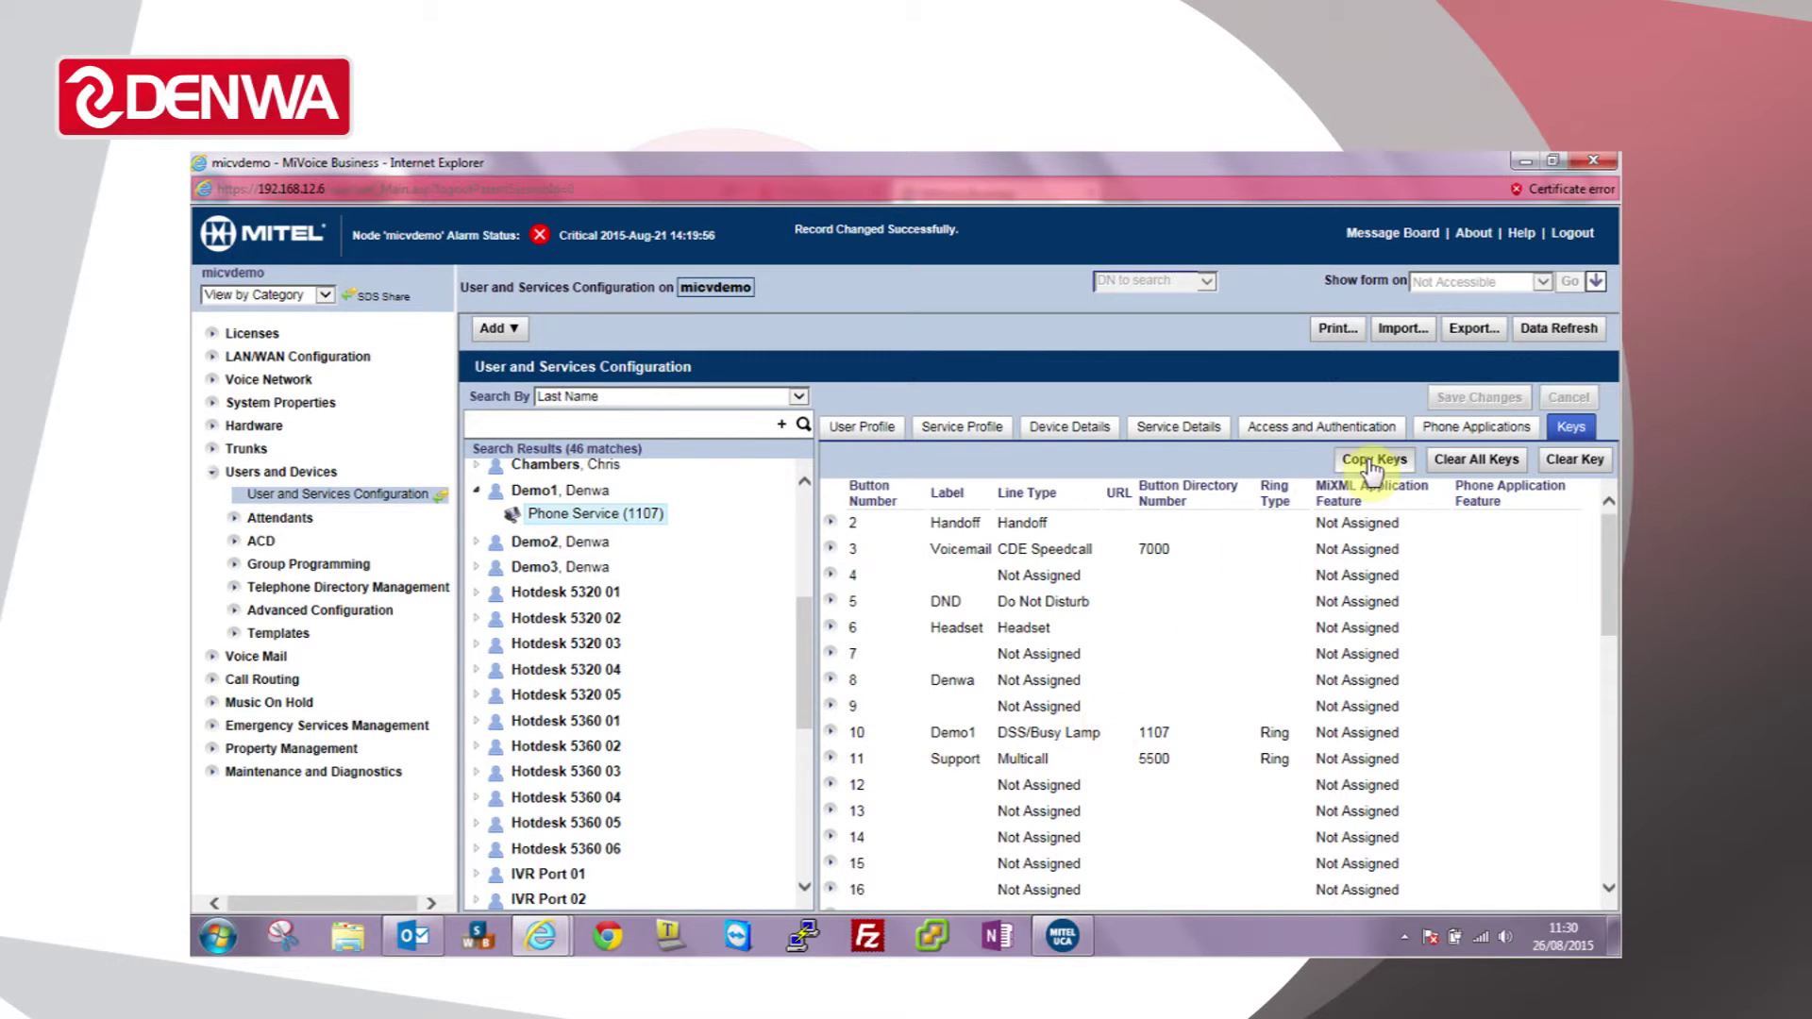
{"action": "left_click_drag", "start_coordinate": [804, 616], "coordinate": [815, 780]}
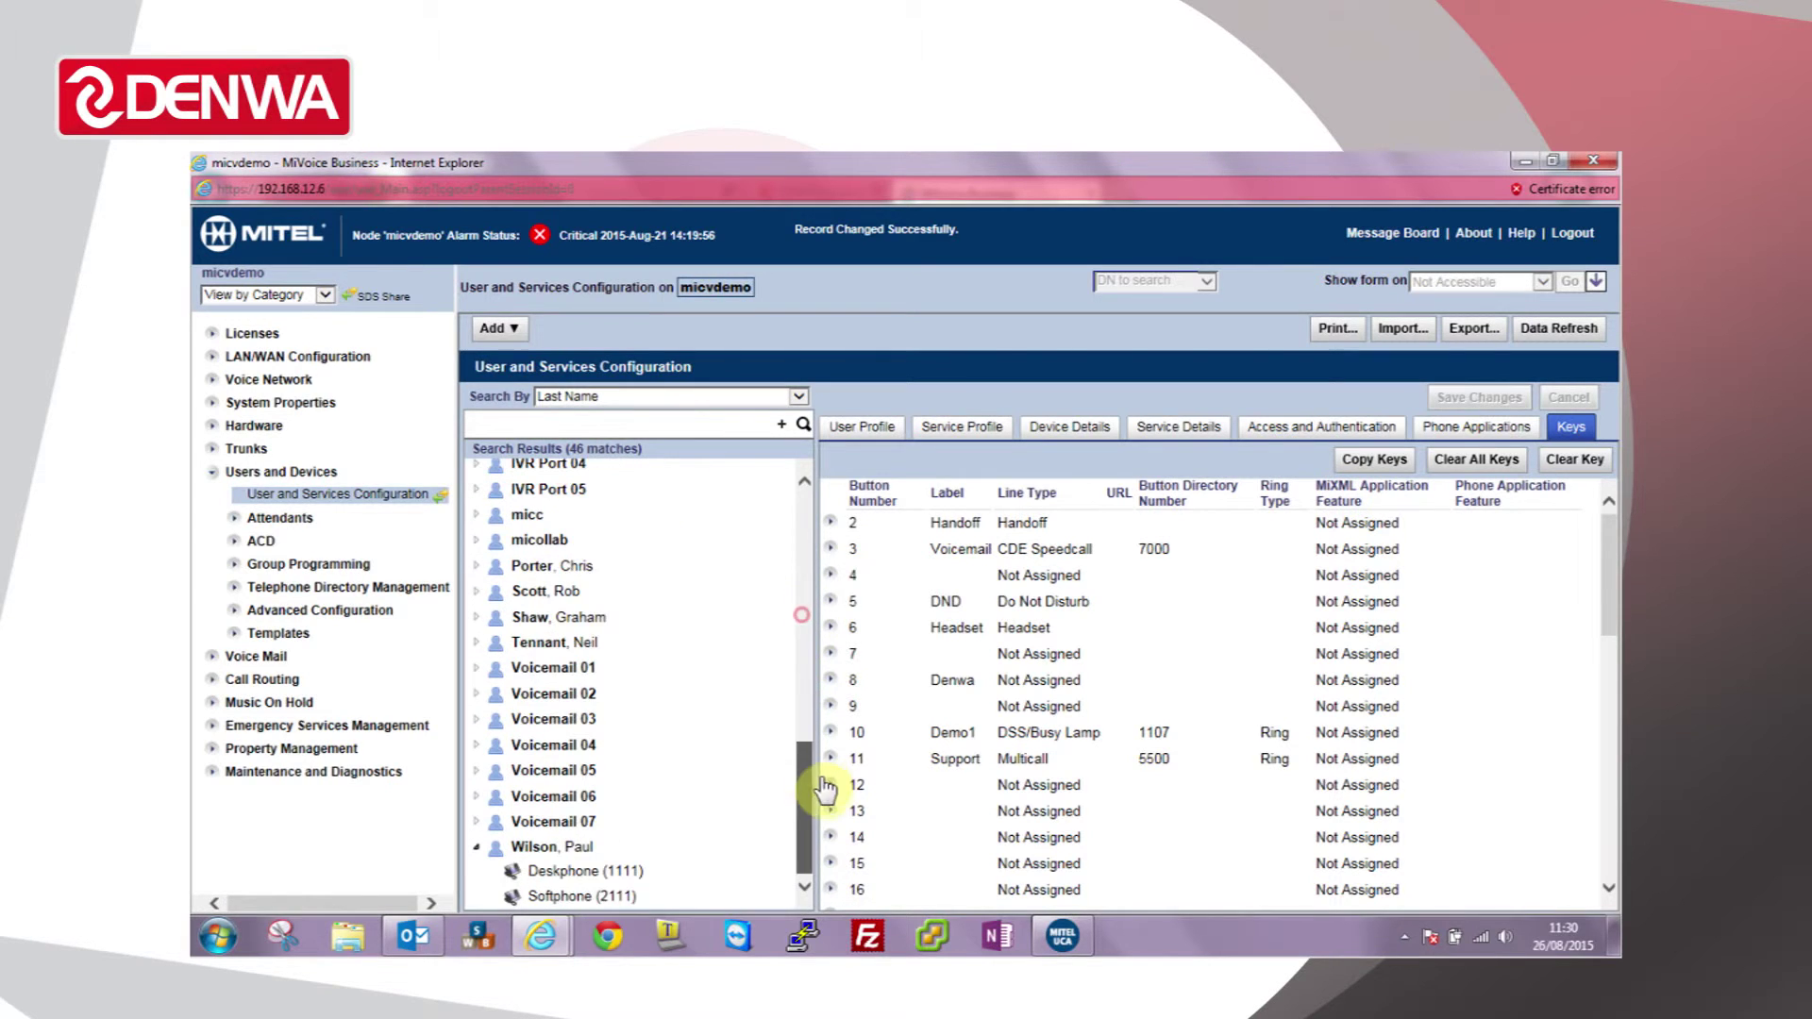
{"action": "left_click", "coordinate": [535, 883]}
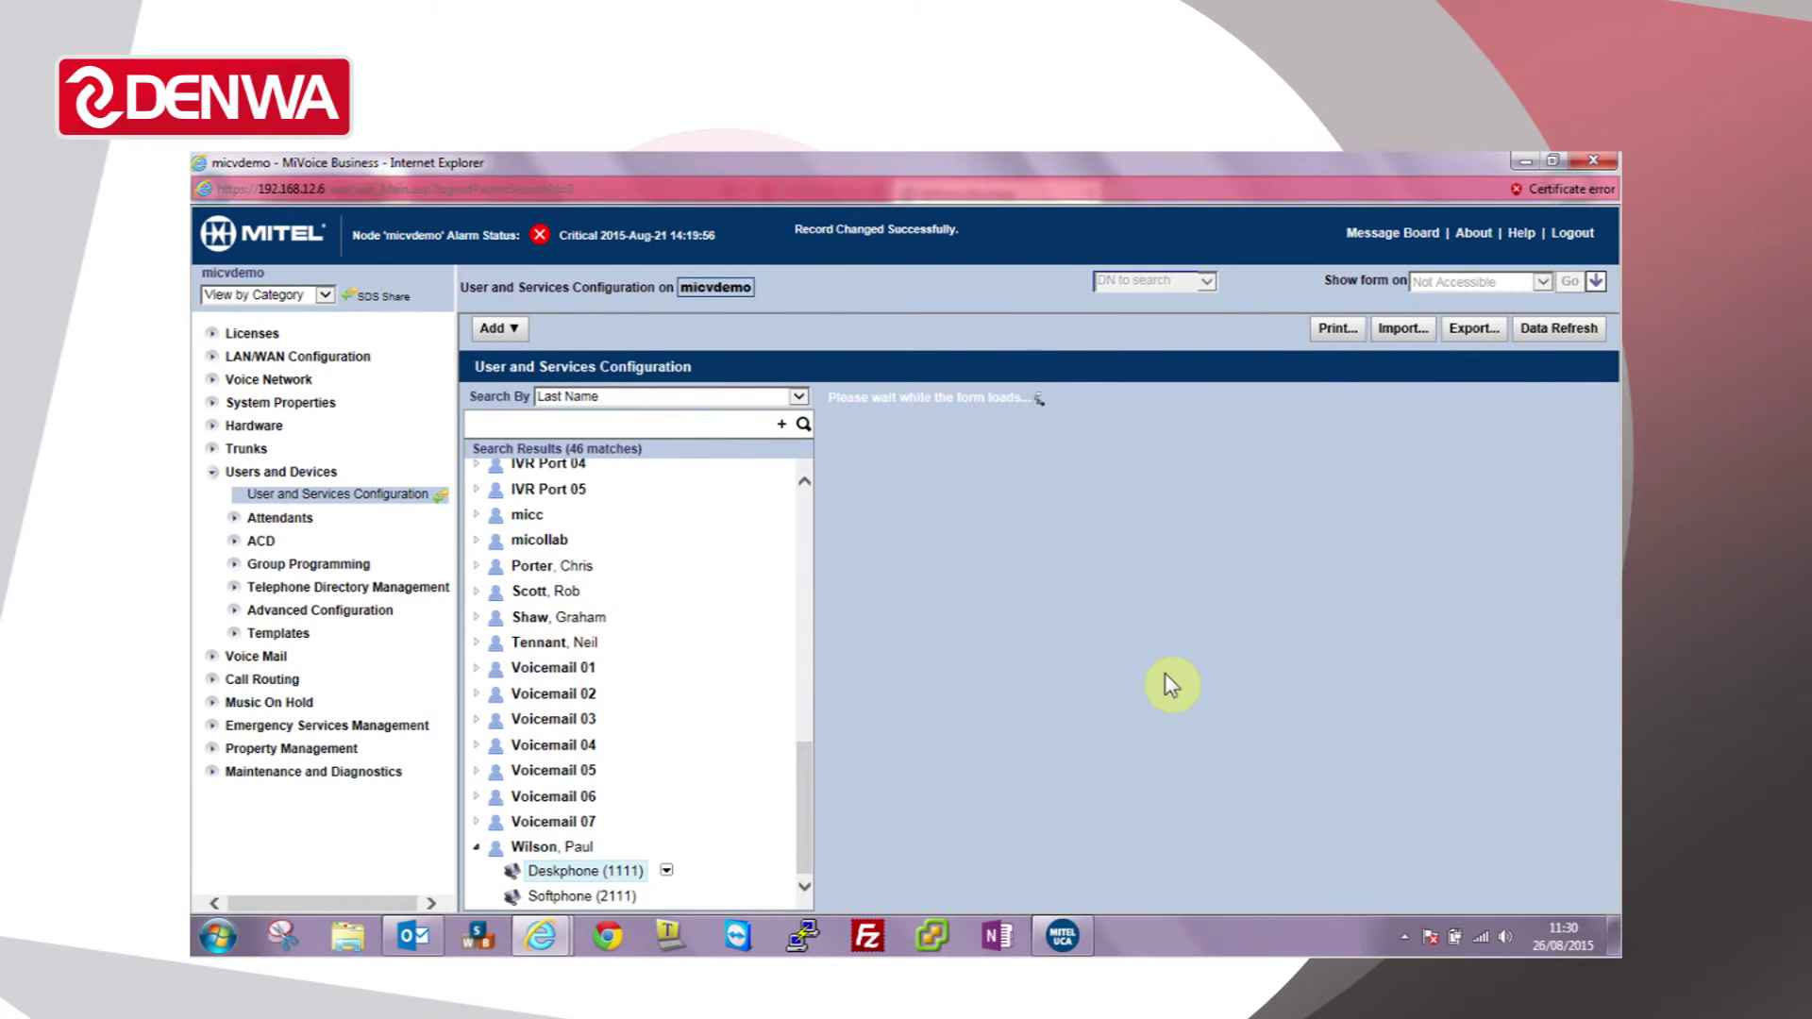
{"action": "left_click", "coordinate": [1573, 430]}
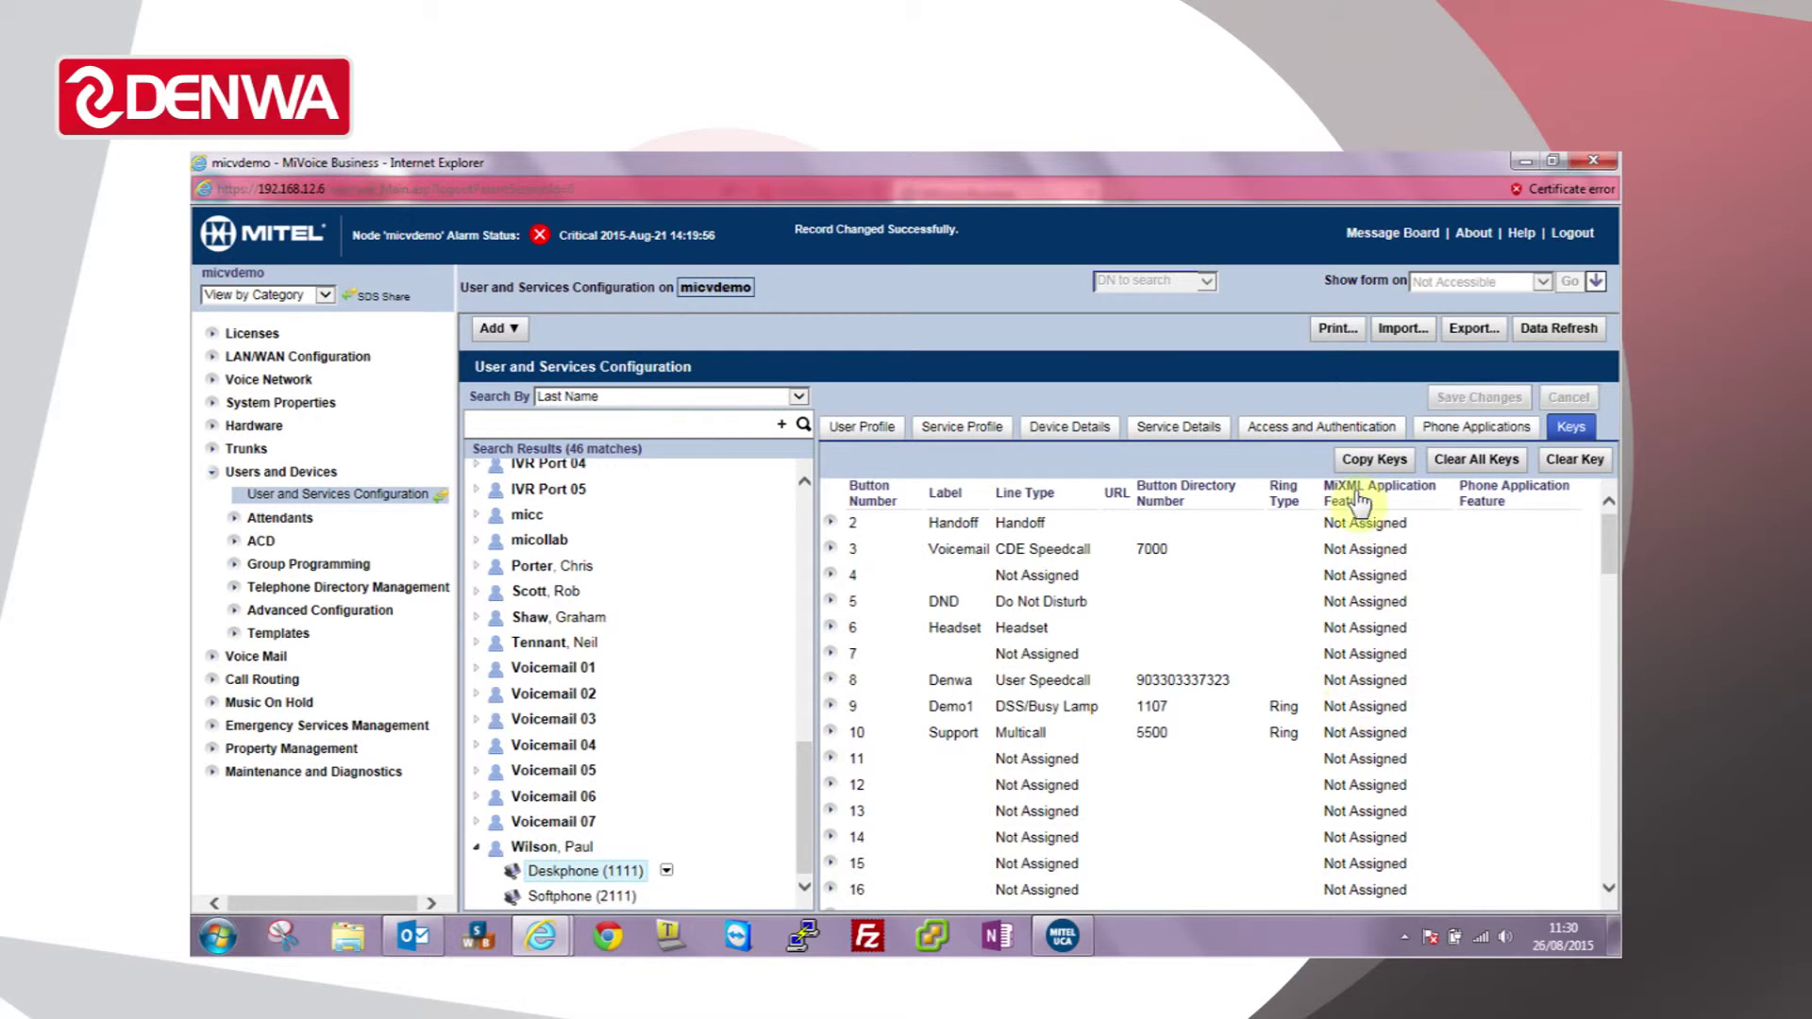
Step: In Copy Keys, tick keys 8 and 9 and set key 8 to User Speedcall with Denwa's number
{"action": "left_click", "coordinate": [1368, 460]}
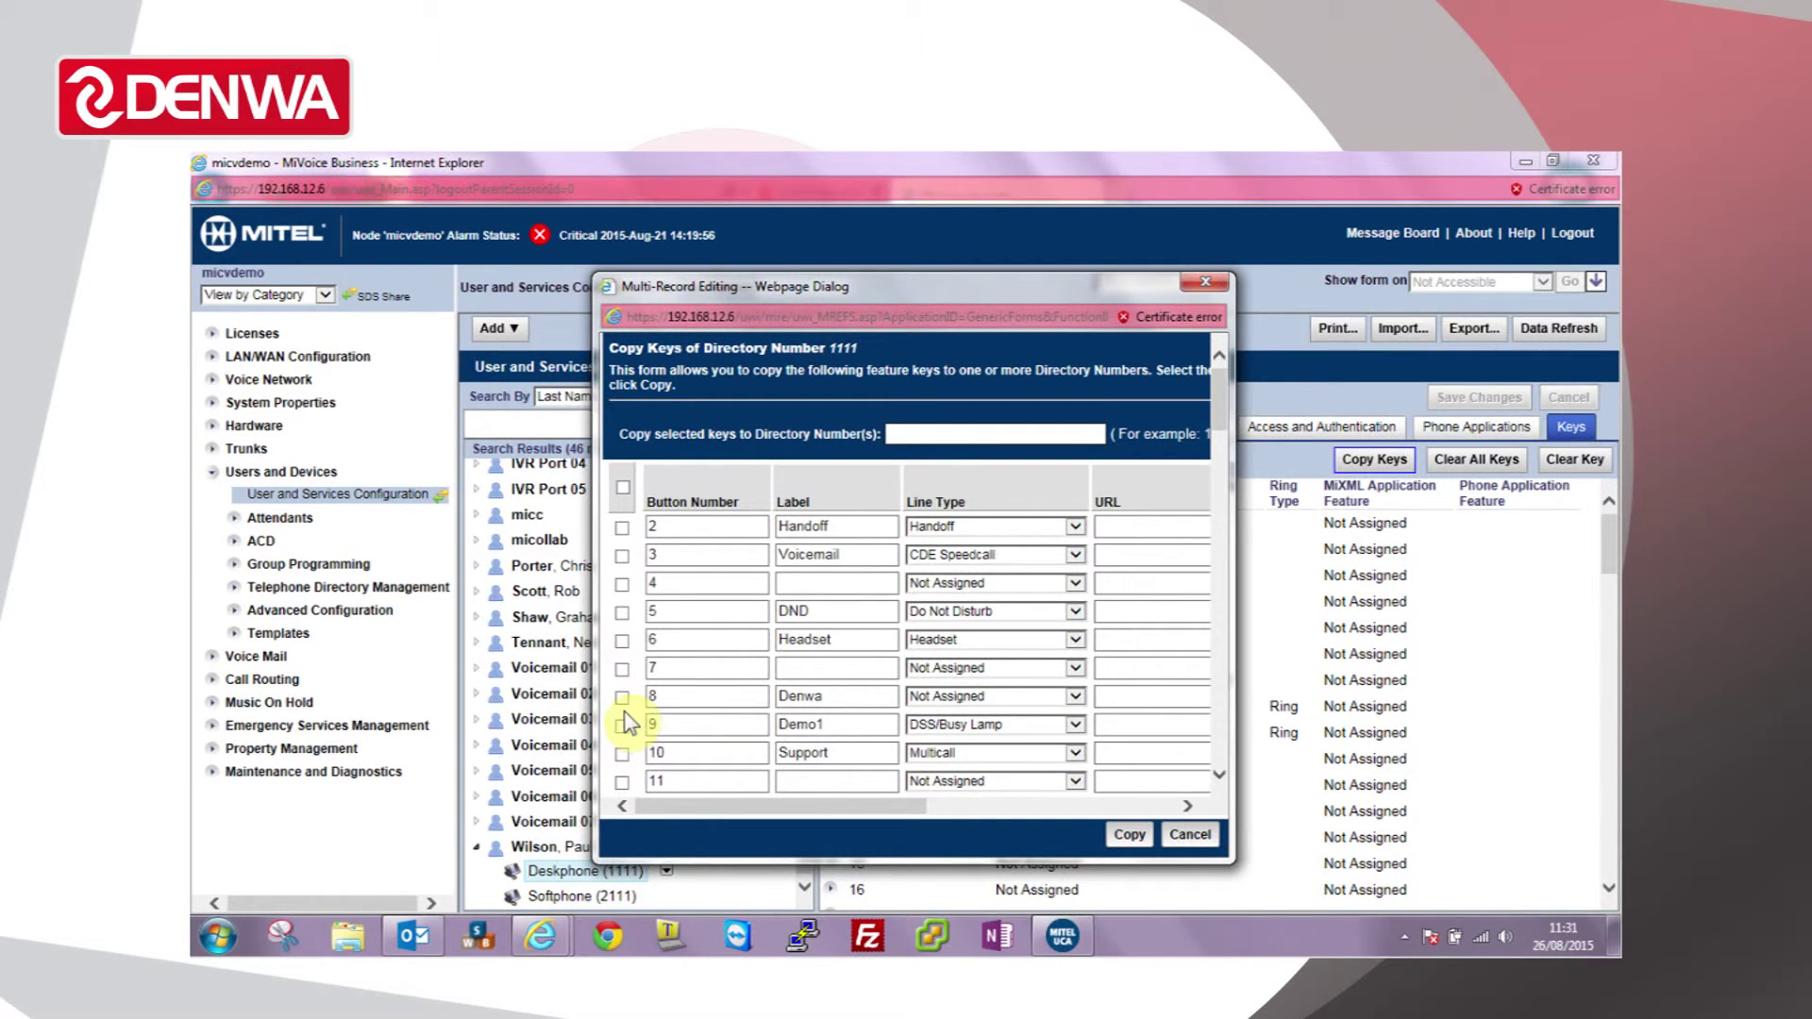
{"action": "left_click", "coordinate": [623, 725]}
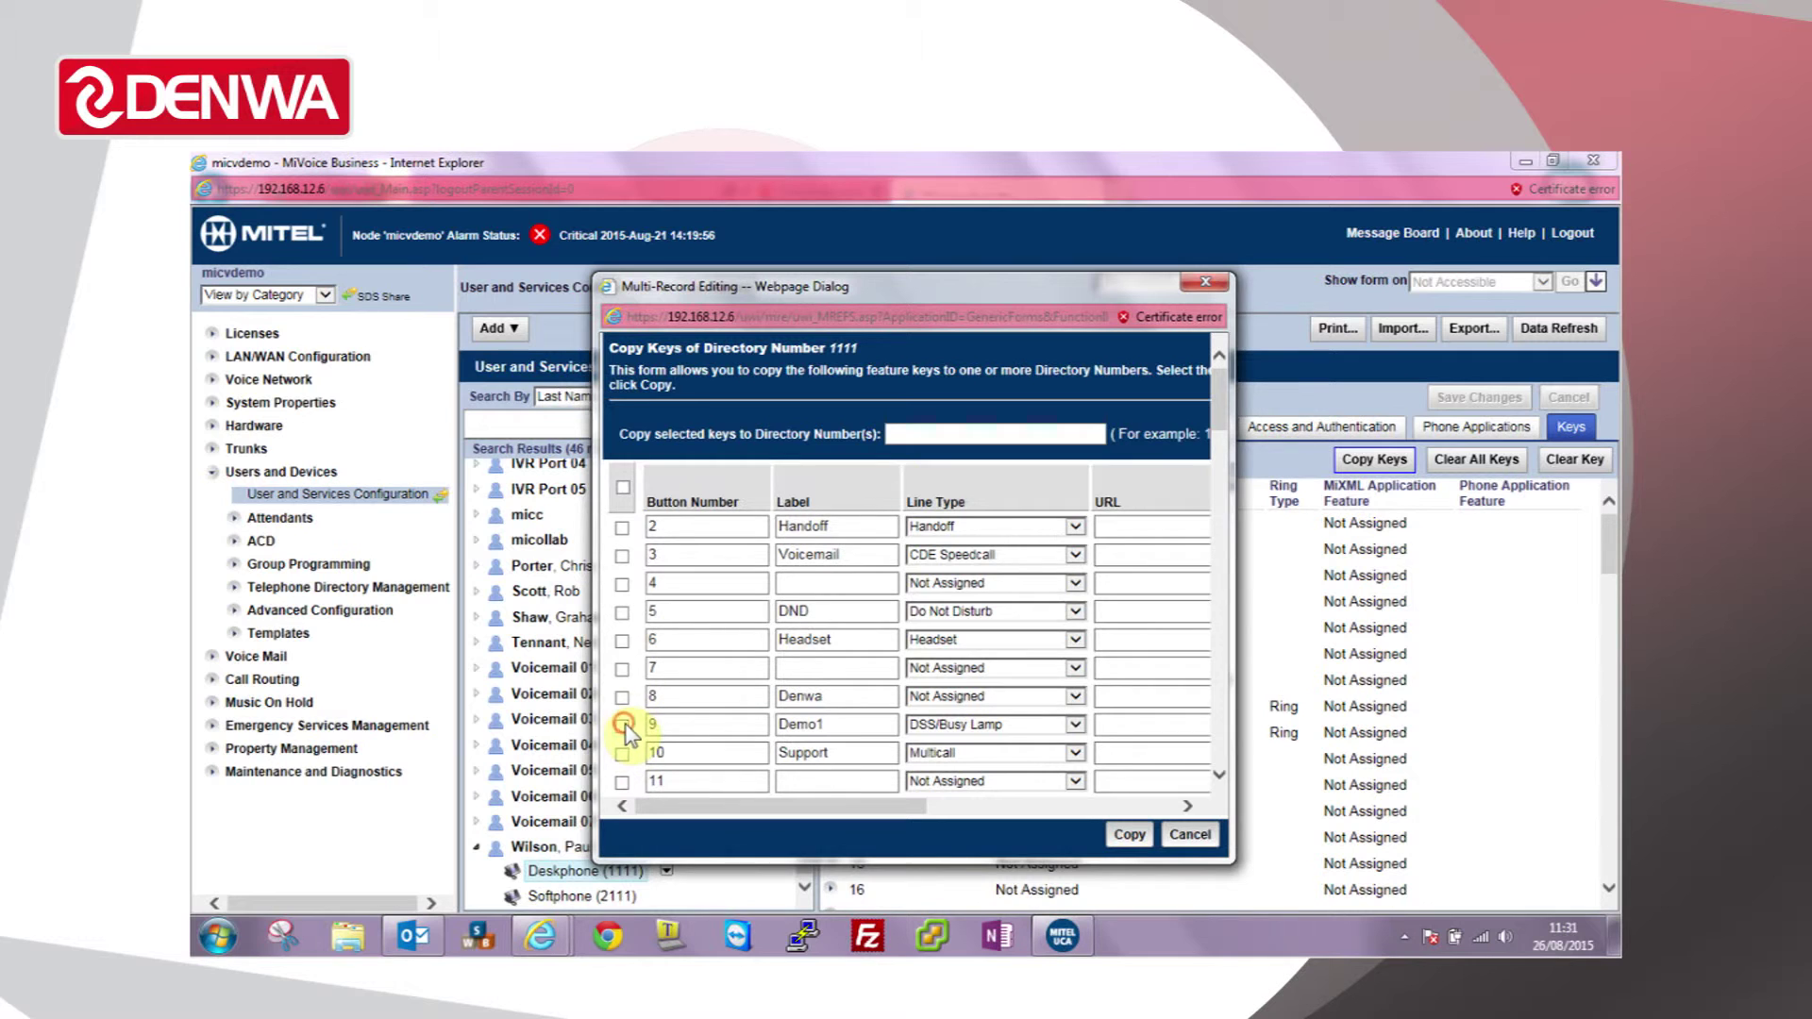
{"action": "left_click", "coordinate": [622, 699]}
{"action": "left_click", "coordinate": [1067, 697]}
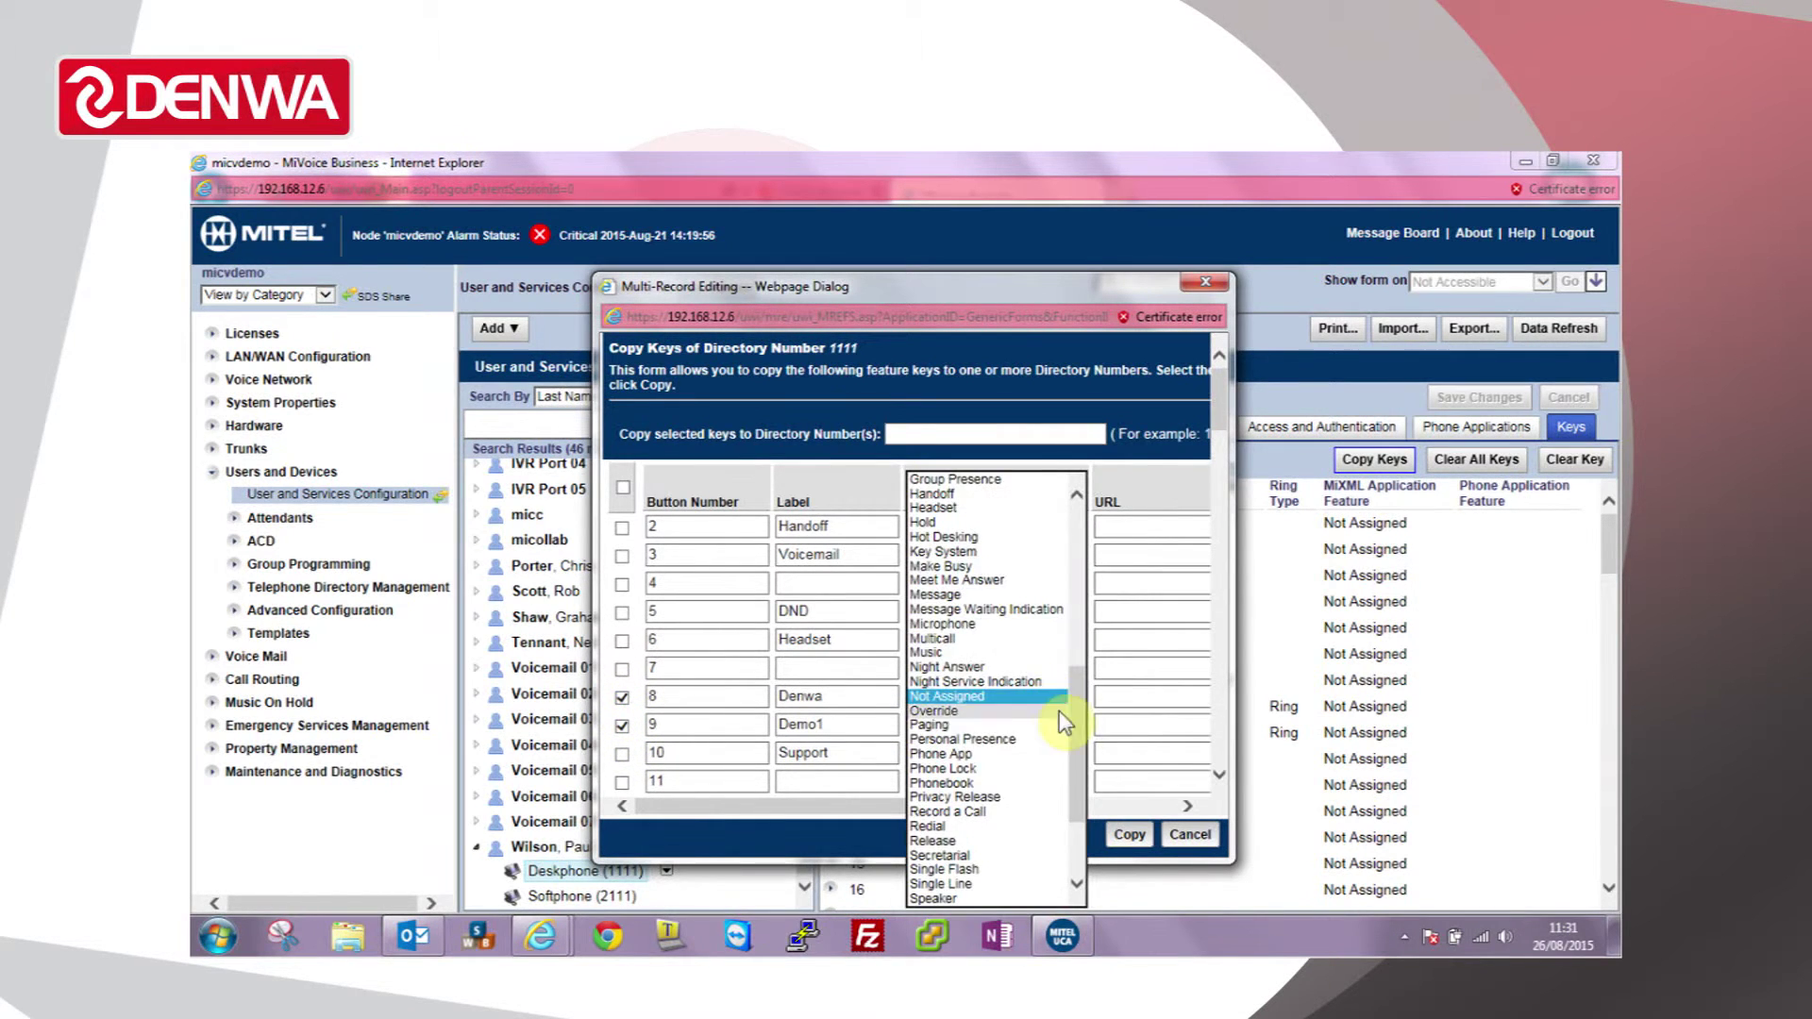
{"action": "scroll", "coordinate": [1059, 732], "scroll_direction": "down", "scroll_amount": 3}
{"action": "left_click", "coordinate": [944, 870]}
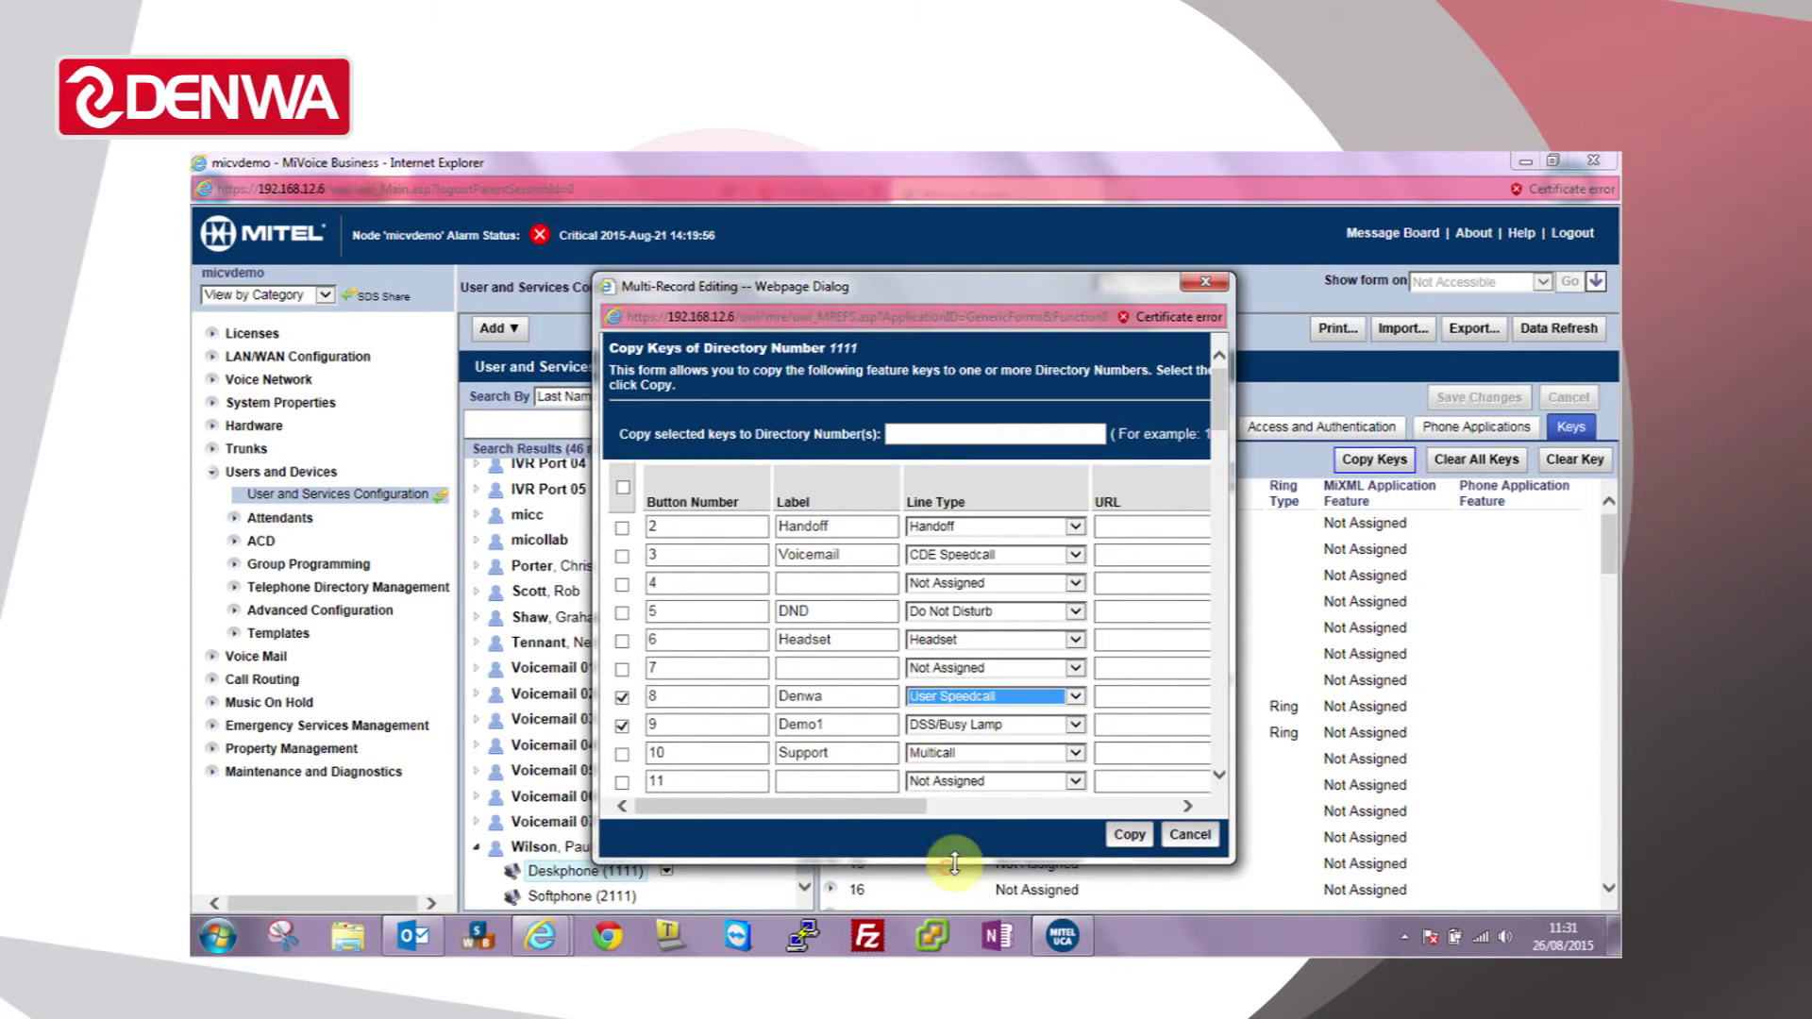
{"action": "left_click_drag", "start_coordinate": [918, 806], "coordinate": [995, 800]}
{"action": "left_click", "coordinate": [1050, 696]}
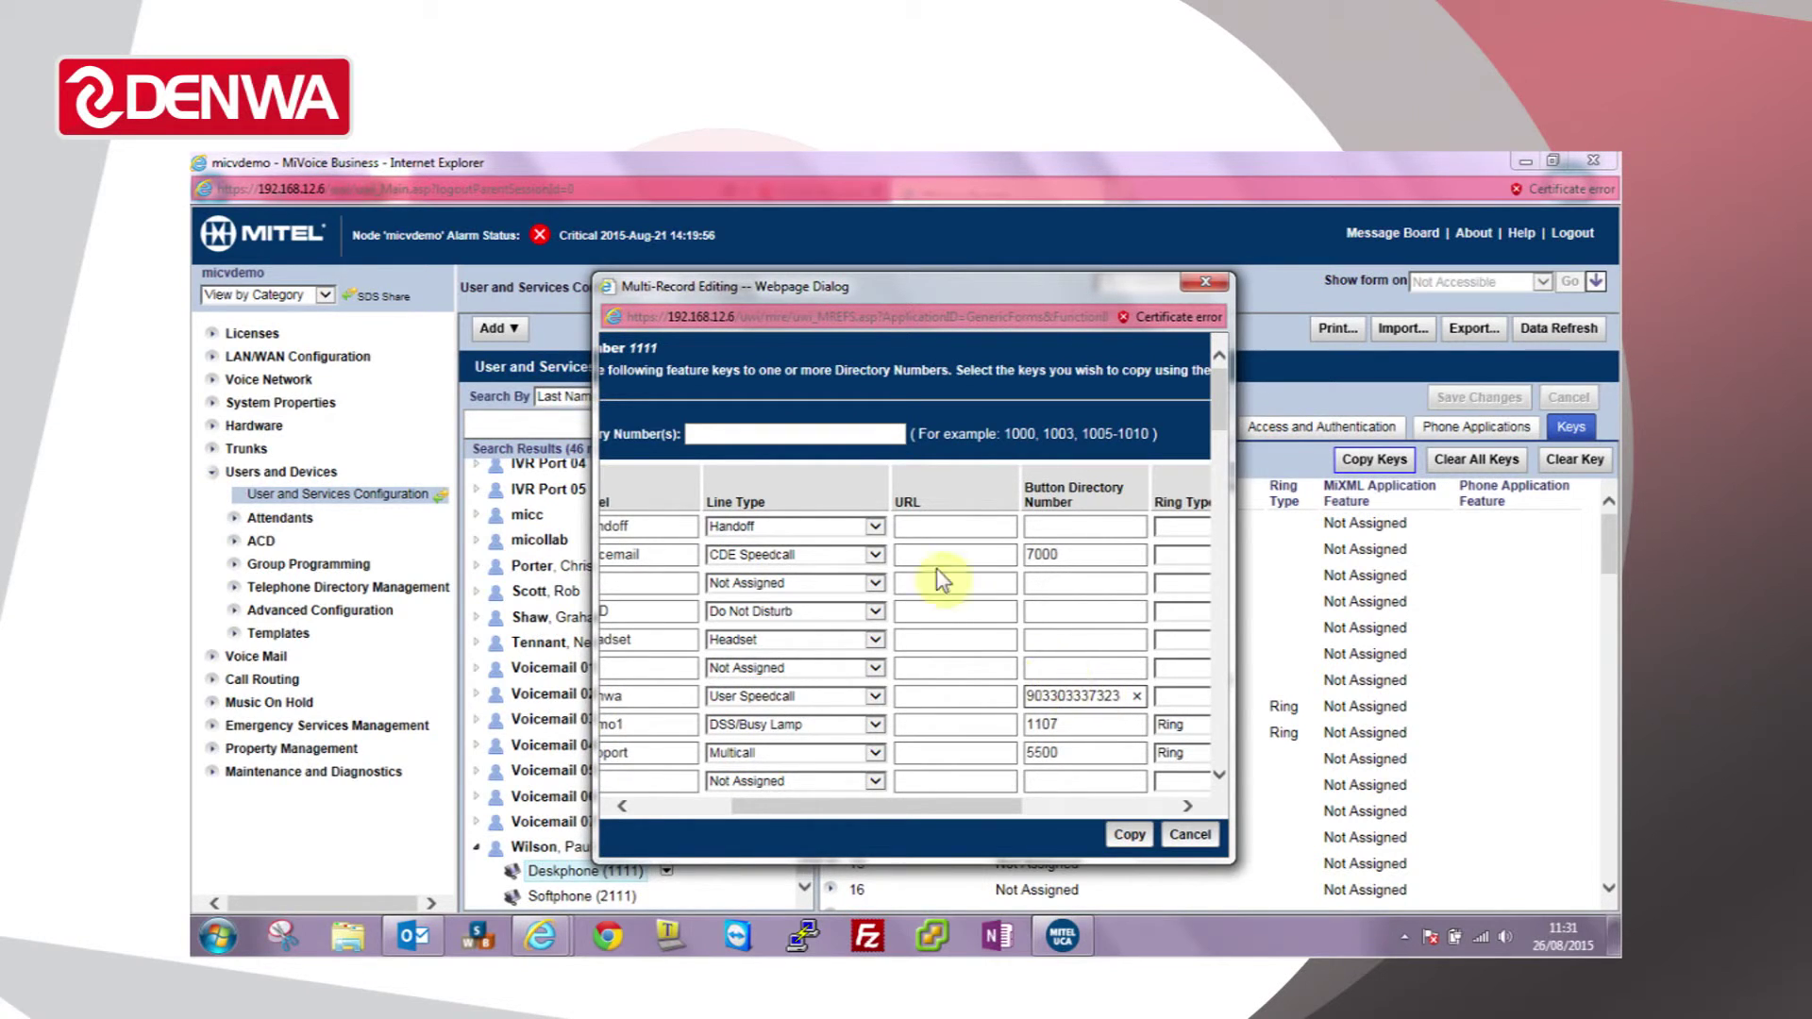
{"action": "left_click_drag", "start_coordinate": [786, 801], "coordinate": [739, 801]}
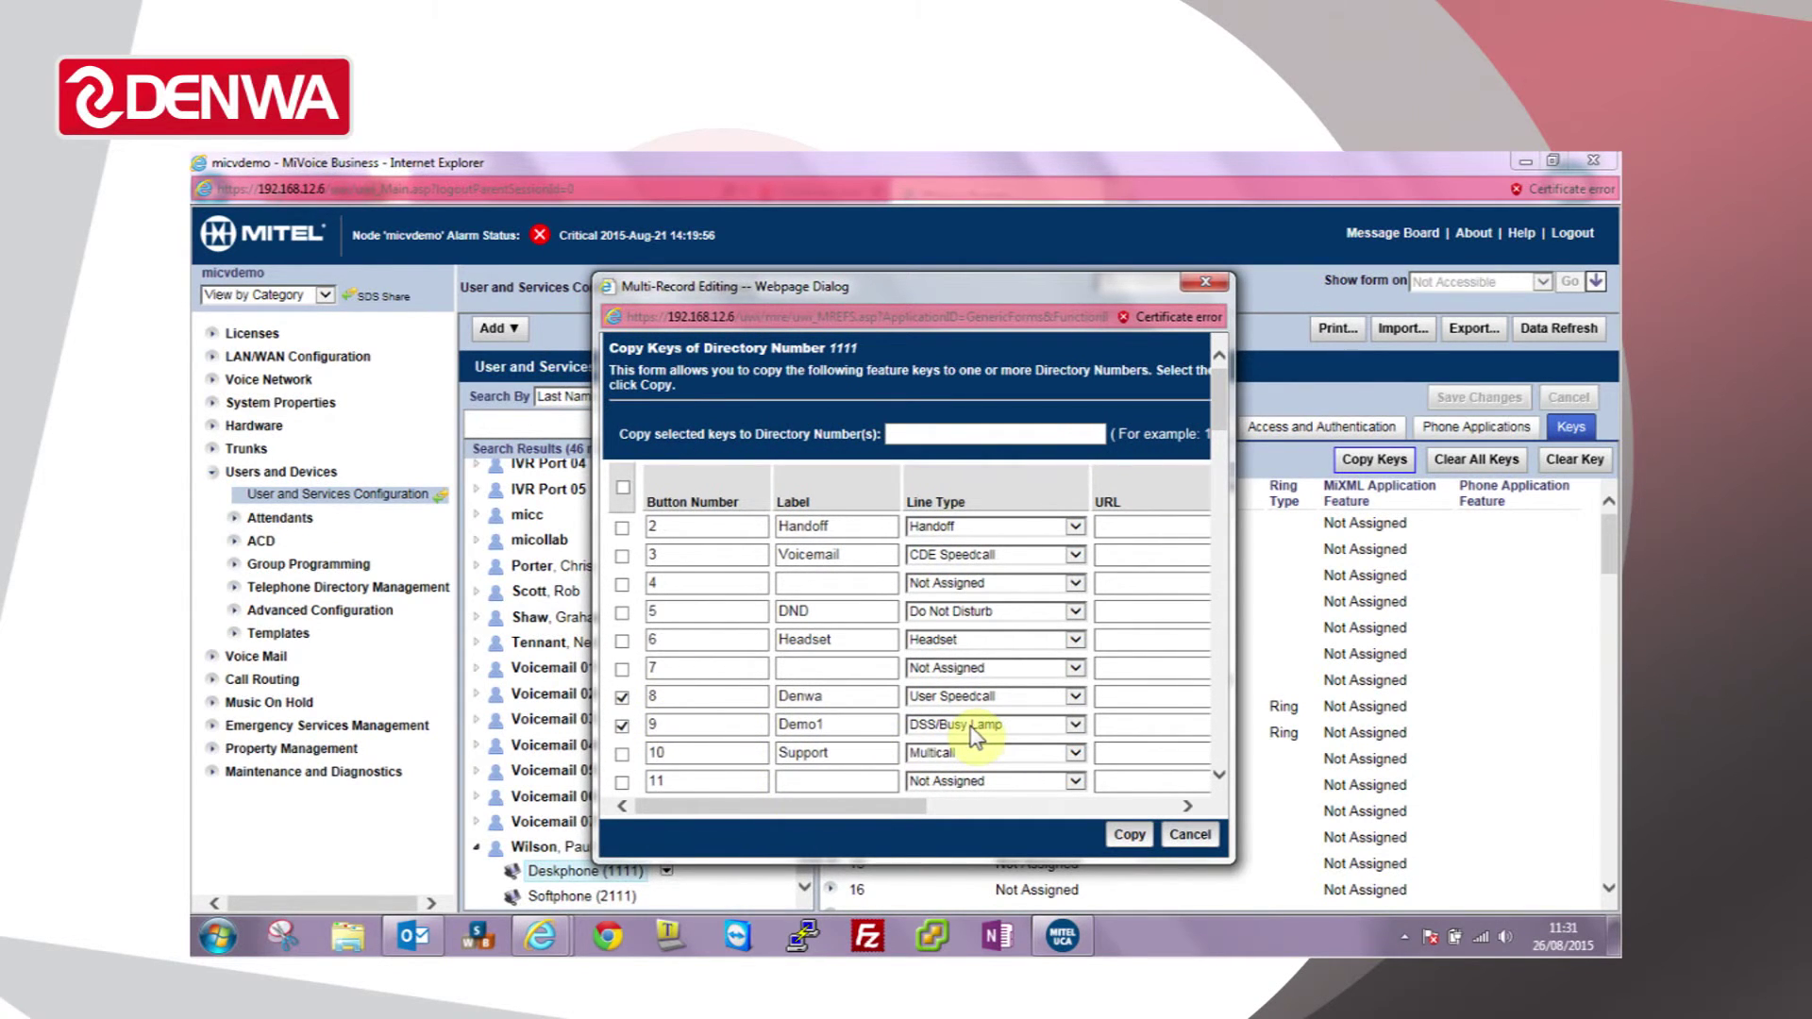
{"action": "left_click_drag", "start_coordinate": [836, 808], "coordinate": [969, 806]}
Step: Change key 9's directory number from 1107 to 1108
{"action": "left_click", "coordinate": [1028, 720]}
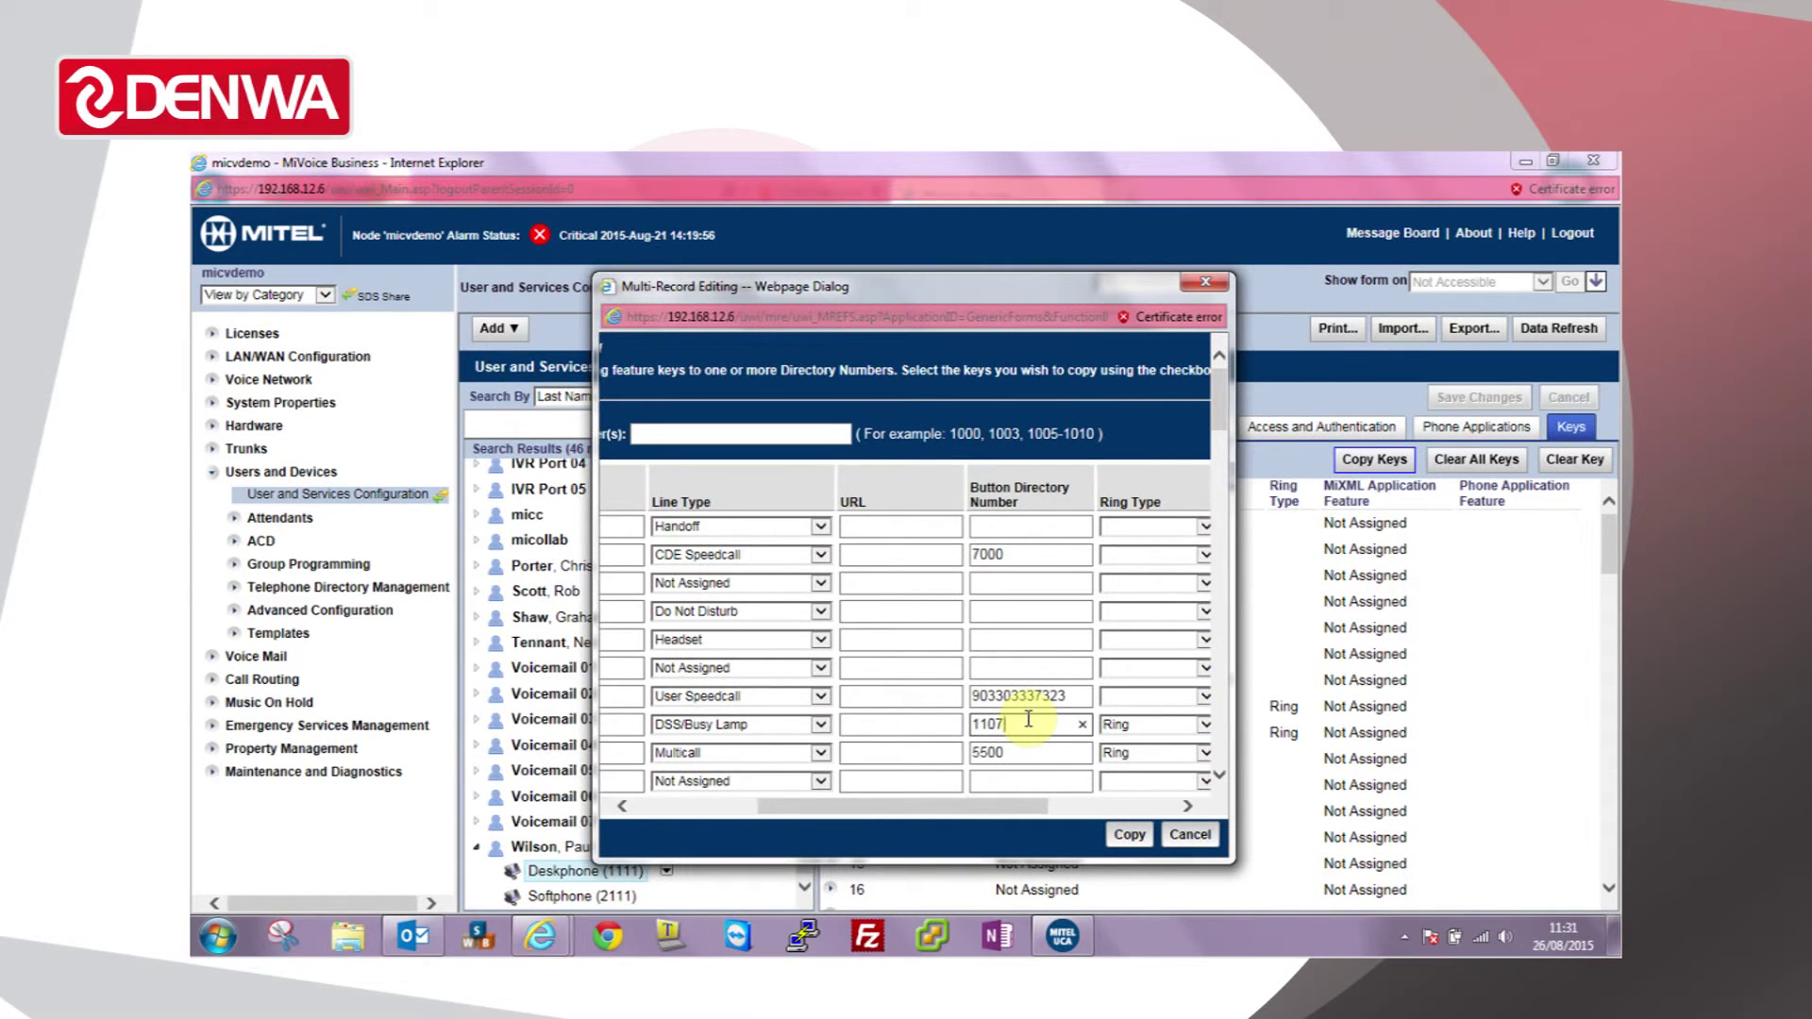
{"action": "key", "text": "BackSpace"}
{"action": "type", "text": "8"}
{"action": "left_click", "coordinate": [717, 804]}
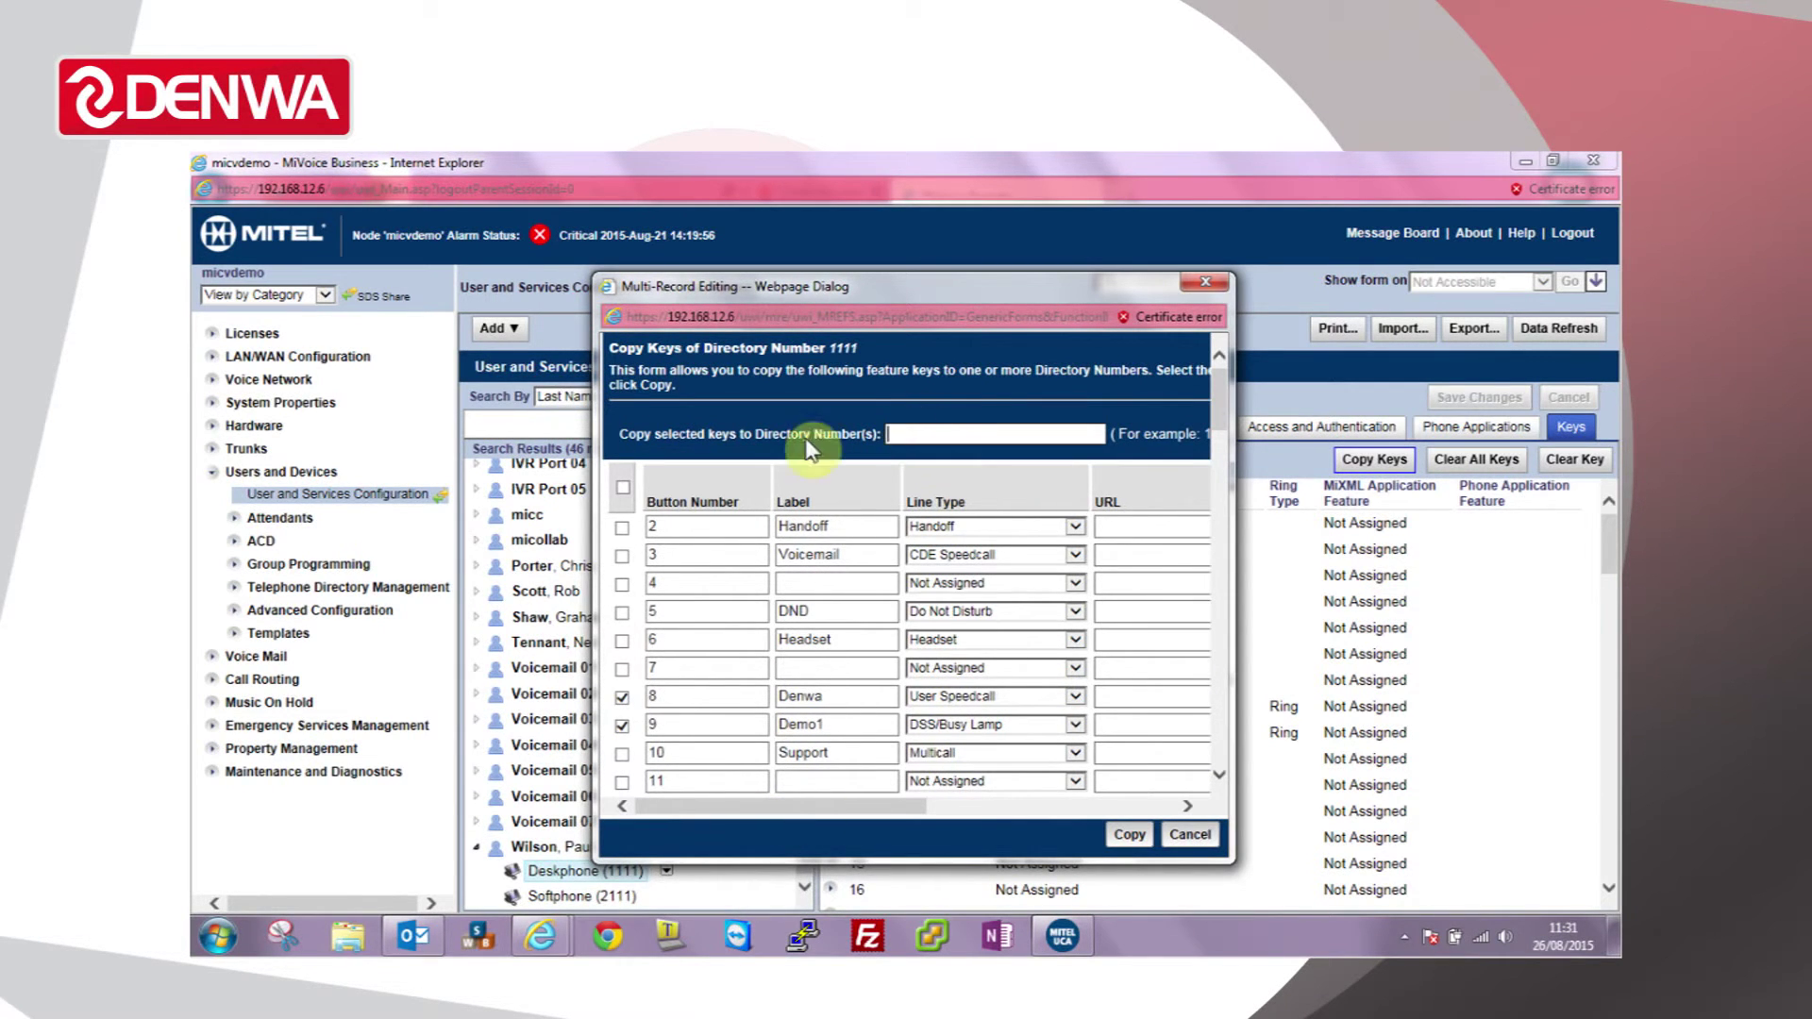
Step: Enter 1108-1109,110,1103 as the Copy Keys destination directory numbers
{"action": "left_click", "coordinate": [937, 435]}
{"action": "type", "text": "1108"}
{"action": "type", "text": "-11"}
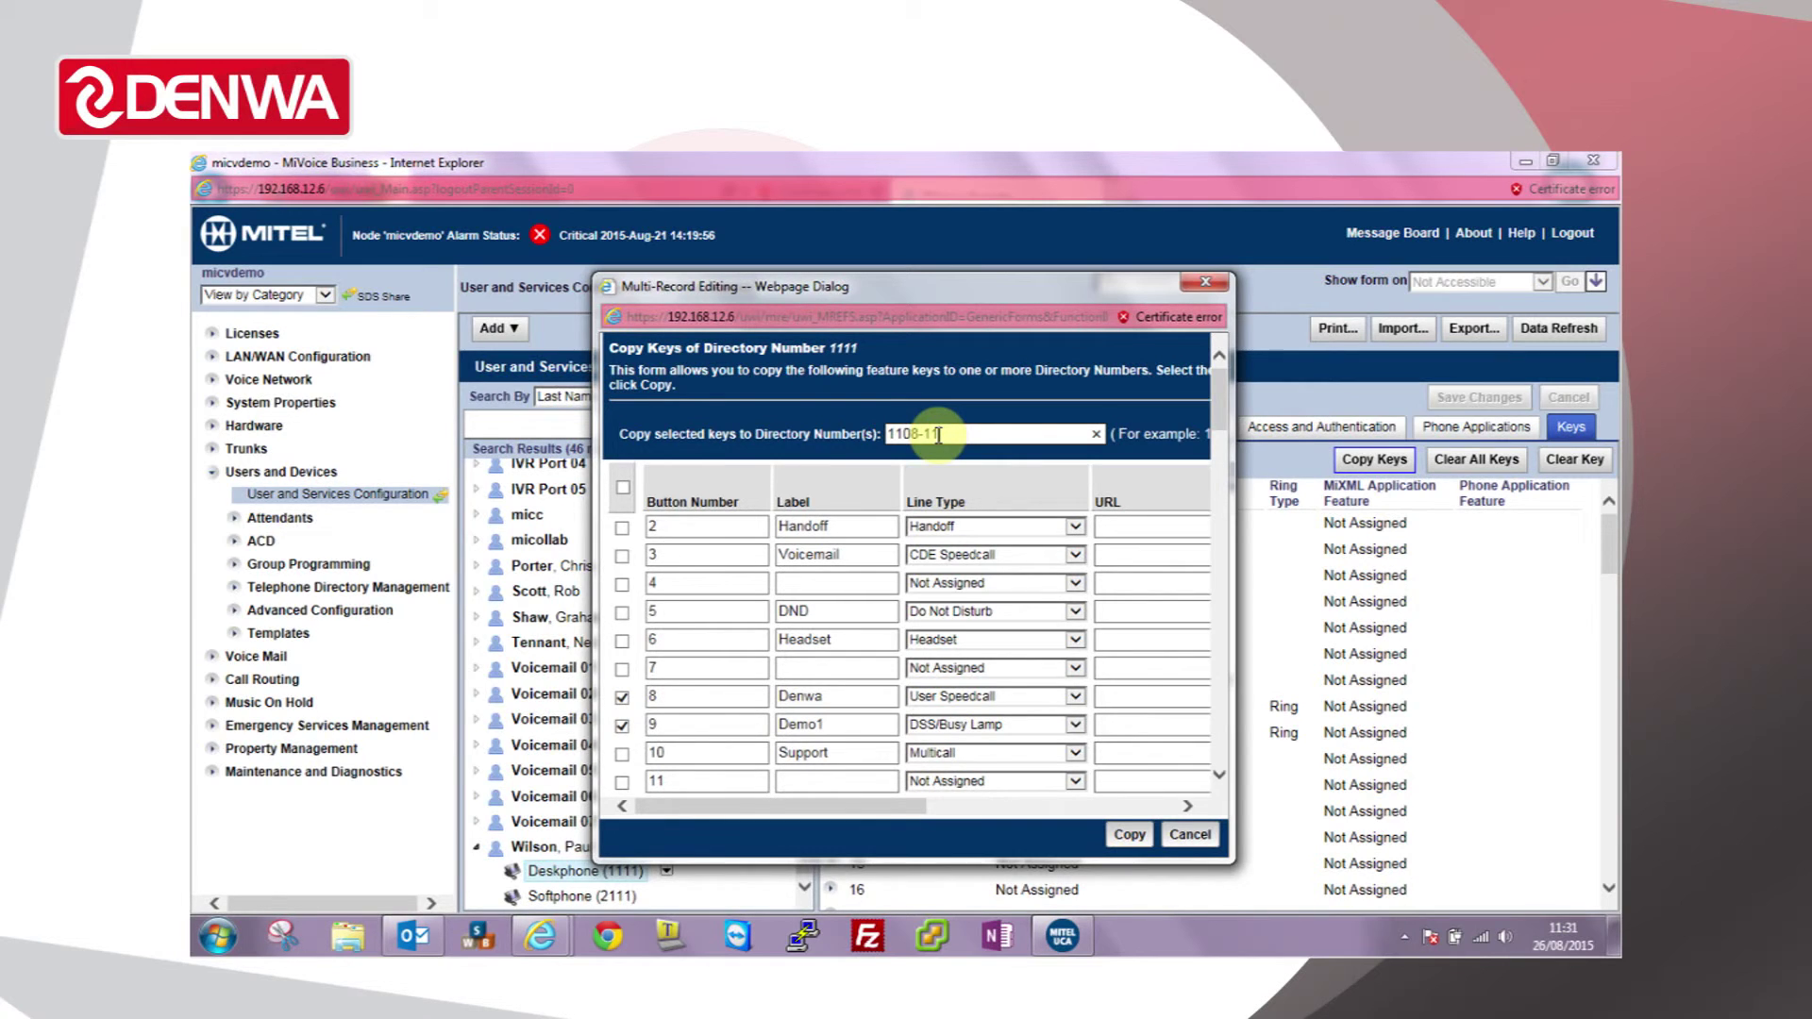
{"action": "type", "text": "09,110,1103"}
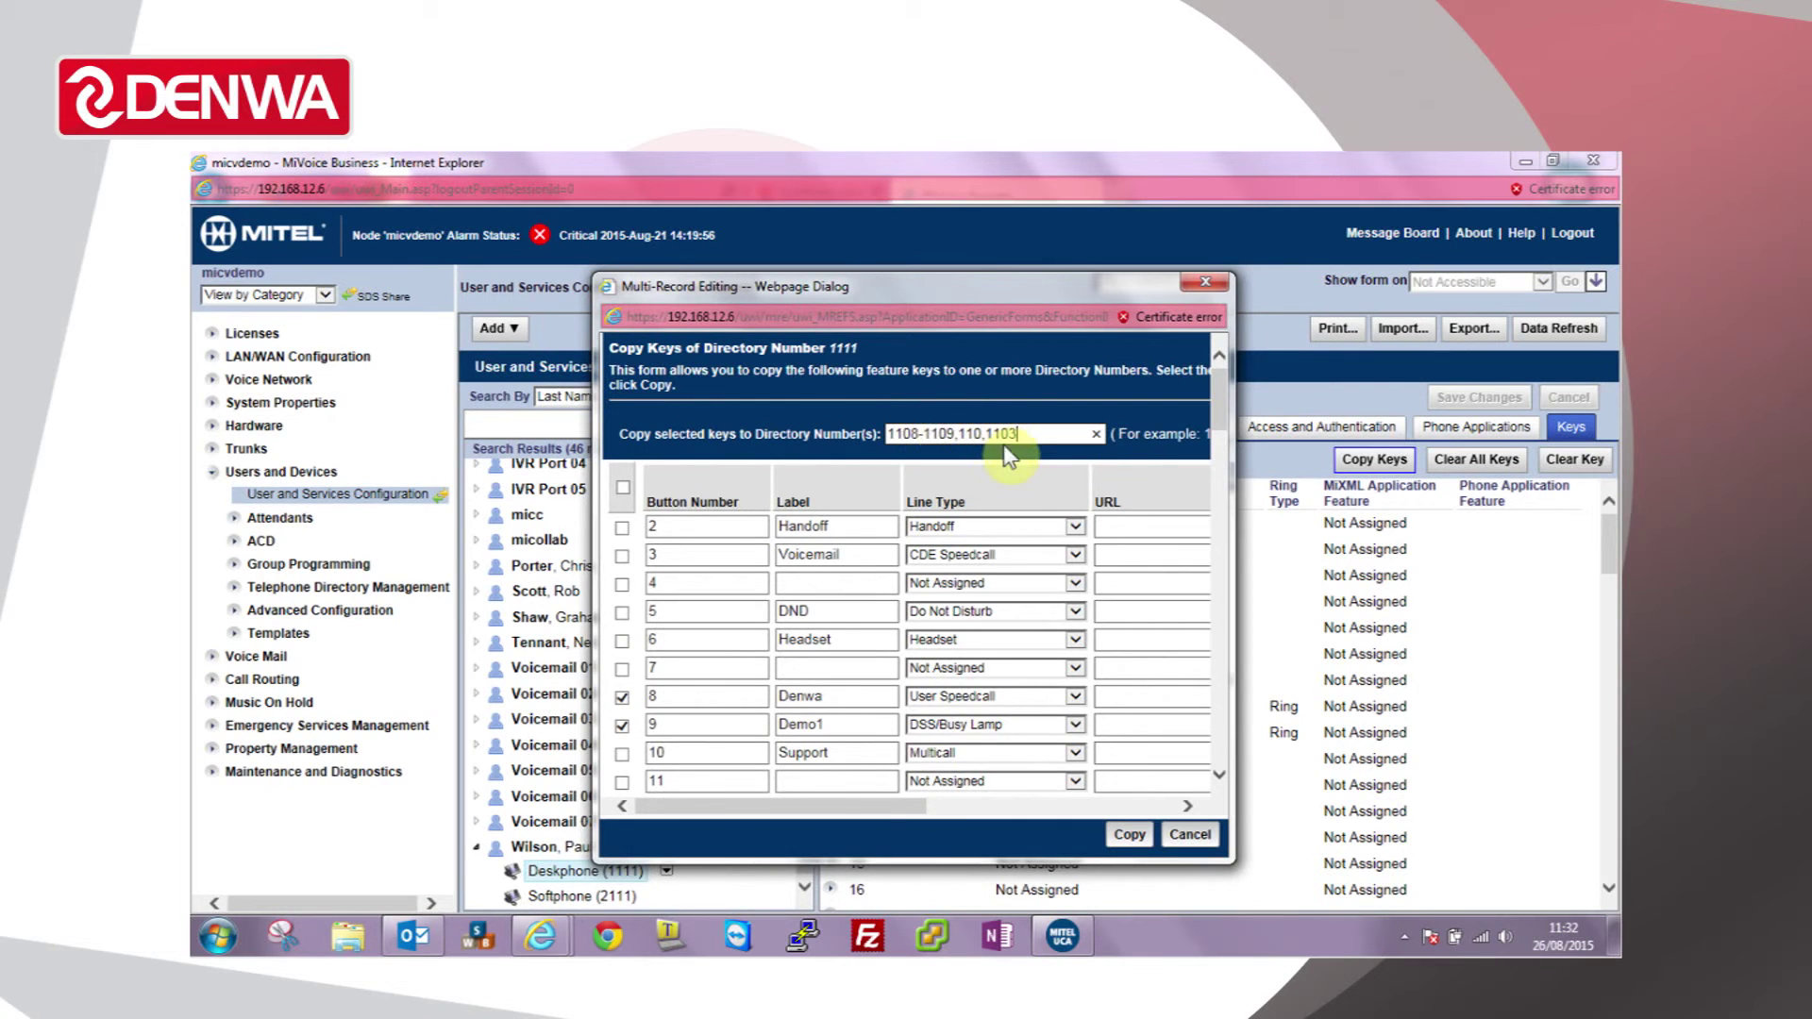
Step: Copy the chosen keys to the listed extensions and dismiss the error that directory number 110 doesn't exist
{"action": "left_click", "coordinate": [1137, 834]}
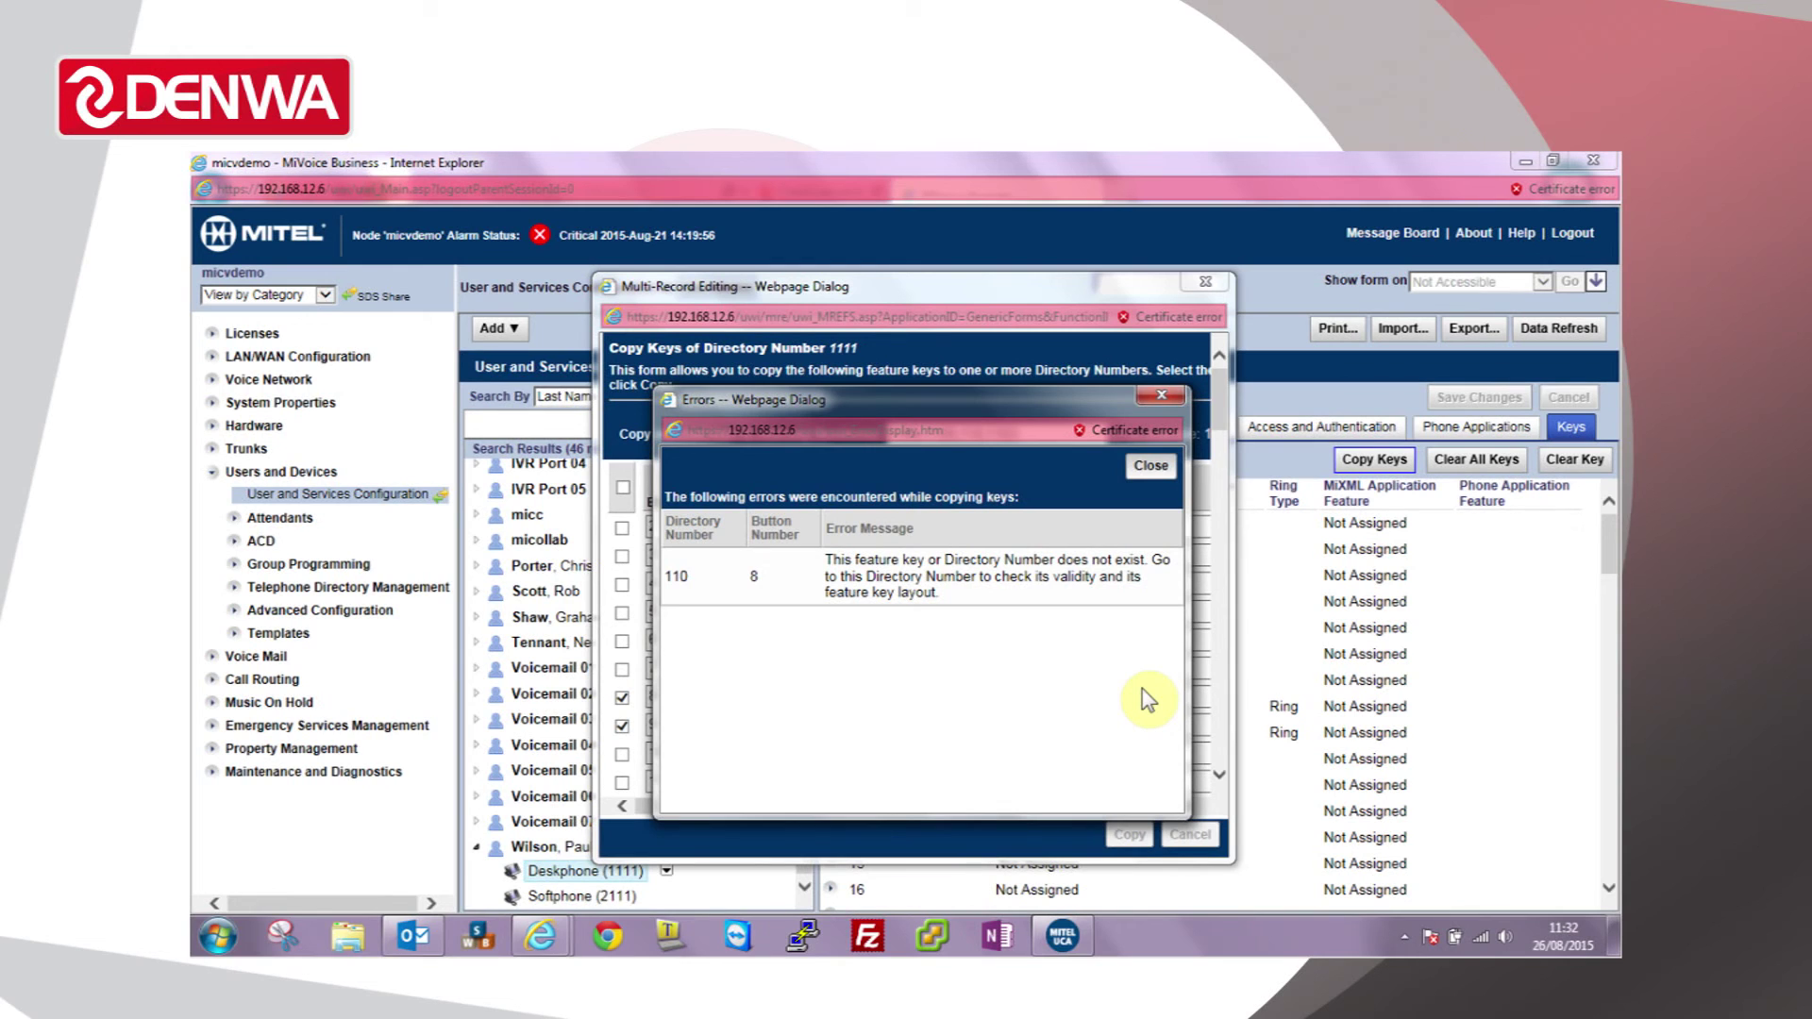
{"action": "left_click", "coordinate": [1151, 466]}
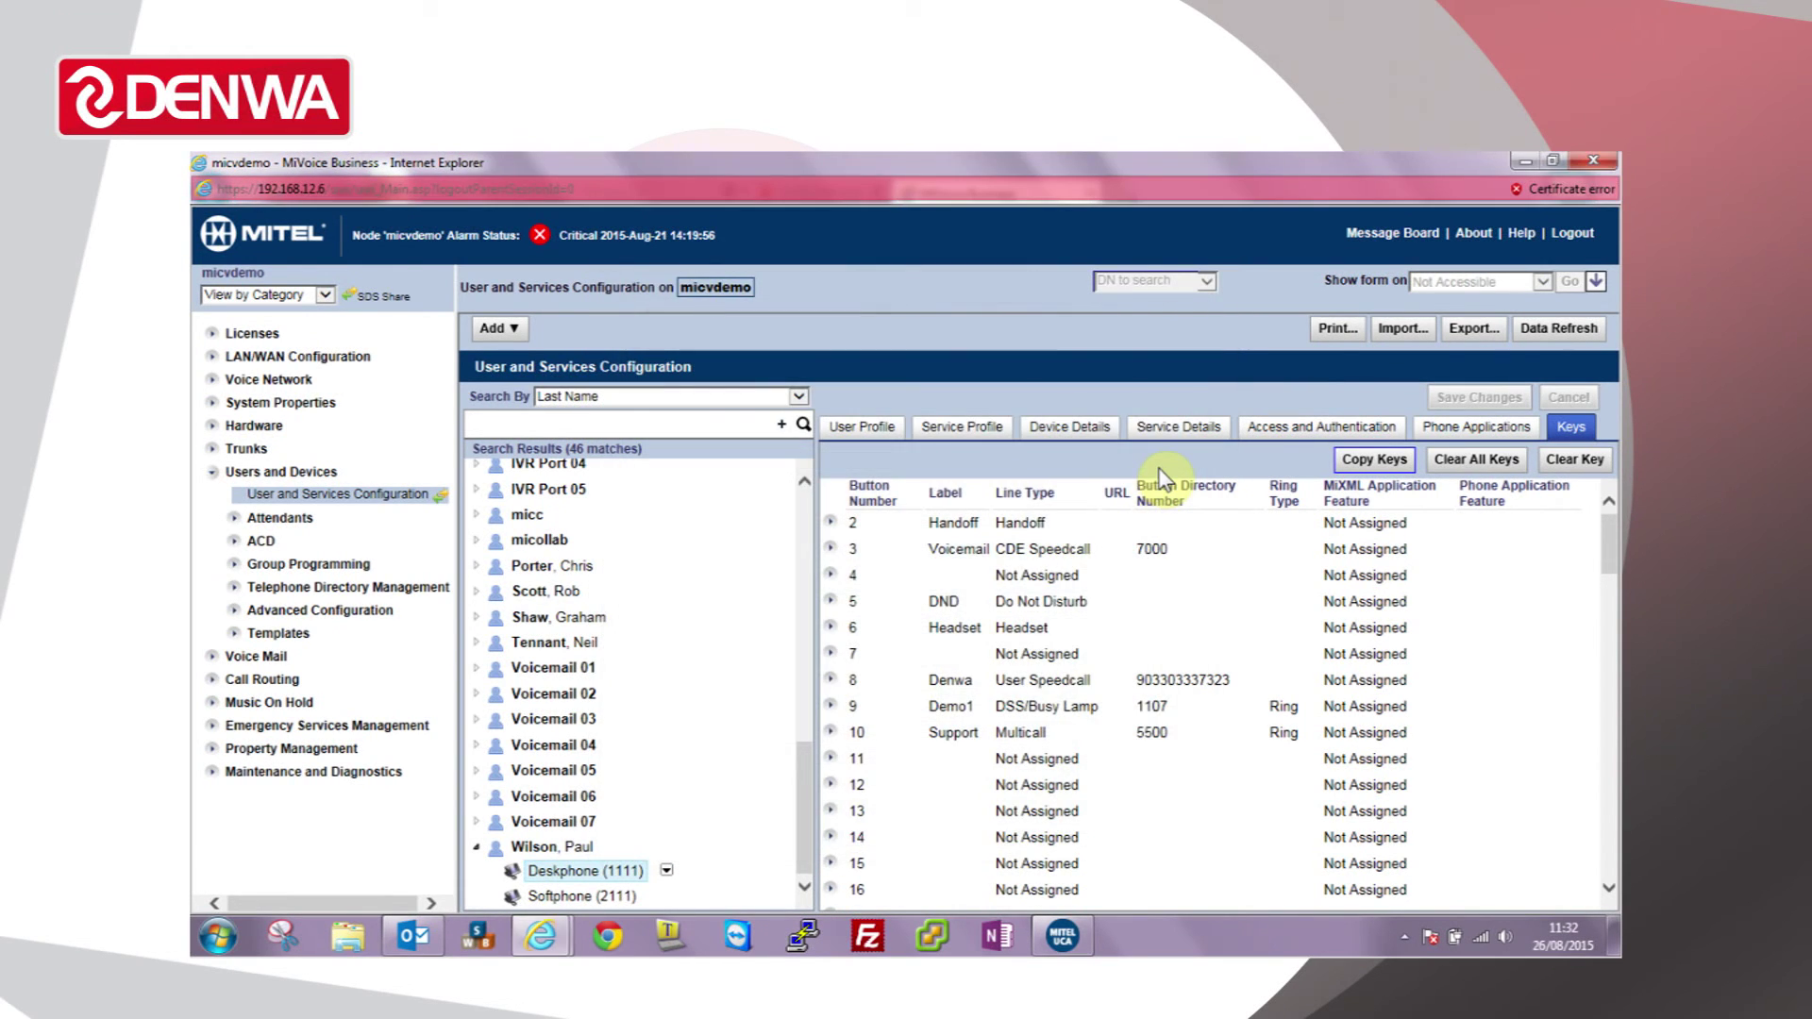